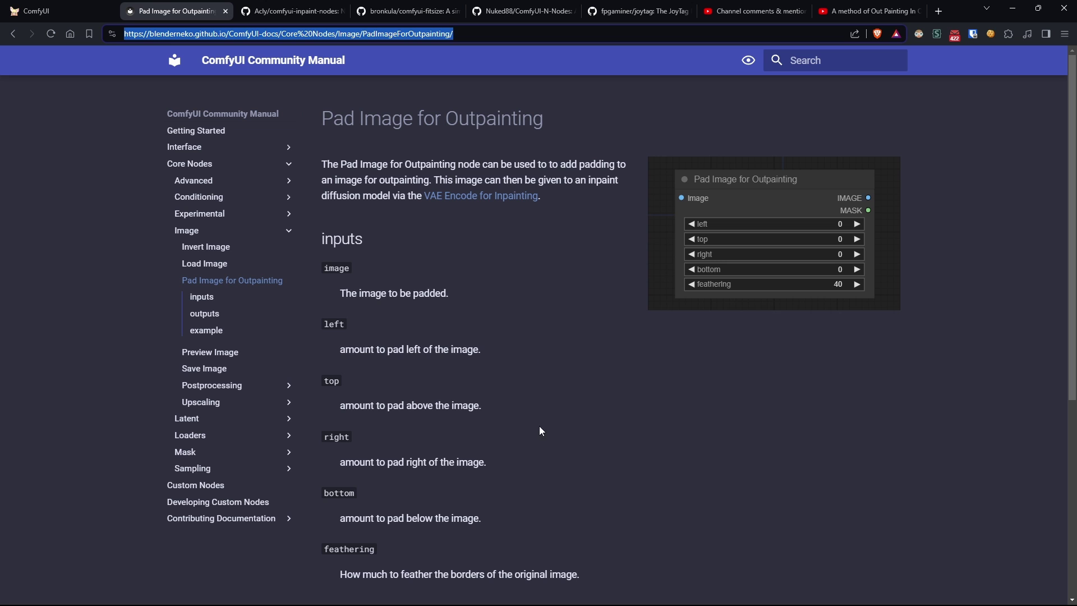
Review the comfyui-inpaint-nodes, comfyui-fitsize and ComfyUI-N-Nodes repository pages and the Pad Image for Outpainting documentation, and return to ComfyUI.
left_click(289, 11)
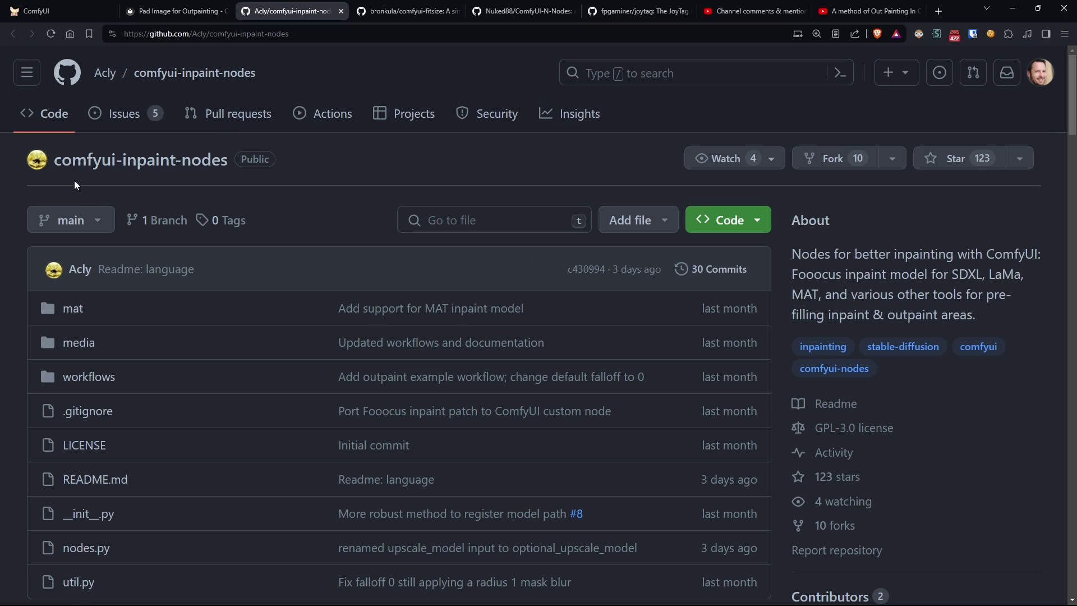
scroll(252, 177, "down", 5)
left_click(408, 10)
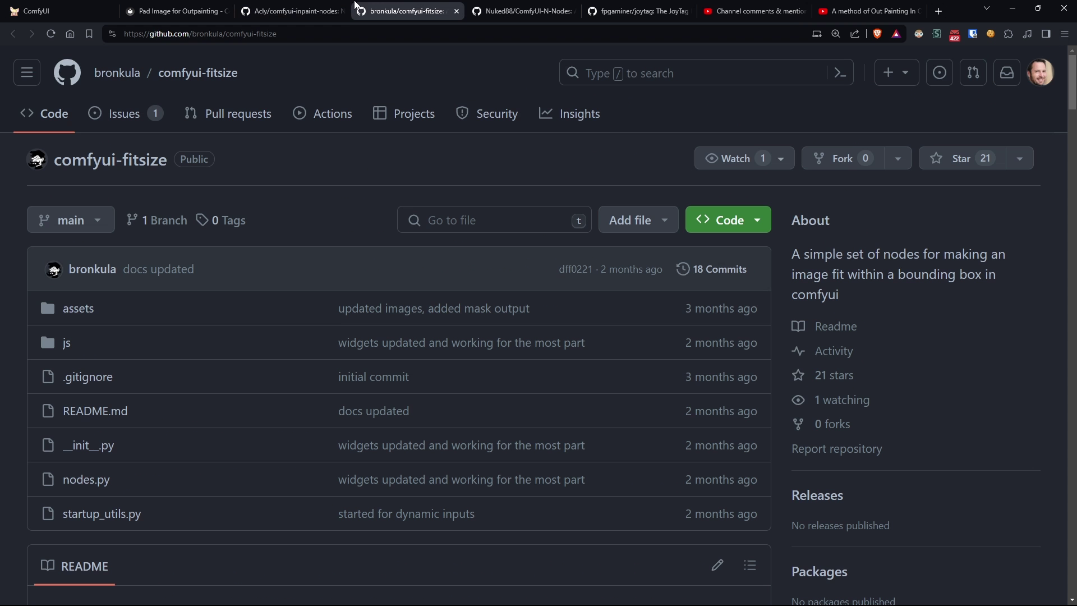
scroll(164, 179, "down", 5)
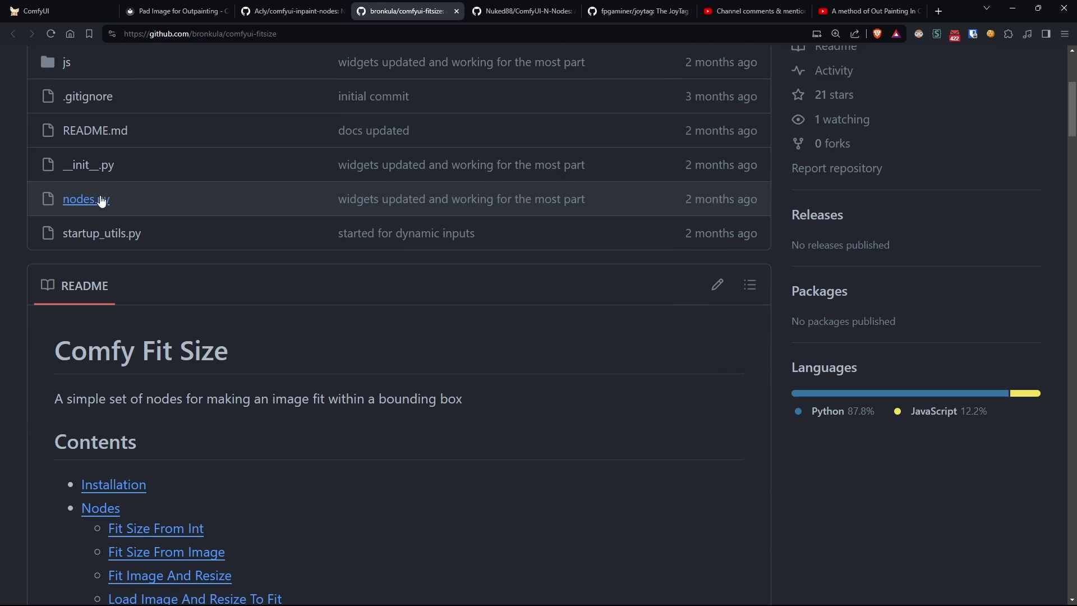
left_click(521, 10)
scroll(320, 510, "down", 14)
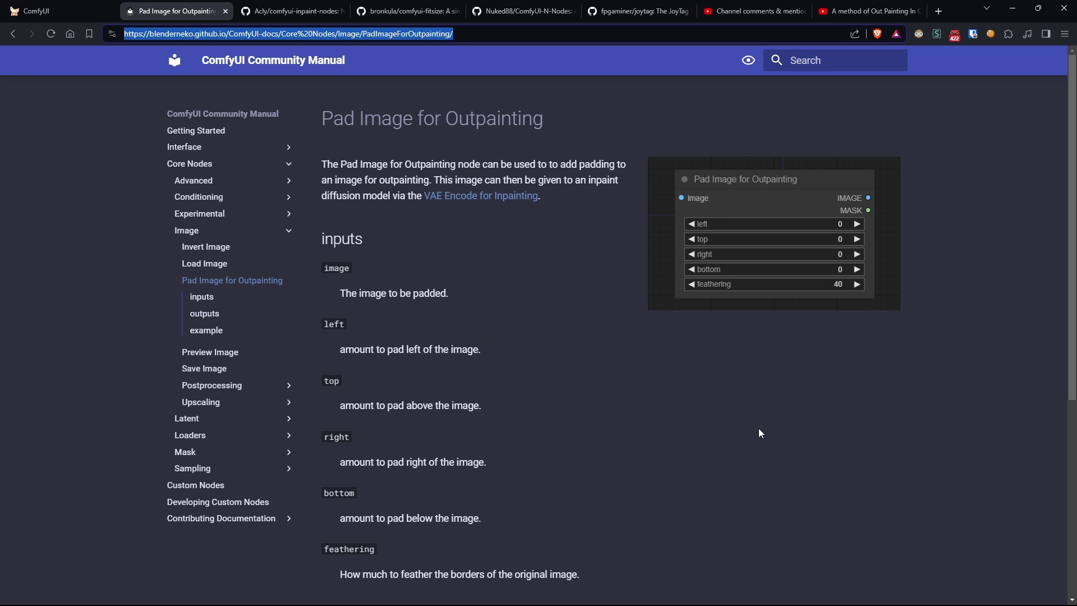
scroll(752, 433, "down", 1)
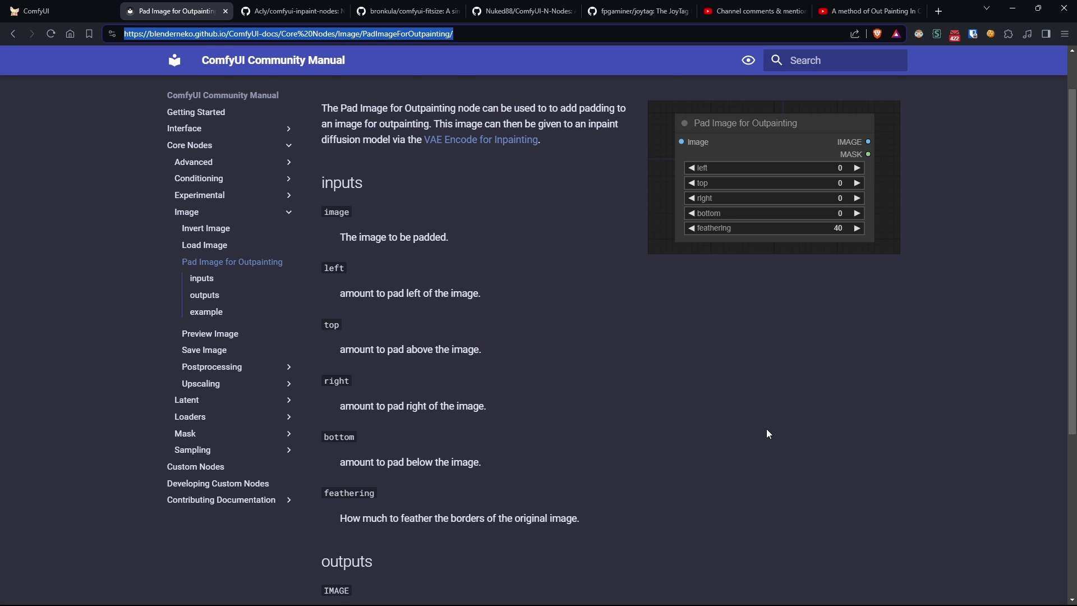
scroll(768, 434, "down", 1)
scroll(767, 428, "up", 2)
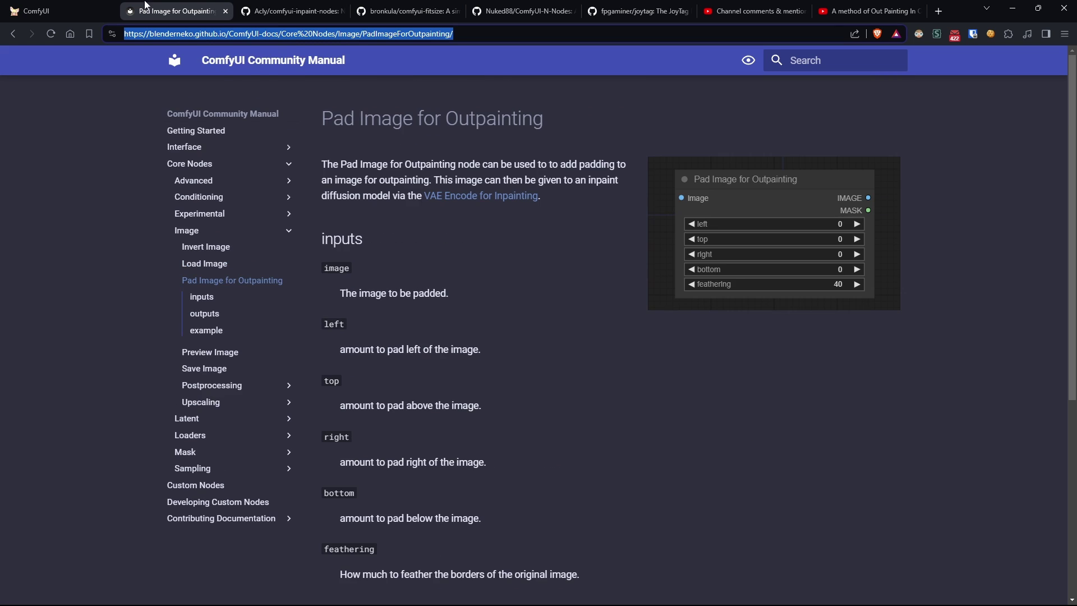
left_click(37, 11)
double_click(281, 193)
type("imagecom")
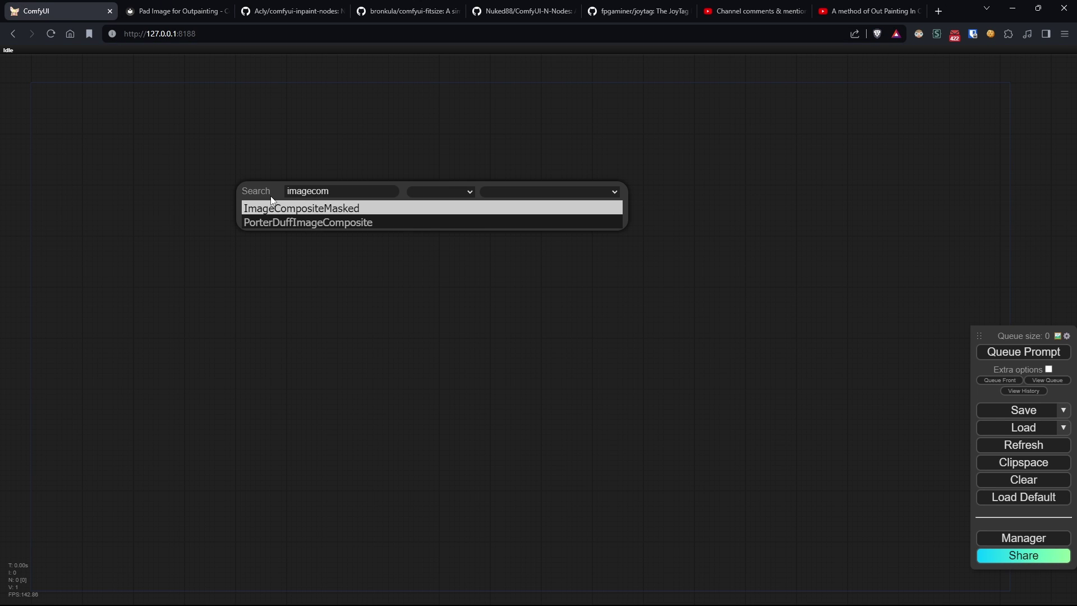
key("Return")
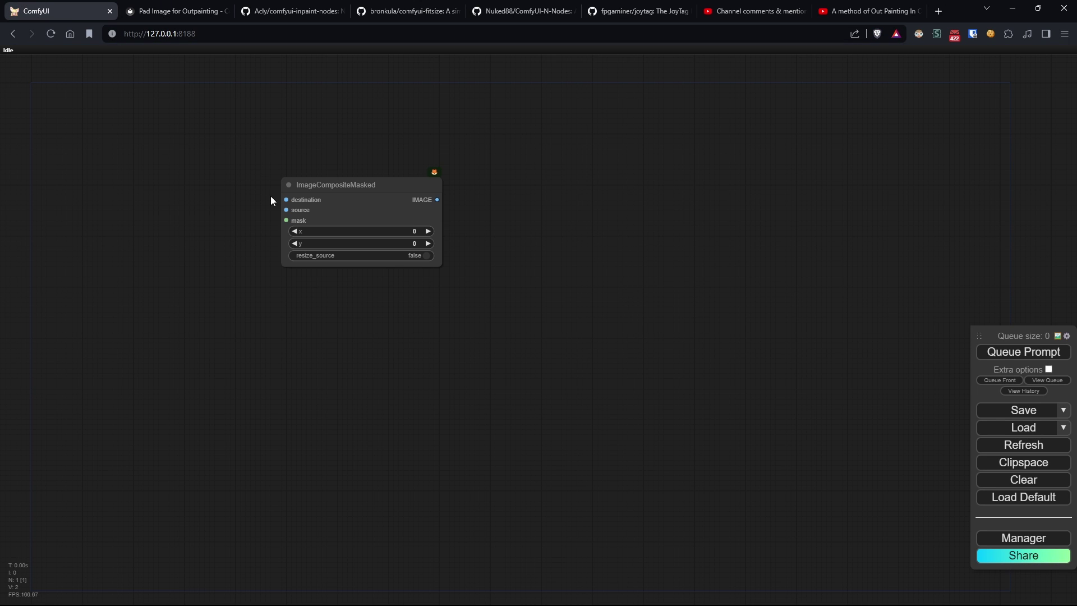
scroll(312, 224, "up", 3)
left_click_drag(304, 84, 384, 164)
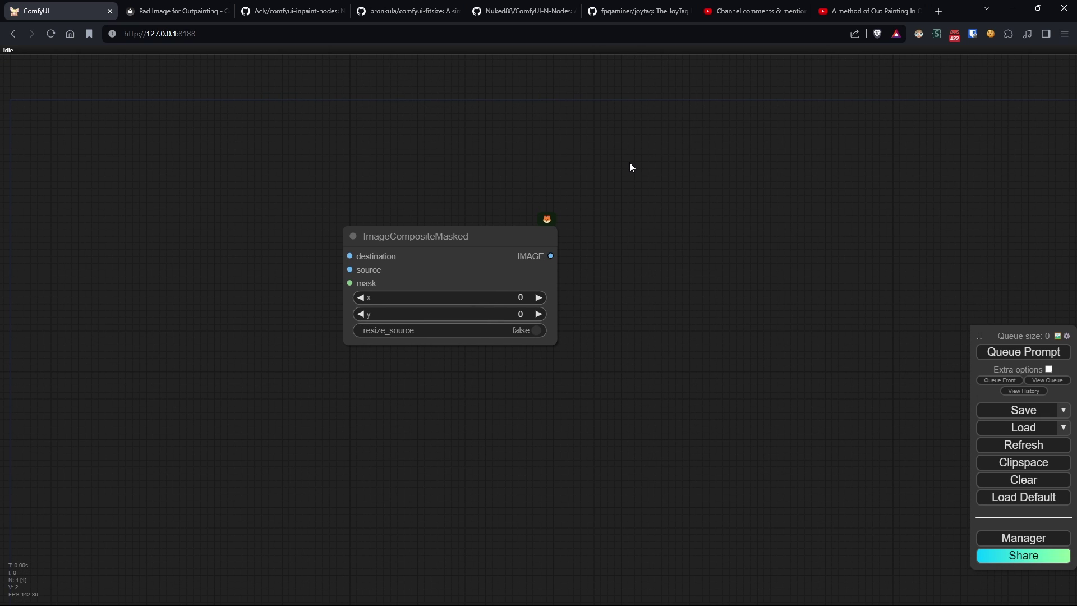
left_click_drag(629, 163, 441, 168)
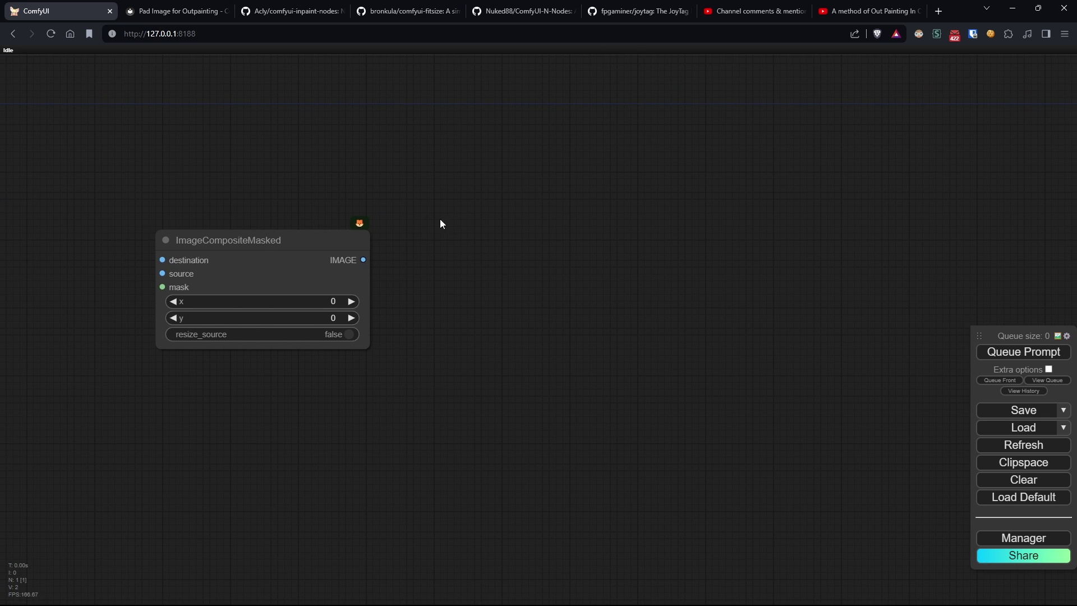
left_click(315, 237)
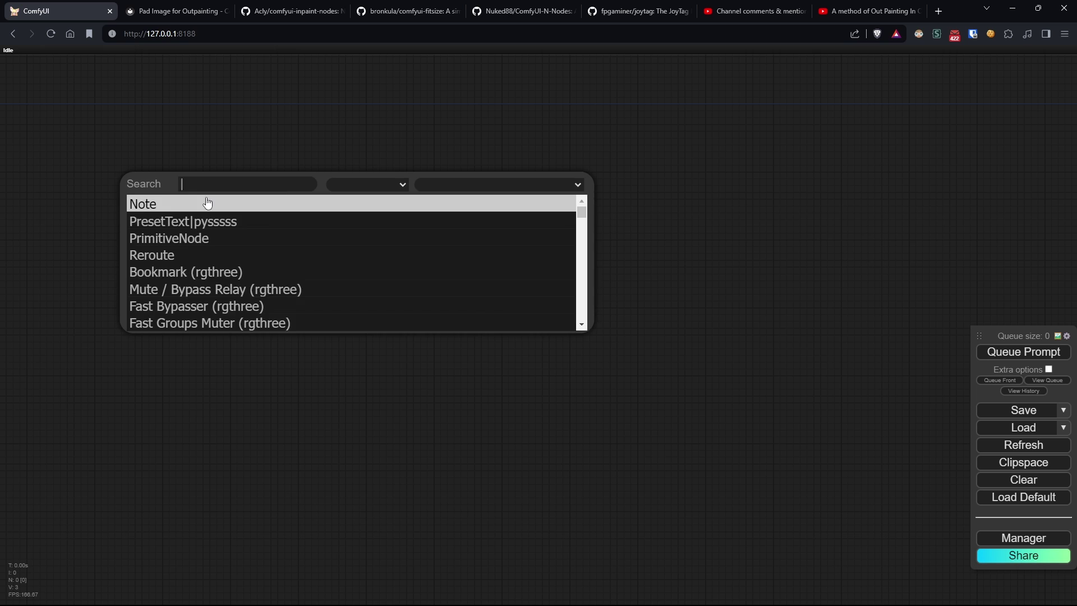
Add a Load Image node and a Load Checkpoint node, placing the checkpoint loader directly below the image loader.
type("loadi")
key("Down")
key("Return")
double_click(611, 210)
type("load")
key("Return")
left_click_drag(715, 198, 313, 456)
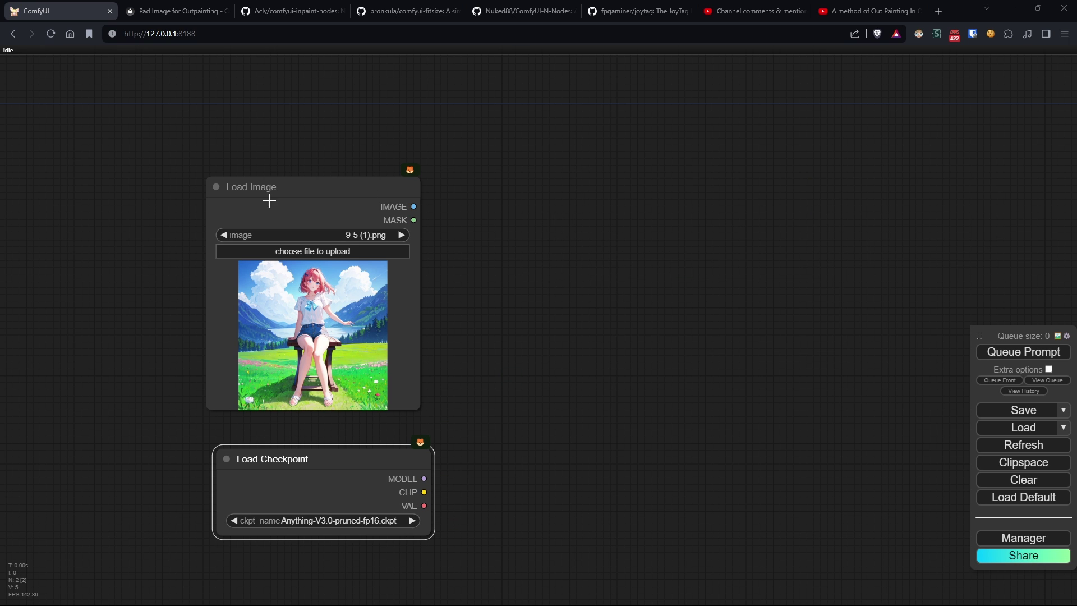
Create three KSampler nodes and stack them in a vertical column to the right of the two loader nodes.
double_click(514, 182)
type("ks")
key("Return")
left_click_drag(629, 194, 614, 406)
mouse_move(626, 406)
left_mouse_down()
mouse_move(722, 519)
mouse_move(851, 490)
left_mouse_up()
scroll(833, 207, "down", 6)
left_click_drag(833, 208, 408, 189)
left_click_drag(340, 181, 603, 156)
left_click_drag(325, 298, 601, 287)
left_click_drag(476, 347, 629, 426)
Create two CLIP Text Encode (Prompt) nodes, one above the other, between the loaders and the KSamplers.
double_click(288, 167)
type("clip")
key("Return")
left_click_drag(369, 159, 366, 303)
Color the upper CLIP Text Encode node green and the lower one red.
right_click(356, 159)
left_click(388, 306)
left_click(455, 340)
right_click(369, 301)
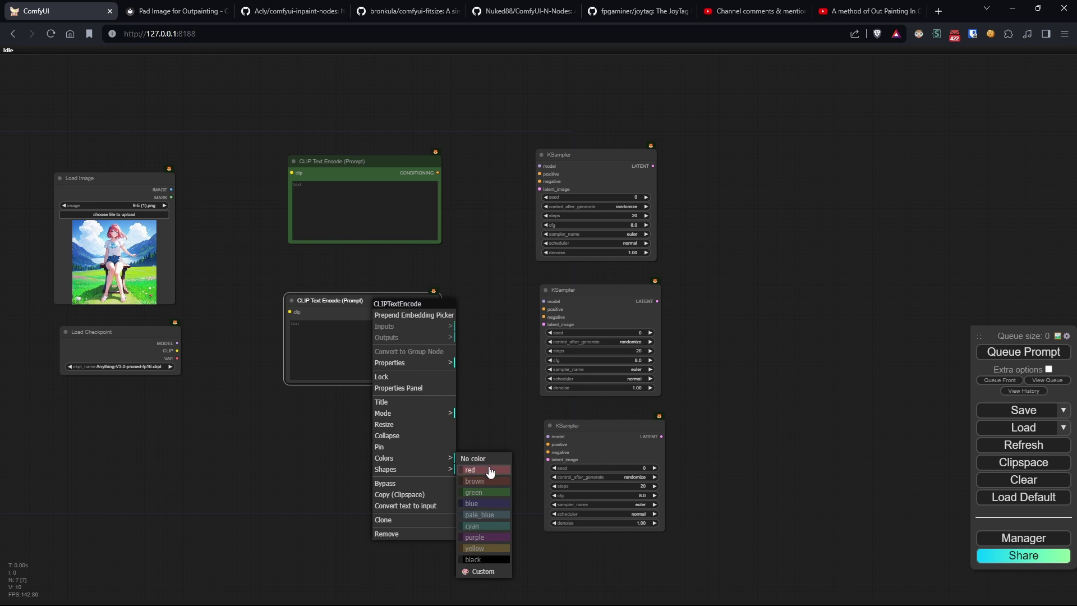
left_click(387, 455)
left_click(452, 466)
Convert the green prompt node's text to an input and fill the red node with a negative prompt starting "owres, bad anatomy, bad hands".
right_click(338, 159)
left_click(371, 362)
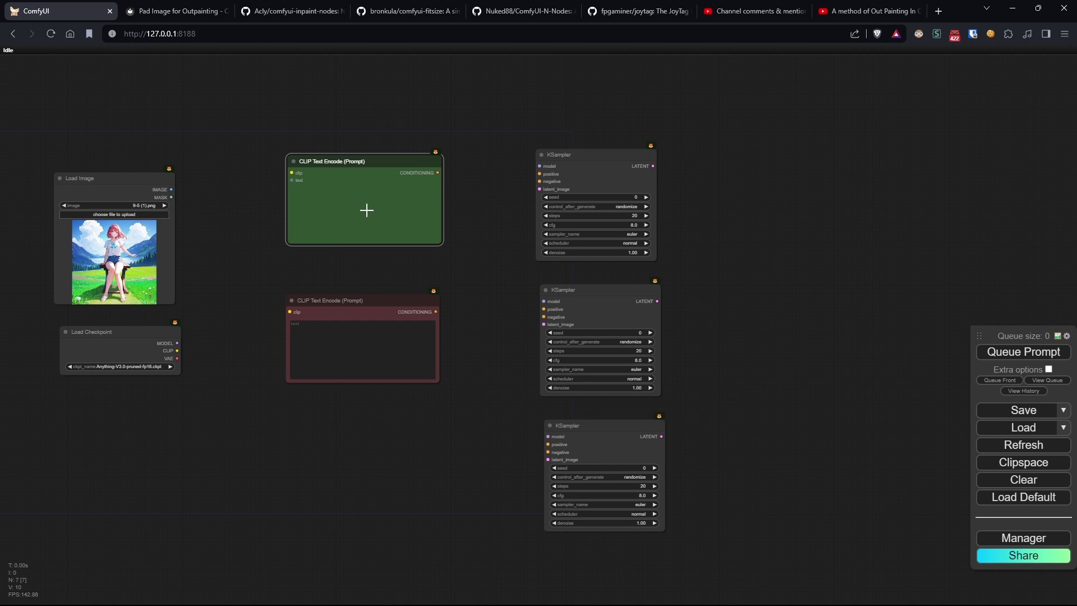
left_click_drag(329, 162, 305, 181)
scroll(281, 432, "up", 10)
left_click_drag(342, 412, 313, 507)
scroll(306, 495, "down", 6)
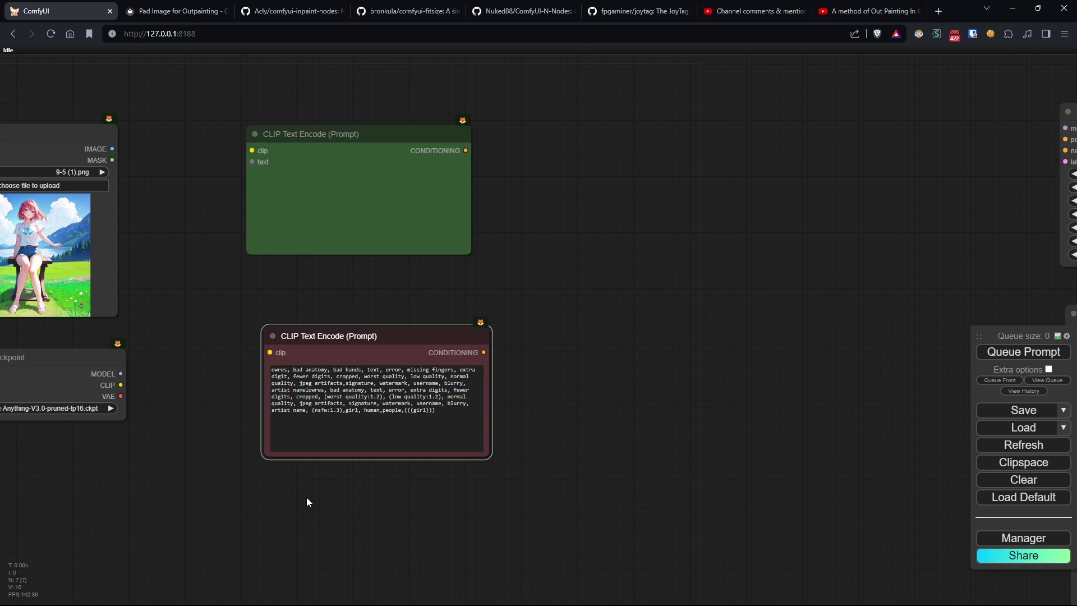
Spread out the nodes, moving the loaders down and away from the two prompt nodes to leave free space between them.
left_click_drag(347, 287, 203, 327)
scroll(324, 295, "down", 2)
left_click_drag(413, 271, 392, 202)
left_click_drag(597, 247, 731, 265)
left_click_drag(216, 213, 382, 171)
left_click_drag(347, 94, 203, 401)
left_click_drag(207, 108, 99, 325)
left_click_drag(300, 295, 197, 420)
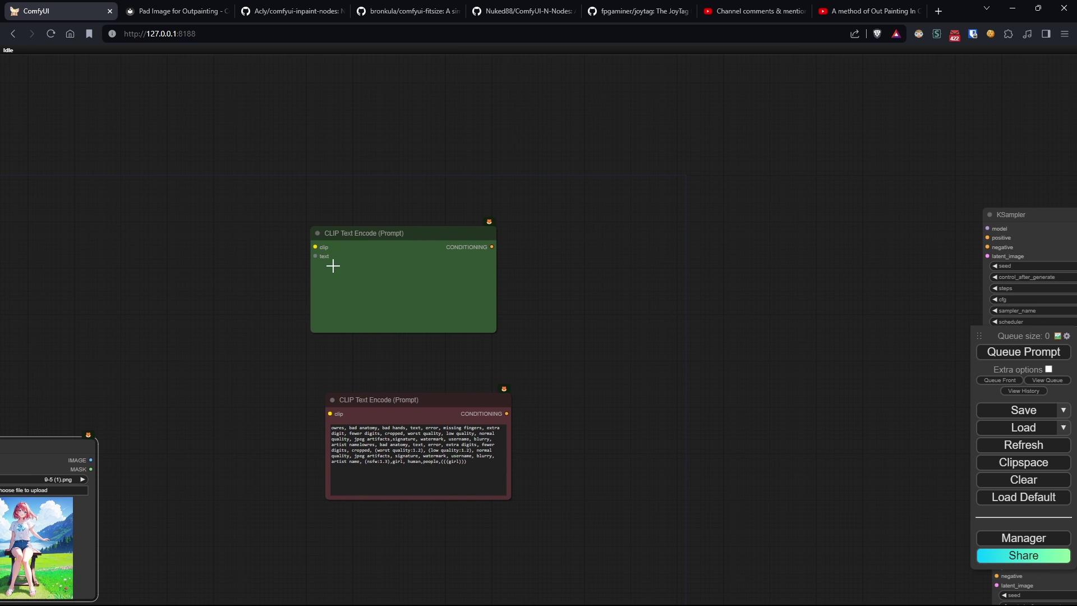
left_click_drag(335, 260, 425, 201)
left_click_drag(412, 405, 575, 333)
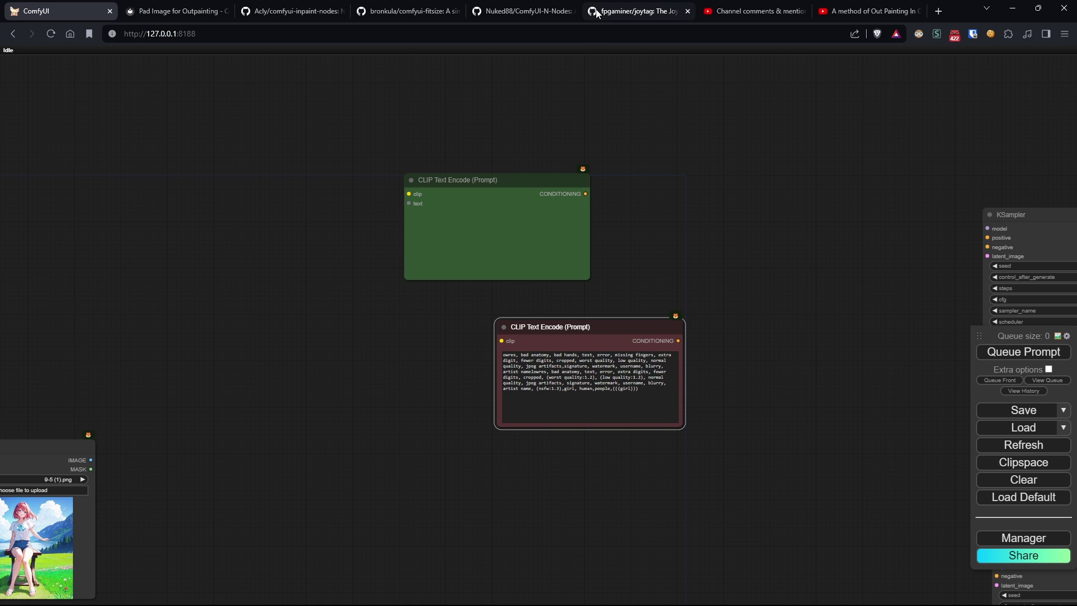
Examine the JoyTag image tagging model's repository page and README on GitHub.
left_click(637, 10)
scroll(224, 260, "down", 16)
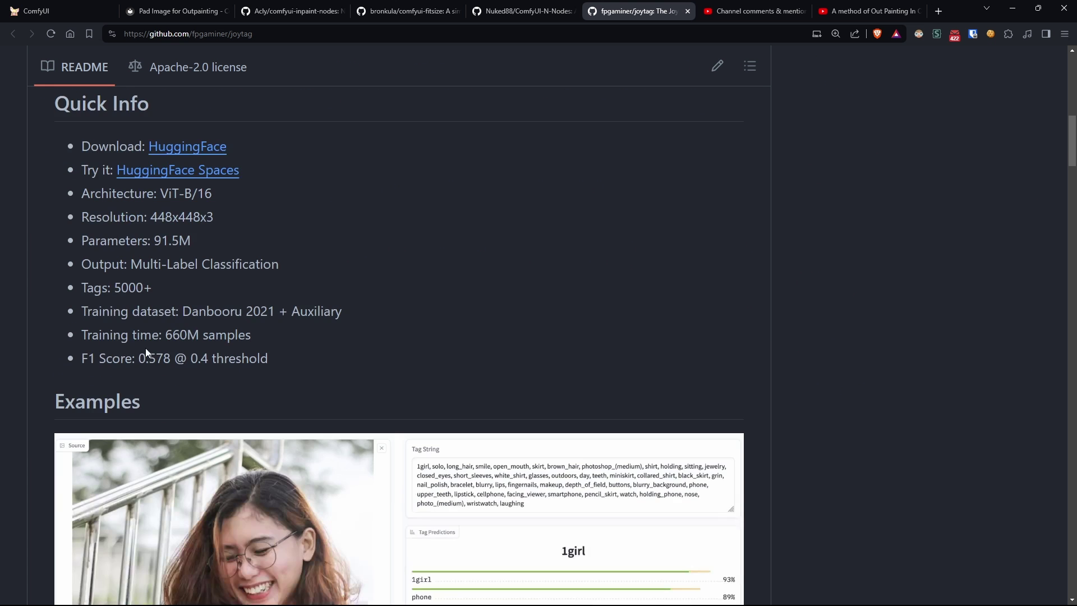
scroll(365, 398, "up", 7)
scroll(365, 398, "up", 15)
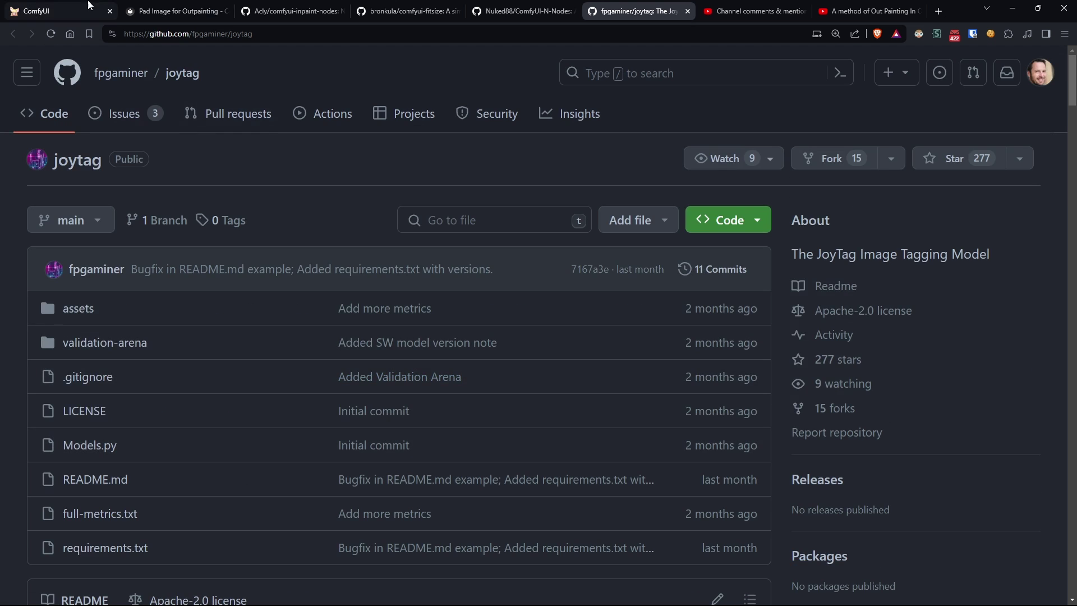
Switch to ComfyUI and add a GPT Loader Simple node with its model output linked to a GPT Text Sampler node.
left_click(67, 10)
double_click(192, 245)
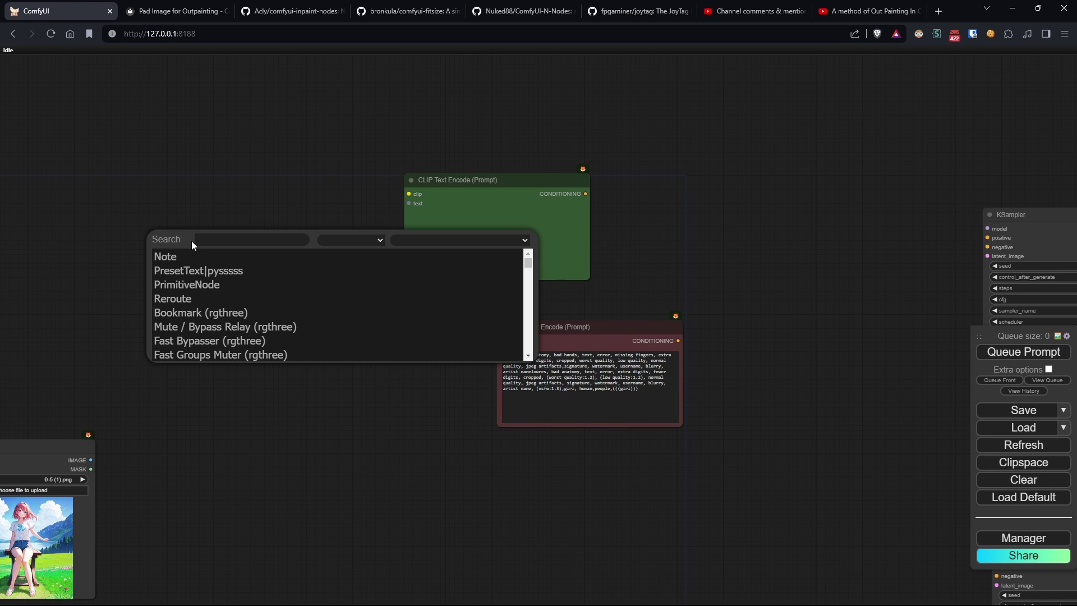
type("gpt")
key("Down")
key("Return")
left_click_drag(275, 235, 307, 222)
left_click(308, 296)
Connect the Load Image output to the GPT Text Sampler's image input and align the green prompt node above the red one.
left_click_drag(90, 460, 148, 379)
left_click_drag(453, 180, 546, 187)
scroll(453, 235, "up", 3)
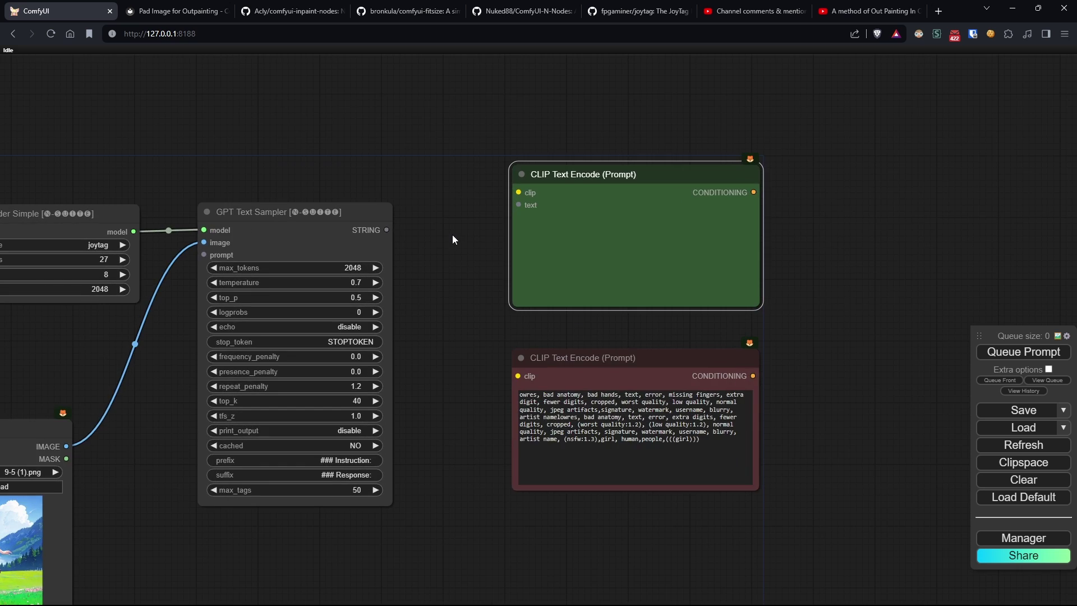
scroll(452, 234, "down", 3)
Connect the GPT Text Sampler's STRING output to a new Show Text node and to the green CLIP Text Encode node's text input.
left_click_drag(397, 230, 475, 90)
left_click(500, 126)
left_click_drag(645, 172, 507, 246)
left_click_drag(471, 149, 512, 139)
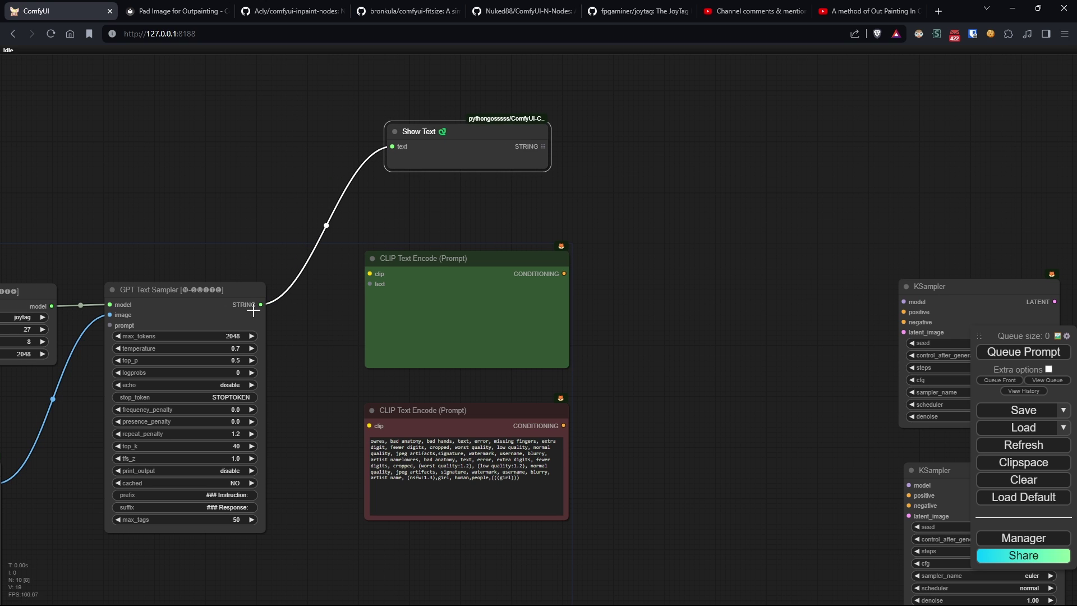
left_click_drag(270, 304, 456, 269)
left_click_drag(420, 319, 438, 247)
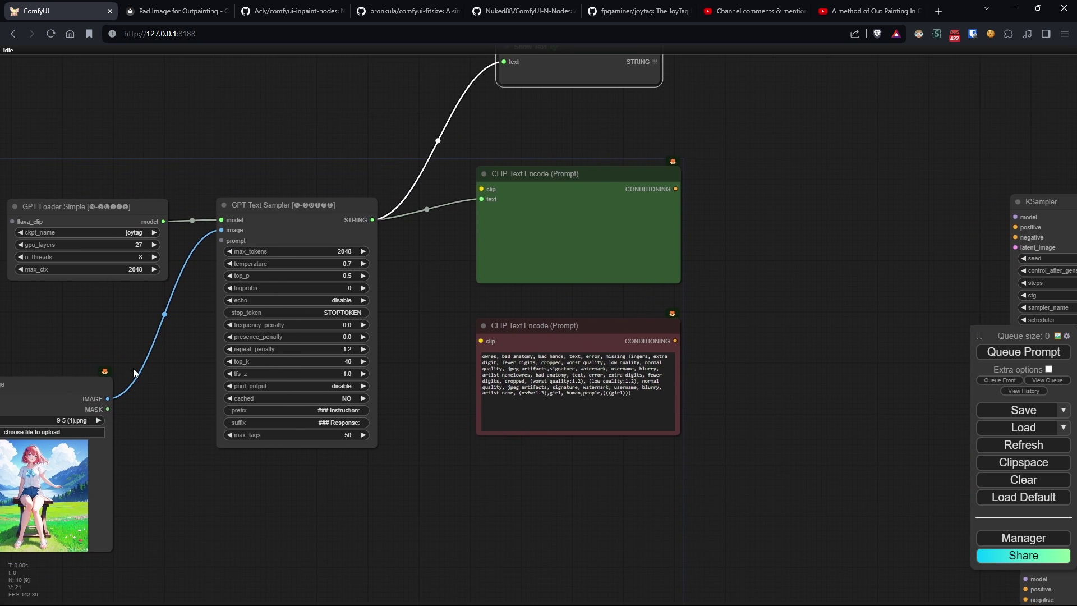
Move the Load Image node under GPT Loader Simple and set the loader's ckpt_name to moondream.
left_click_drag(70, 385, 123, 381)
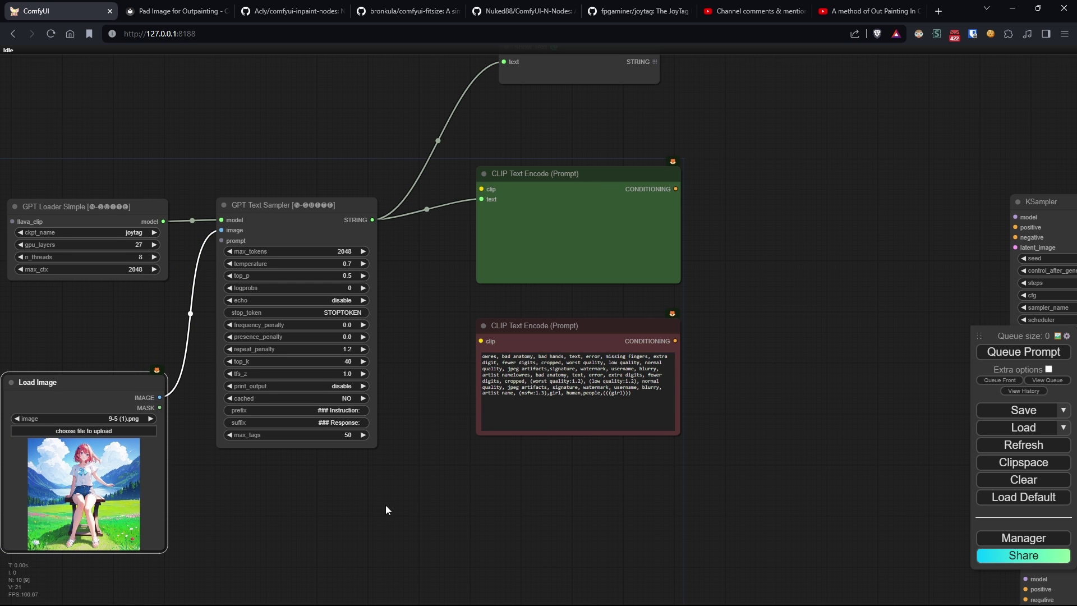
left_click_drag(385, 506, 333, 514)
scroll(327, 480, "up", 2)
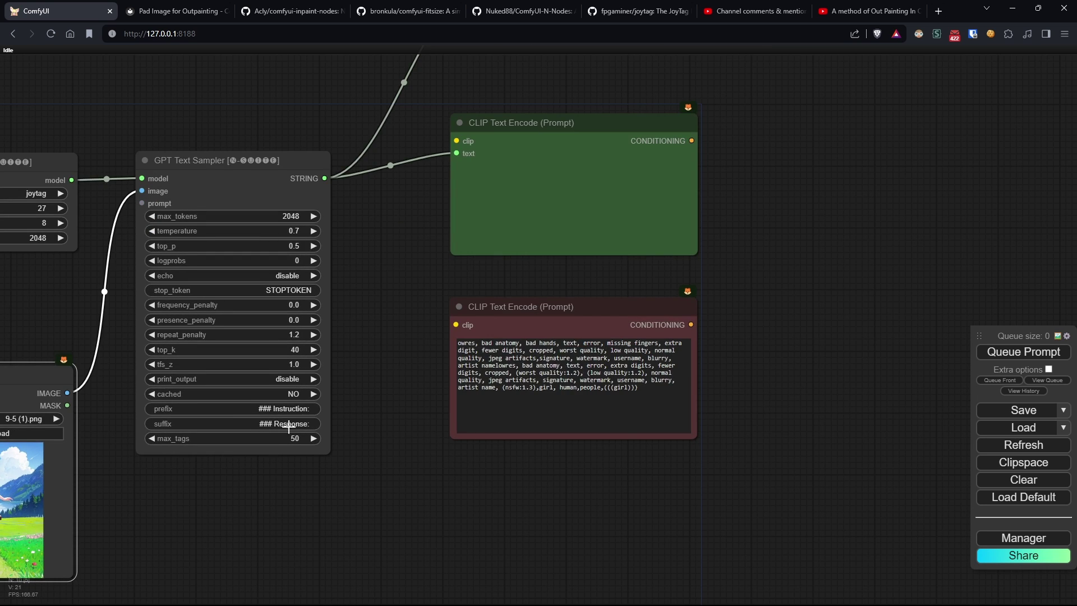
scroll(297, 430, "up", 1)
scroll(289, 432, "down", 1)
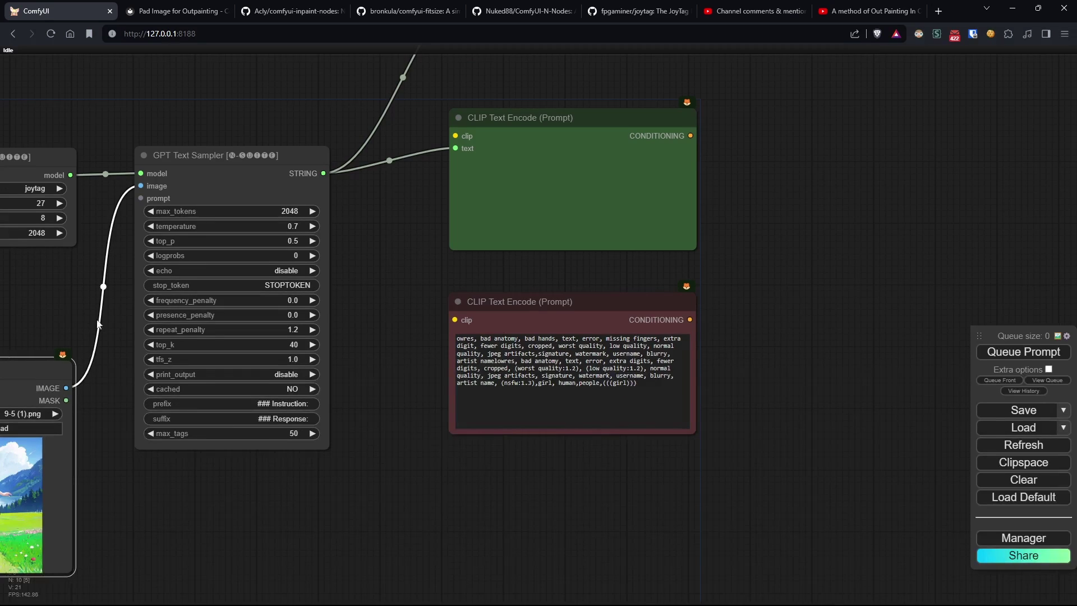
left_click_drag(84, 318, 222, 272)
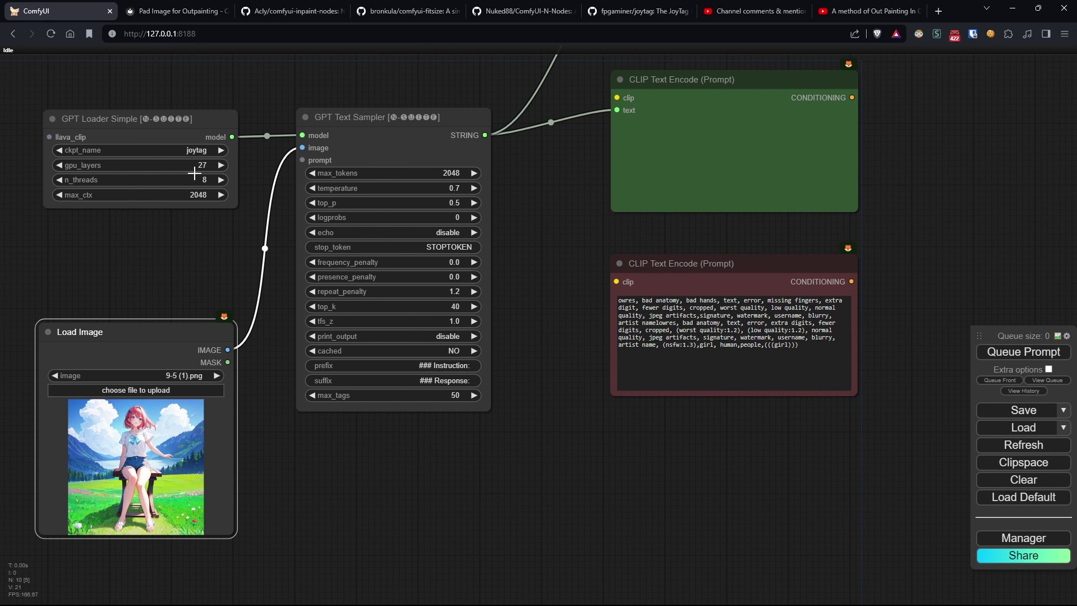
left_click(191, 147)
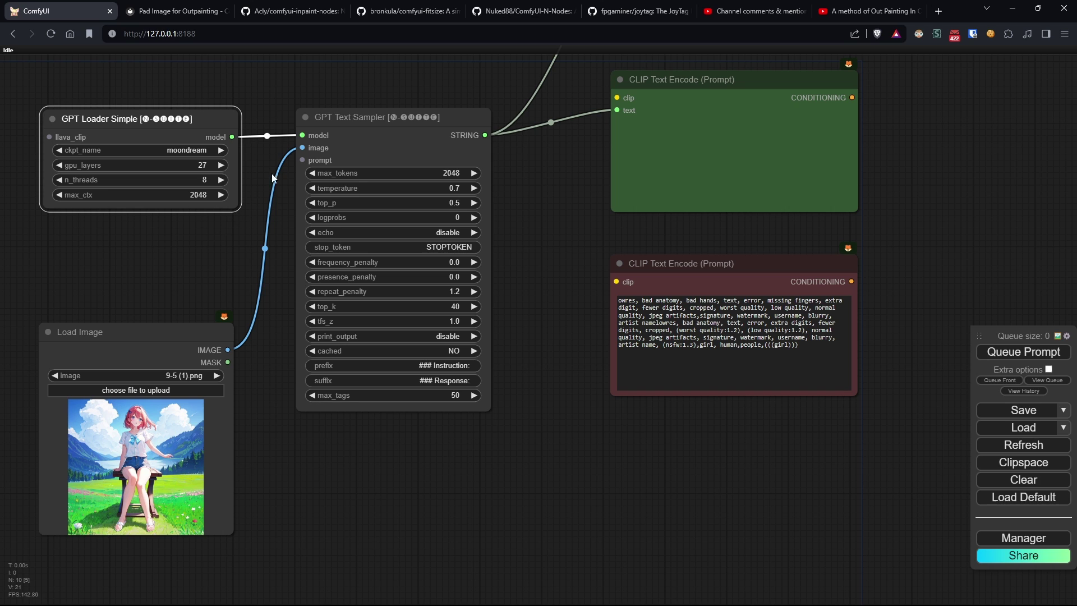
Add a String Variable [n-suite] node just below GPT Loader Simple.
left_click_drag(301, 160, 177, 285)
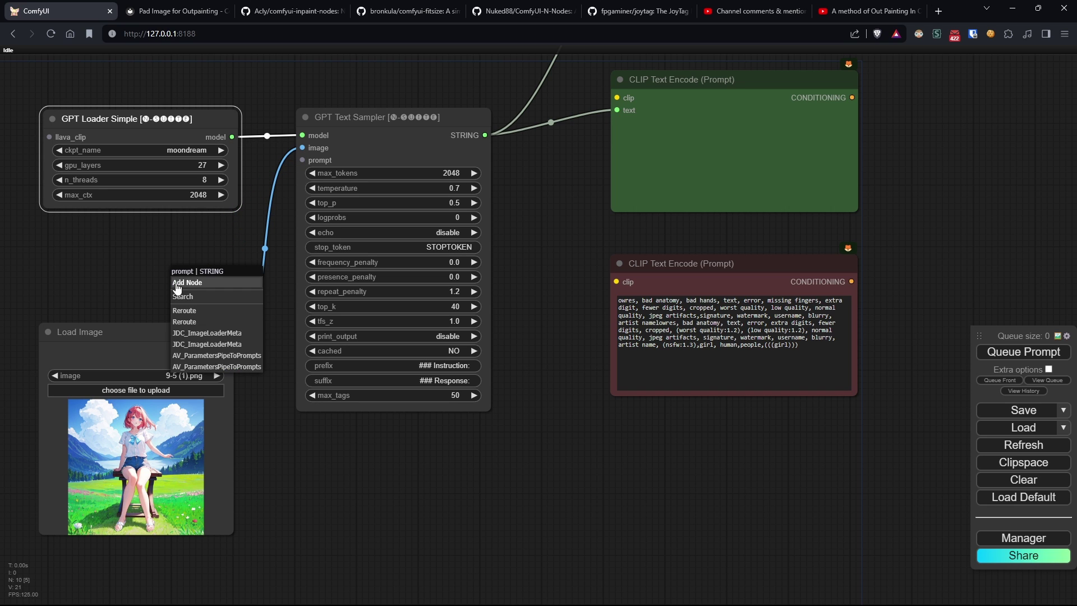
double_click(119, 271)
type("strin")
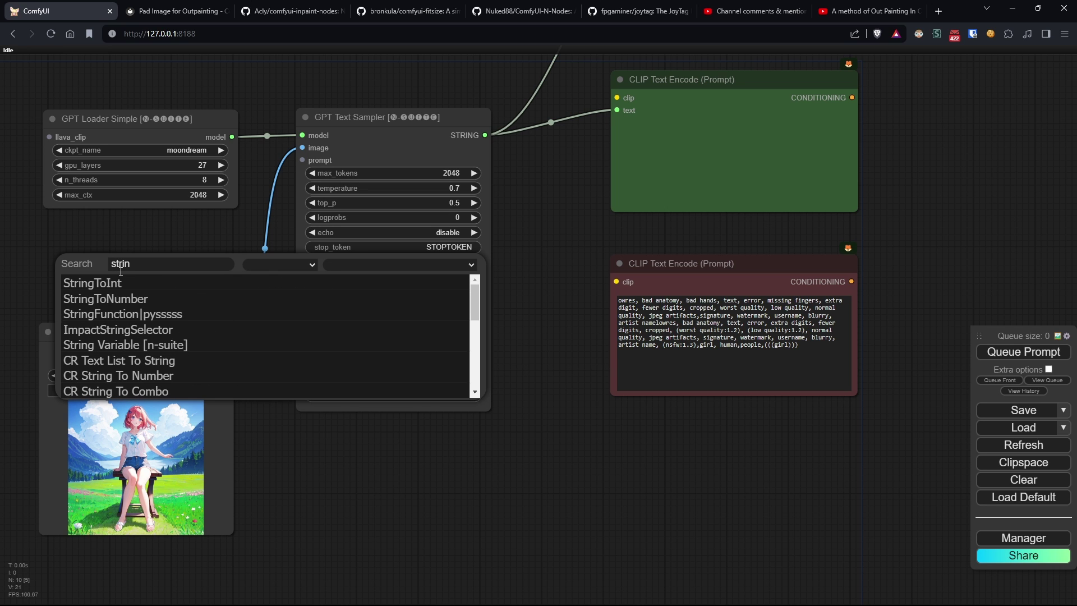
type("g")
key("Down")
key("Down")
key("Down")
key("Down")
key("Down")
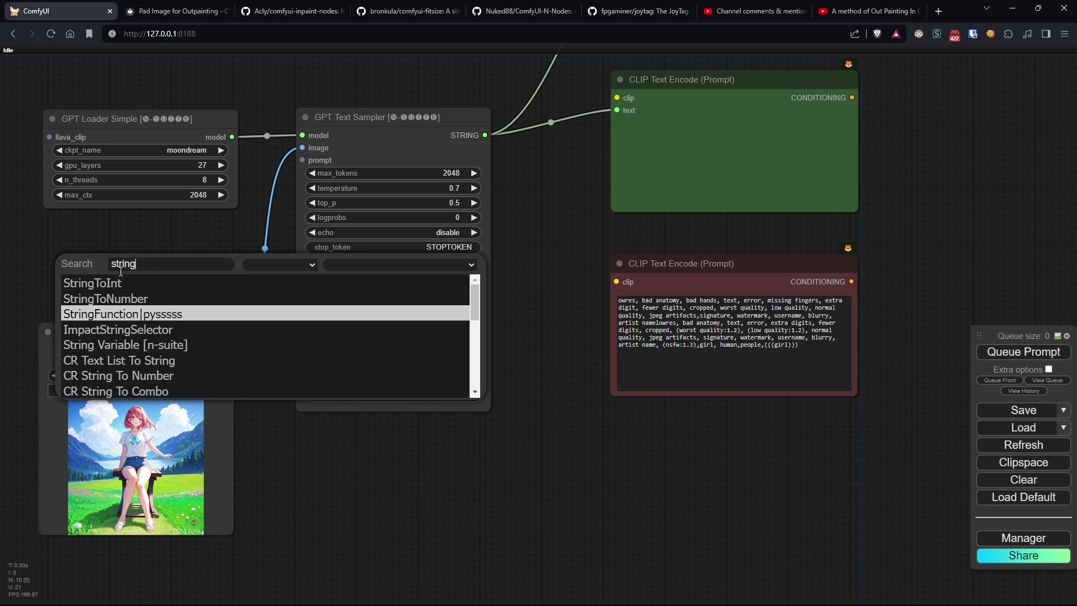
key("Return")
left_click_drag(188, 258, 99, 239)
Enter "Describe the image" in the String Variable node and move the Load Image node down below it.
type("De")
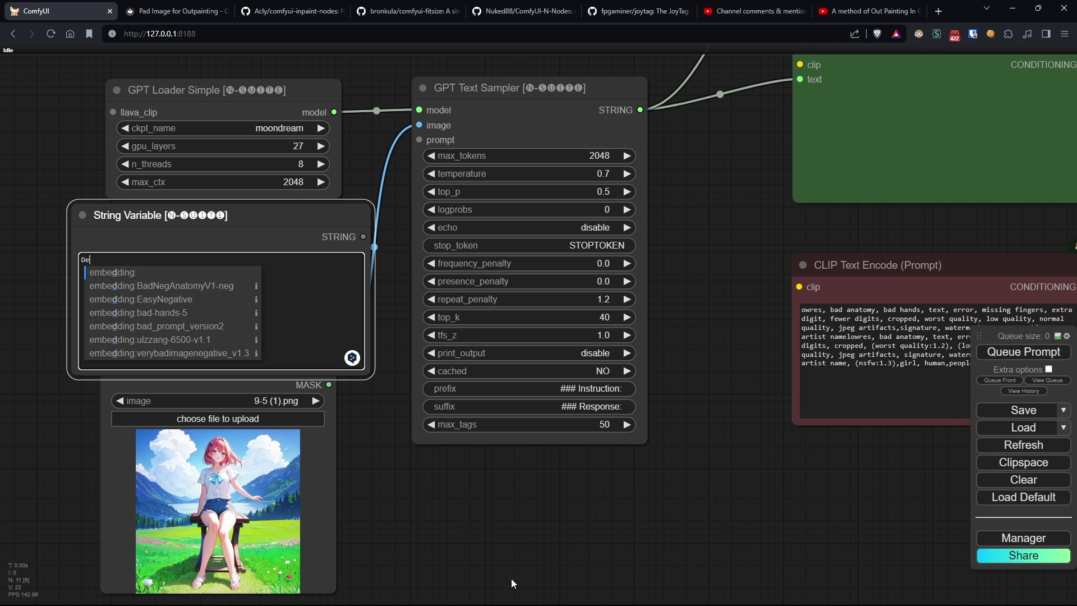
type("scribe the image")
left_click_drag(370, 466, 352, 420)
left_click_drag(224, 341, 233, 410)
Connect the String Variable's STRING output to the GPT Text Sampler's prompt input.
scroll(421, 432, "down", 1)
left_click_drag(421, 435, 290, 471)
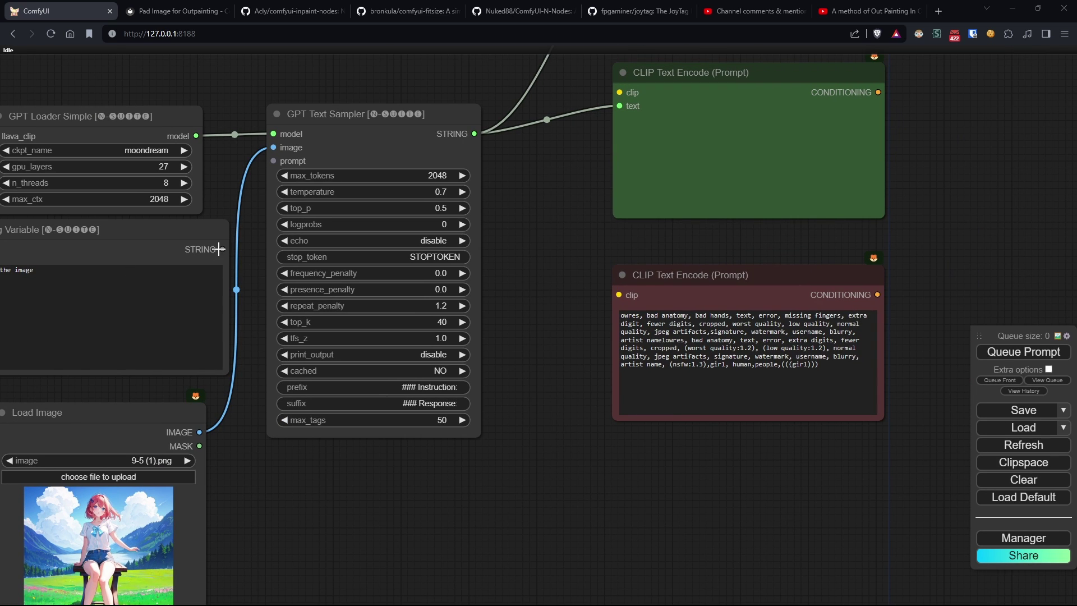
scroll(301, 477, "down", 4)
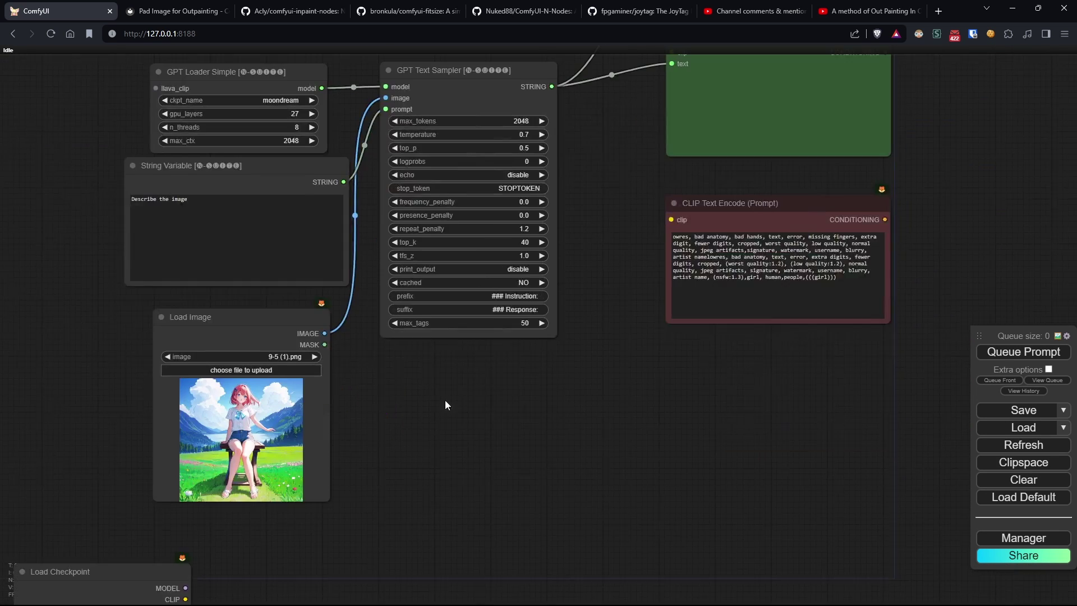
left_click_drag(445, 400, 426, 456)
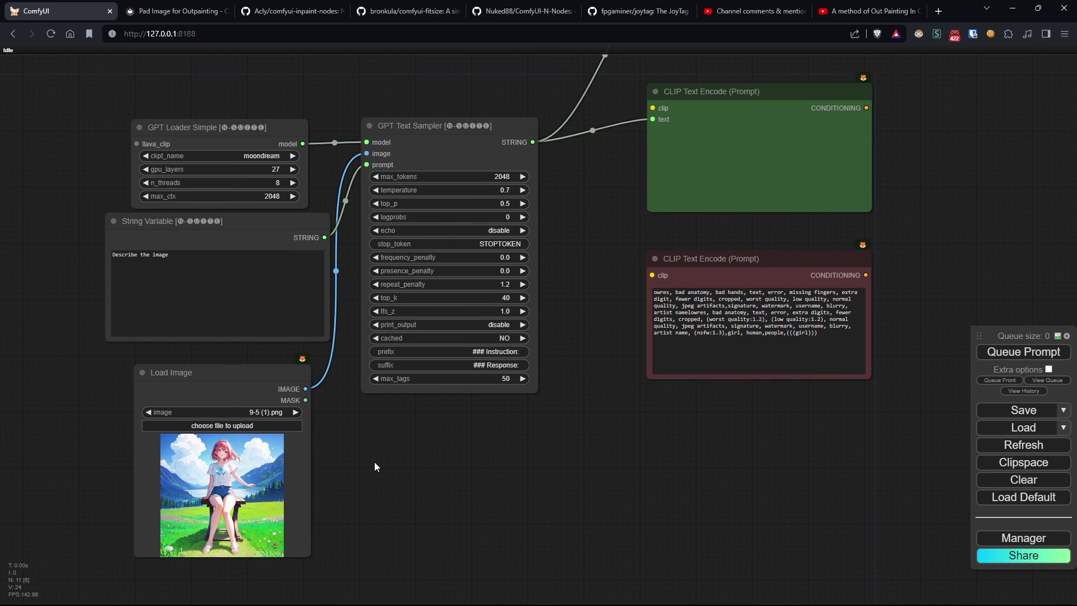
Queue the workflow with the moondream model to generate a description of the loaded image.
left_click_drag(786, 230, 733, 370)
left_click_drag(642, 232, 660, 263)
left_click_drag(667, 87, 654, 87)
left_click_drag(643, 259, 624, 260)
left_click(996, 352)
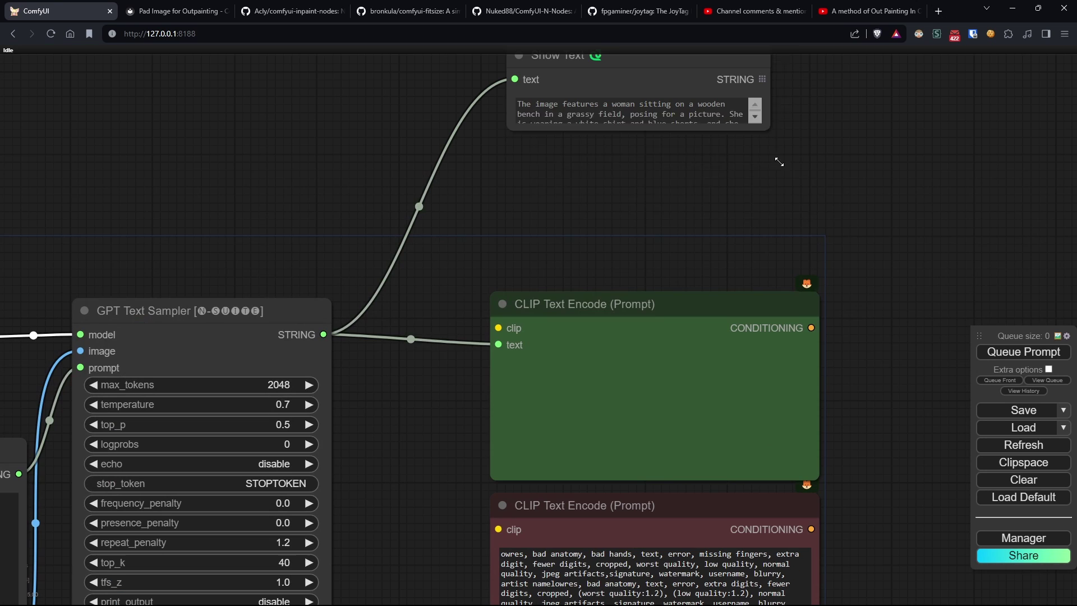
Enlarge the Show Text node so the whole generated description can be read.
left_click_drag(789, 188, 856, 239)
left_click_drag(905, 147, 824, 207)
scroll(824, 212, "up", 2)
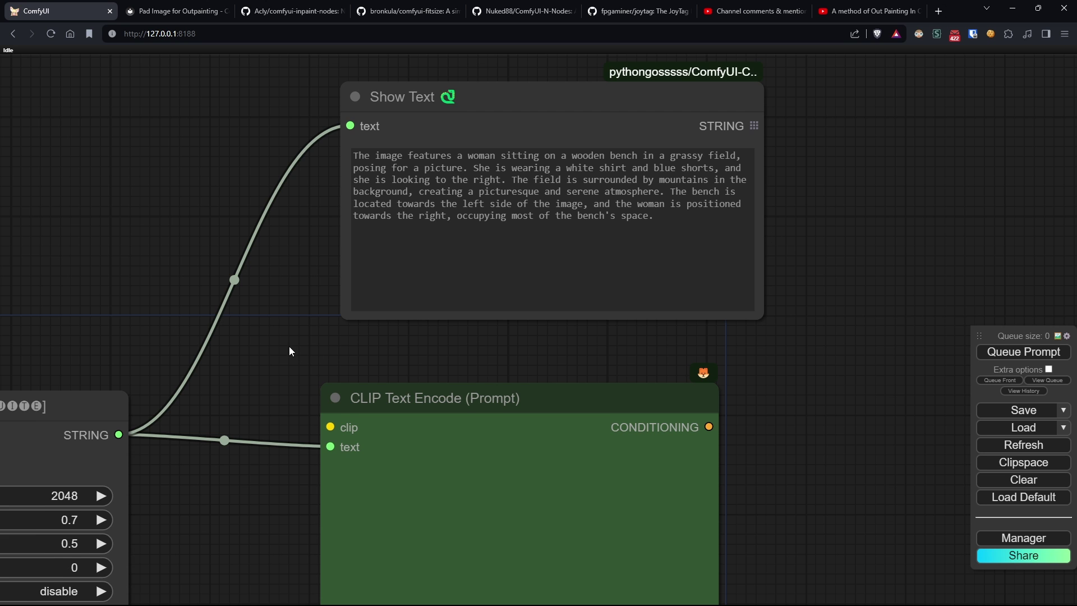
Set GPT Loader Simple's ckpt_name to joytag, queue the workflow again and examine the generated tags in Show Text.
left_click_drag(289, 350, 329, 338)
scroll(329, 339, "down", 4)
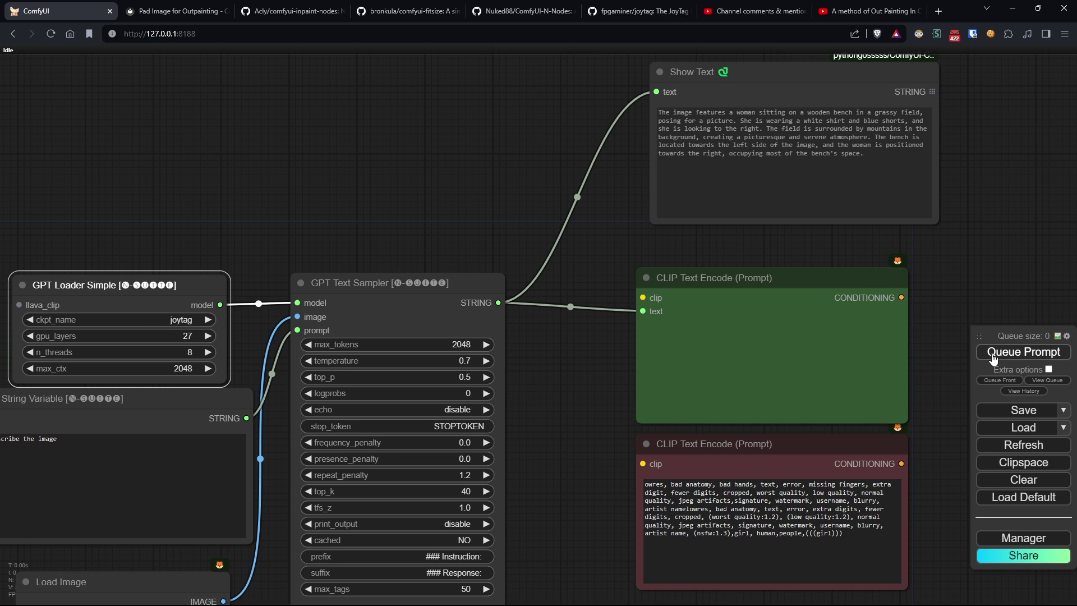
left_click(1024, 352)
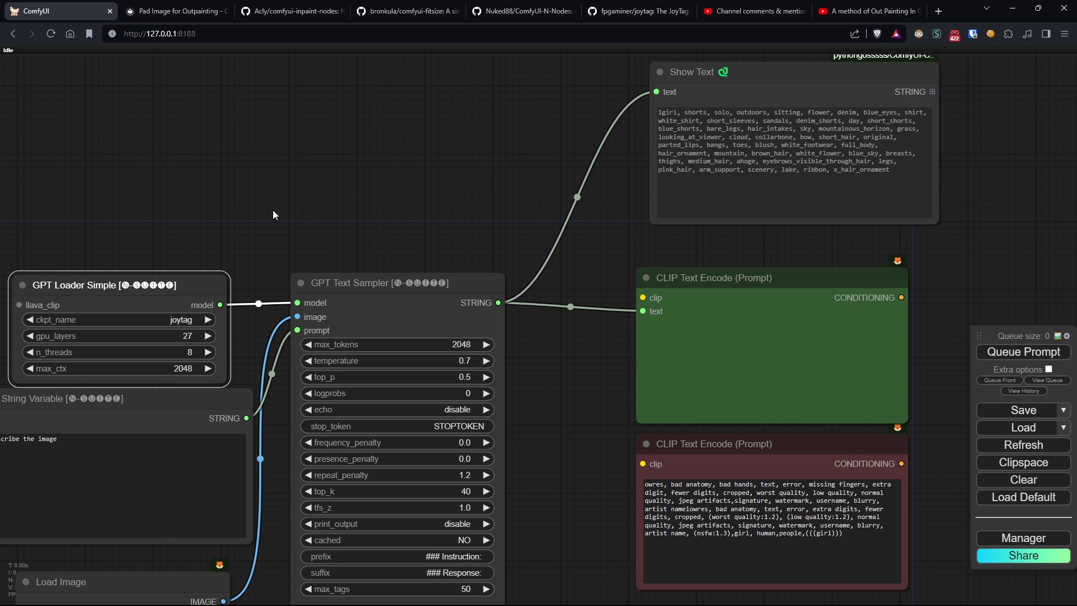
scroll(383, 156, "down", 1)
left_click_drag(384, 156, 258, 213)
scroll(813, 189, "up", 5)
left_click_drag(816, 189, 804, 261)
scroll(804, 267, "up", 2)
scroll(759, 253, "down", 6)
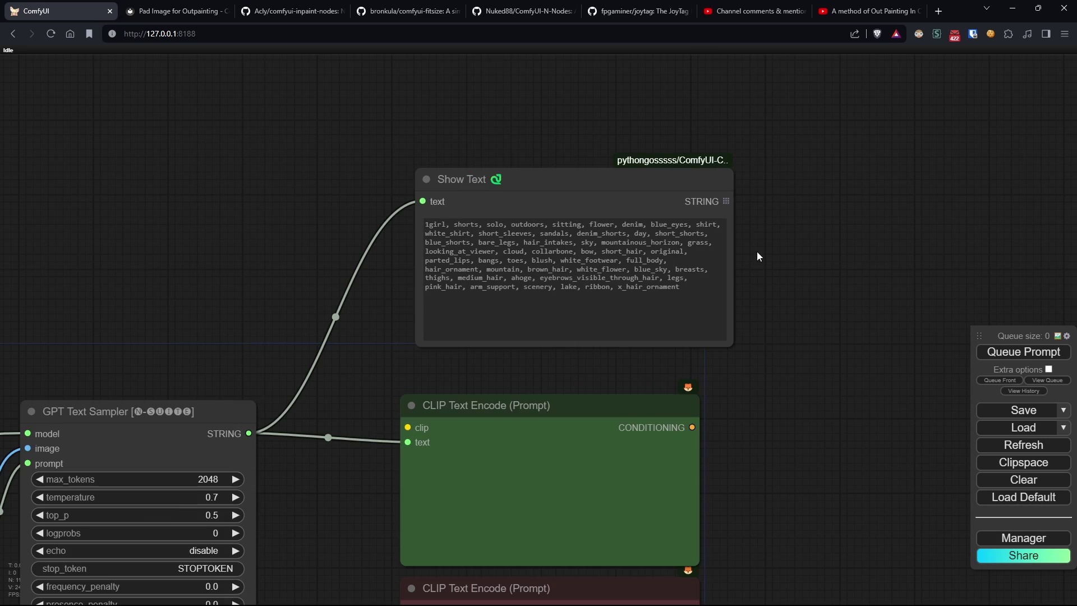
Tidy the layout by moving the Load Image node further down and nudging the CLIP Text Encode nodes.
left_click_drag(338, 177, 401, 47)
left_click(576, 170)
left_click_drag(576, 171, 568, 183)
left_click_drag(594, 308, 579, 324)
left_click_drag(540, 523, 535, 433)
left_click_drag(116, 332, 93, 496)
left_click_drag(264, 505, 386, 153)
left_click_drag(95, 253, 205, 365)
scroll(575, 171, "down", 2)
left_click_drag(575, 171, 366, 466)
scroll(366, 467, "up", 1)
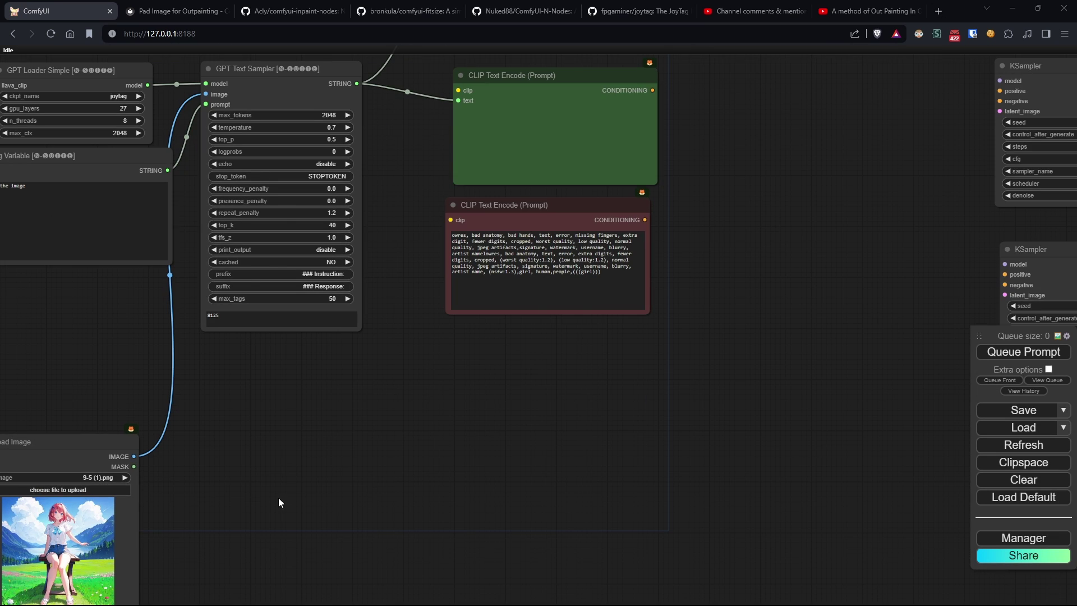
Route the positive CLIP Text Encode's CONDITIONING through a Reroute to the positive inputs of the three KSamplers.
left_click_drag(617, 392, 349, 501)
left_click_drag(384, 198, 731, 199)
left_click(508, 271)
left_click_drag(529, 244, 741, 561)
Route the negative CLIP Text Encode's CONDITIONING through a Reroute to the negative inputs of the three KSamplers.
left_click(516, 309)
left_click_drag(376, 327, 732, 209)
left_click_drag(532, 287, 736, 393)
left_click_drag(538, 312, 741, 571)
scroll(492, 488, "down", 2)
Move the Load Image node up toward String Variable and bring the Load Checkpoint node up beneath it.
left_click_drag(491, 488, 746, 393)
left_click_drag(406, 461, 382, 394)
left_click_drag(168, 377, 171, 291)
left_click_drag(308, 346, 344, 395)
left_click_drag(169, 584, 177, 521)
Route Load Checkpoint's CLIP output through a Reroute to both CLIP Text Encode nodes and collapse the positive one.
left_click_drag(239, 541, 294, 284)
left_click(263, 92)
left_click_drag(296, 255, 454, 60)
left_click_drag(466, 60, 528, 427)
left_click(537, 307)
left_click_drag(561, 307, 569, 339)
left_click_drag(592, 414, 611, 395)
Route Load Checkpoint's MODEL output through Reroute nodes above the graph to the model inputs of the first two KSamplers.
left_click_drag(312, 535, 335, 74)
left_click(348, 107)
left_click_drag(401, 98, 521, 99)
left_click_drag(532, 99, 944, 102)
left_click(956, 135)
left_click_drag(910, 142, 498, 156)
mouse_move(561, 119)
left_mouse_down()
mouse_move(636, 384)
mouse_move(640, 536)
mouse_move(553, 109)
left_mouse_up()
left_click_drag(413, 327, 561, 178)
Add a Fit Image And Resize (FS) node and place it below the negative CLIP Text Encode node.
left_click_drag(474, 522, 566, 411)
double_click(566, 410)
type("Fitim")
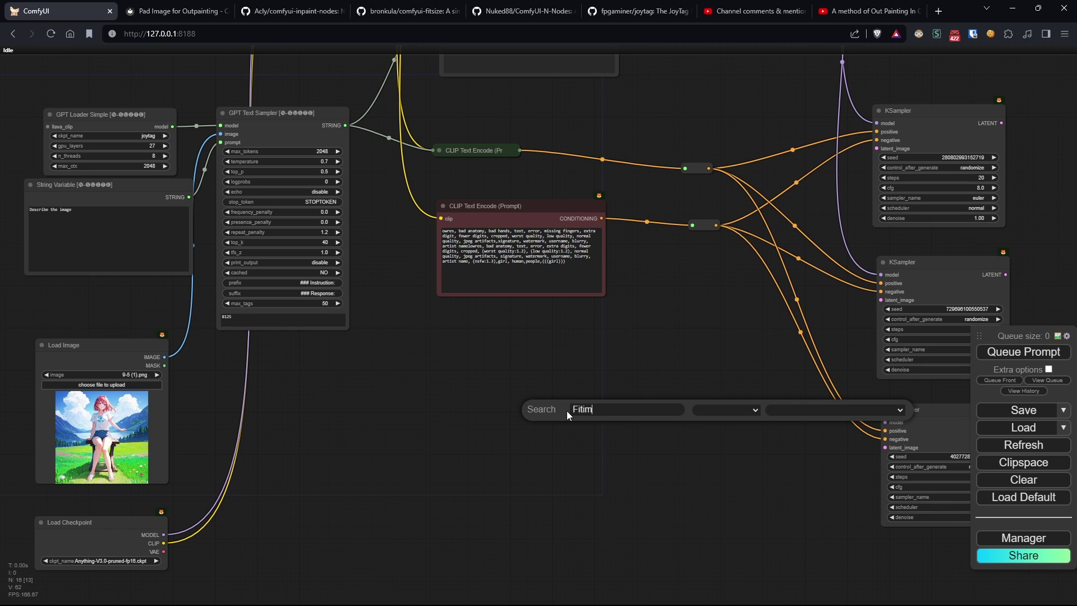
key("BackSpace")
key("BackSpace")
key("Down")
key("Down")
key("Down")
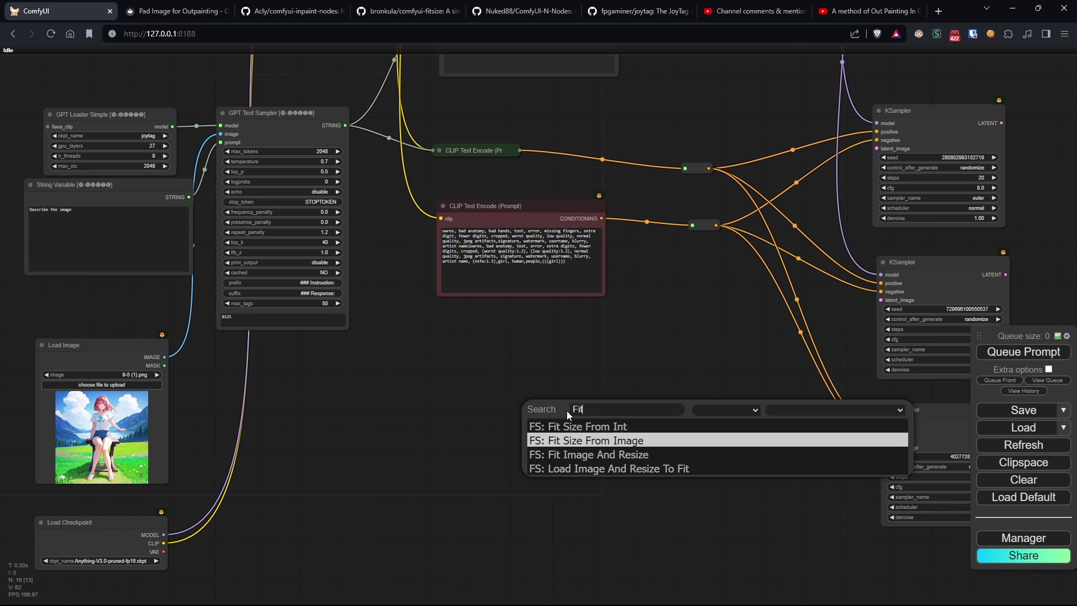
key("Return")
scroll(557, 401, "up", 2)
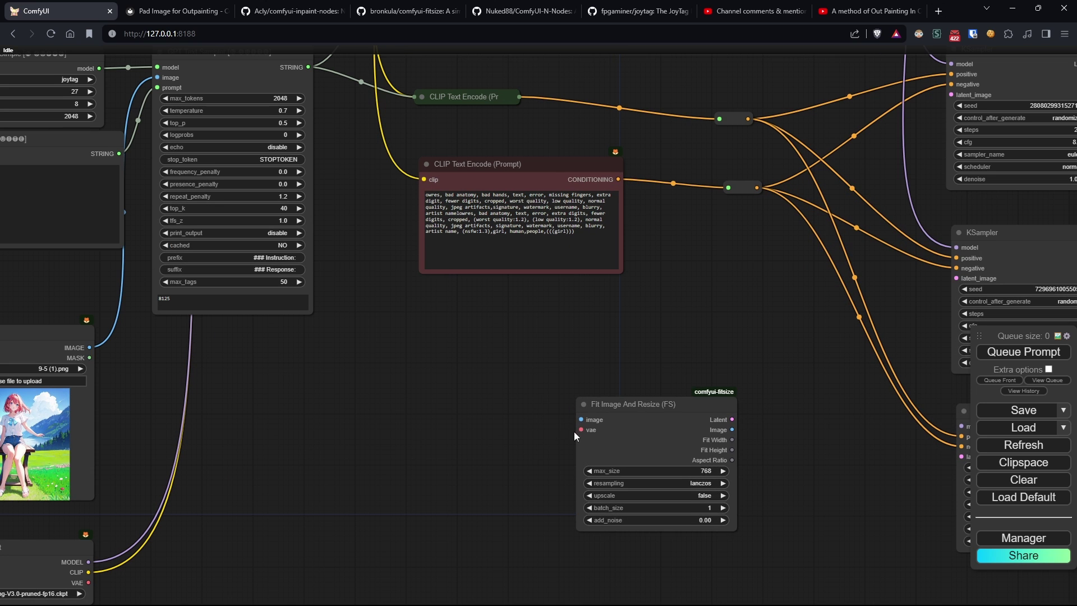
left_click_drag(611, 408, 450, 397)
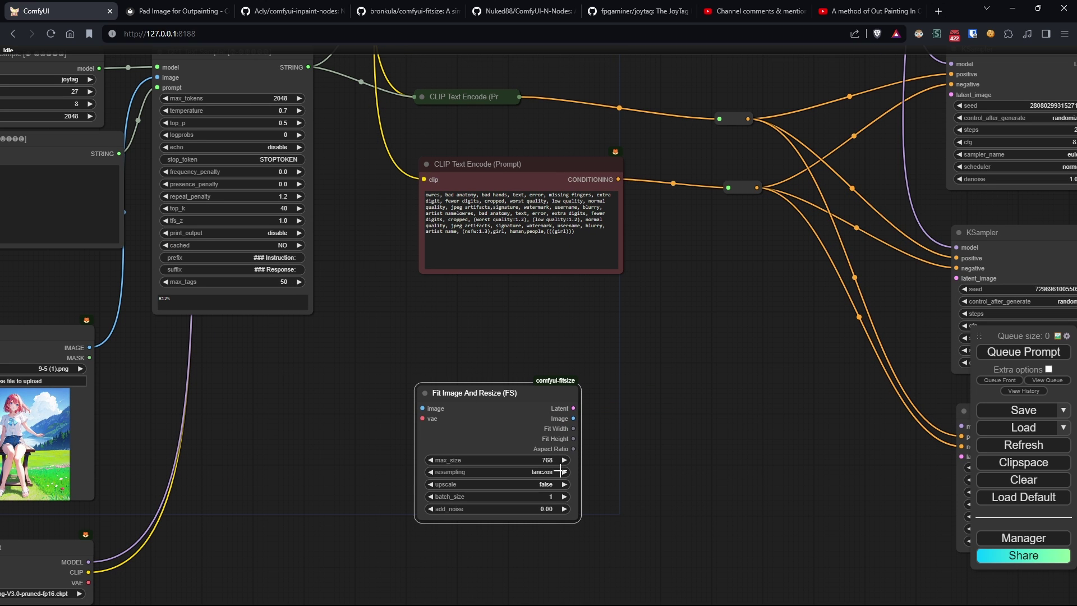
Set upscale to true on the Fit Image And Resize node.
scroll(643, 539, "up", 3)
left_click(508, 469)
left_click(516, 484)
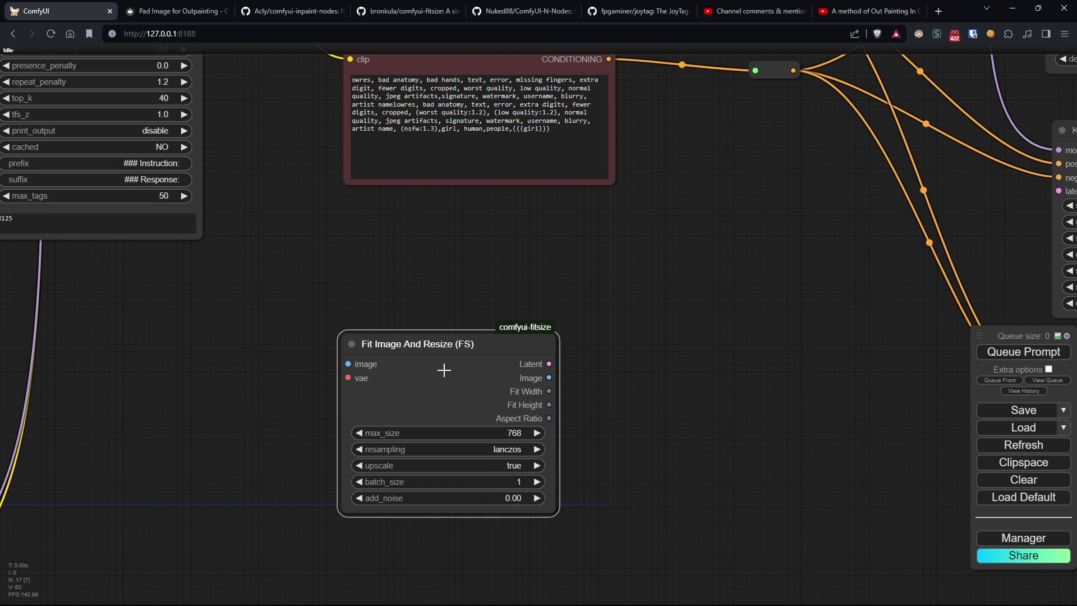
right_click(444, 370)
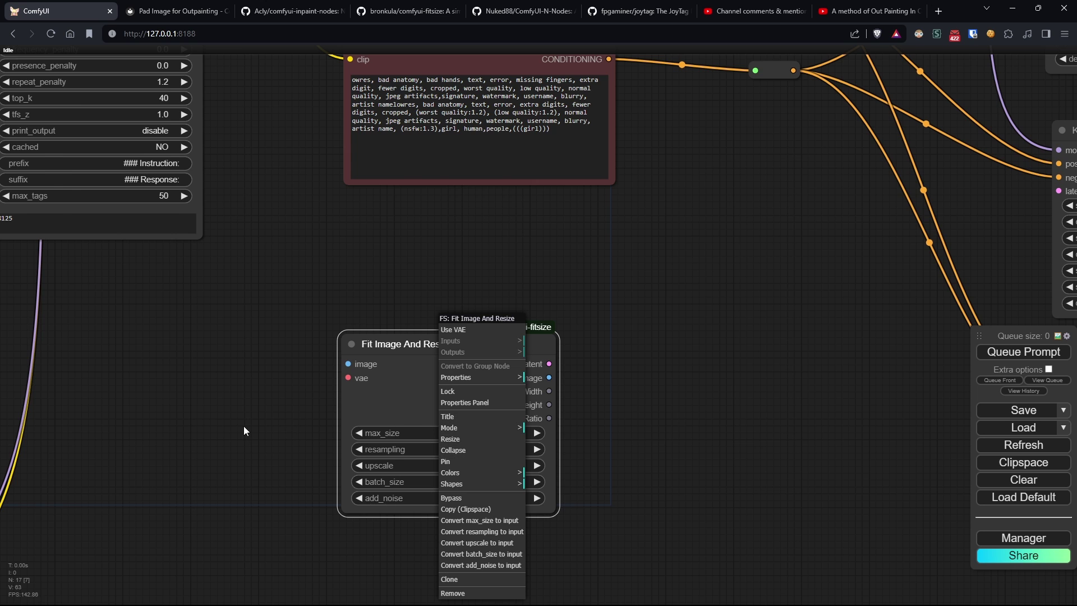
Connect Load Image's IMAGE and Load Checkpoint's VAE to the image and vae inputs of Fit Image And Resize.
scroll(243, 426, "down", 4)
left_click_drag(245, 426, 370, 429)
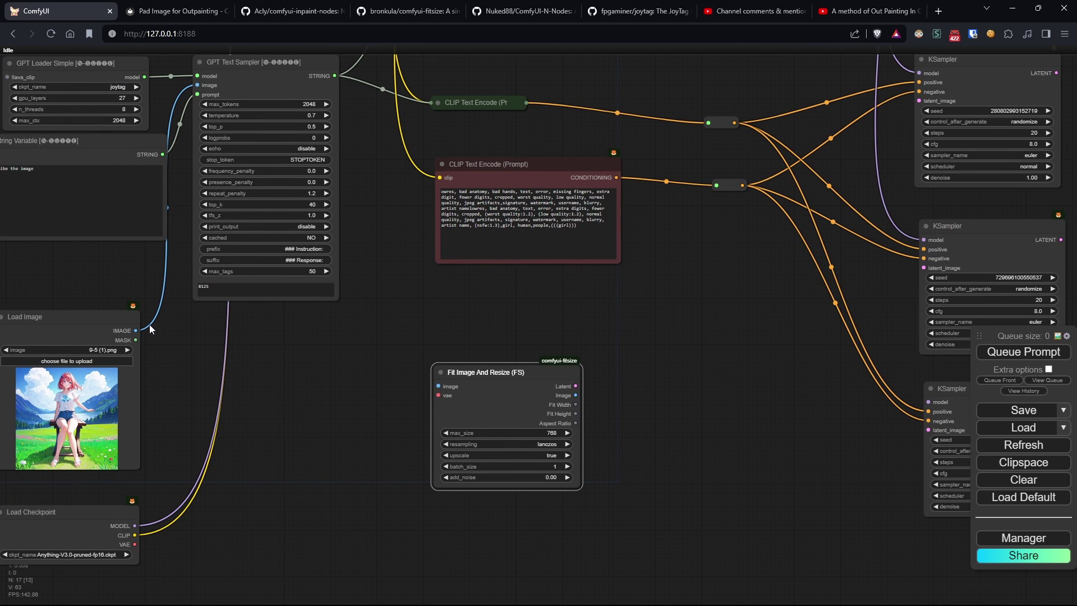
left_click_drag(136, 331, 438, 386)
left_click_drag(310, 414, 342, 381)
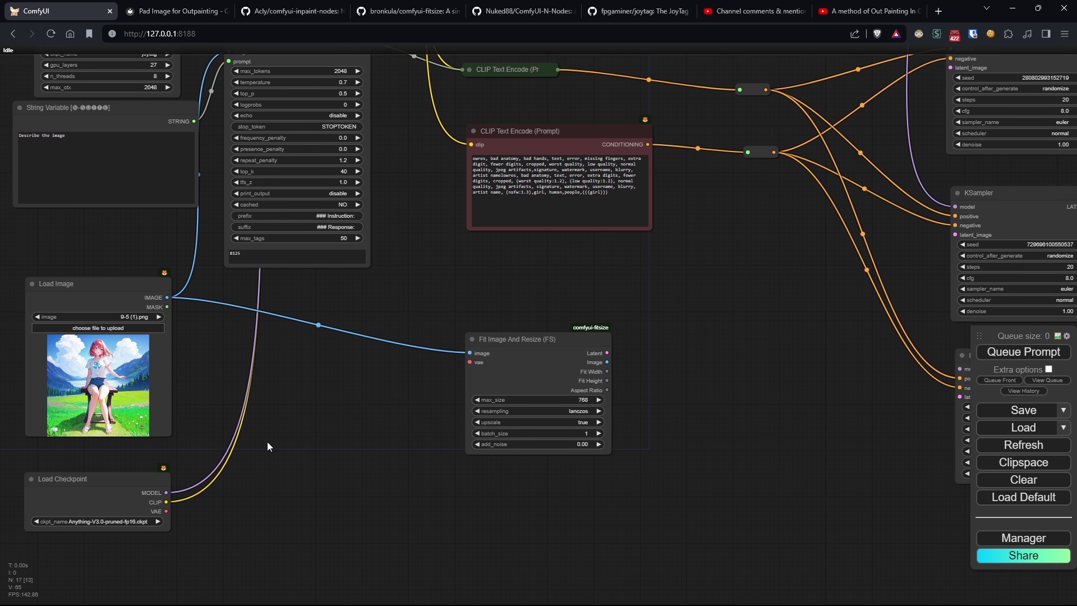
left_click_drag(166, 511, 470, 362)
Bypass the Fit Image And Resize node.
right_click(567, 356)
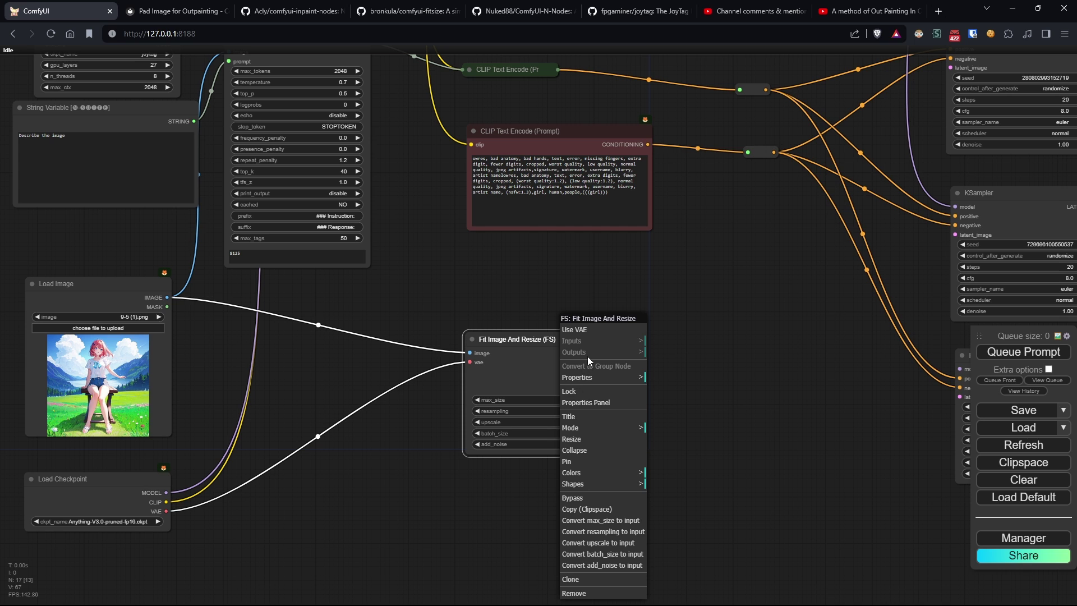
left_click(571, 498)
left_click_drag(698, 409, 442, 404)
scroll(418, 397, "up", 3)
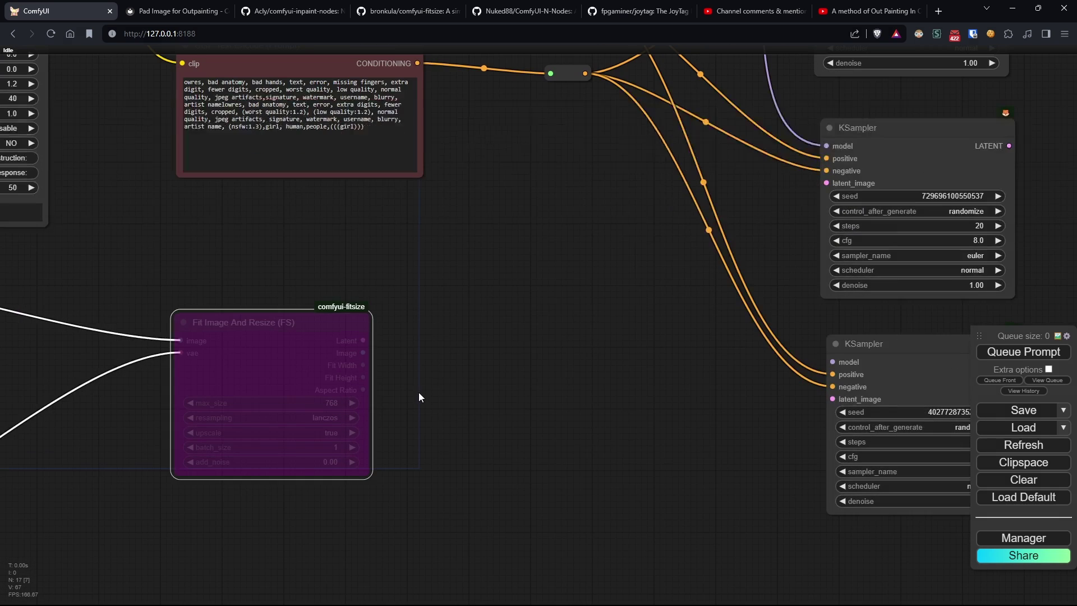
left_click_drag(360, 341, 463, 334)
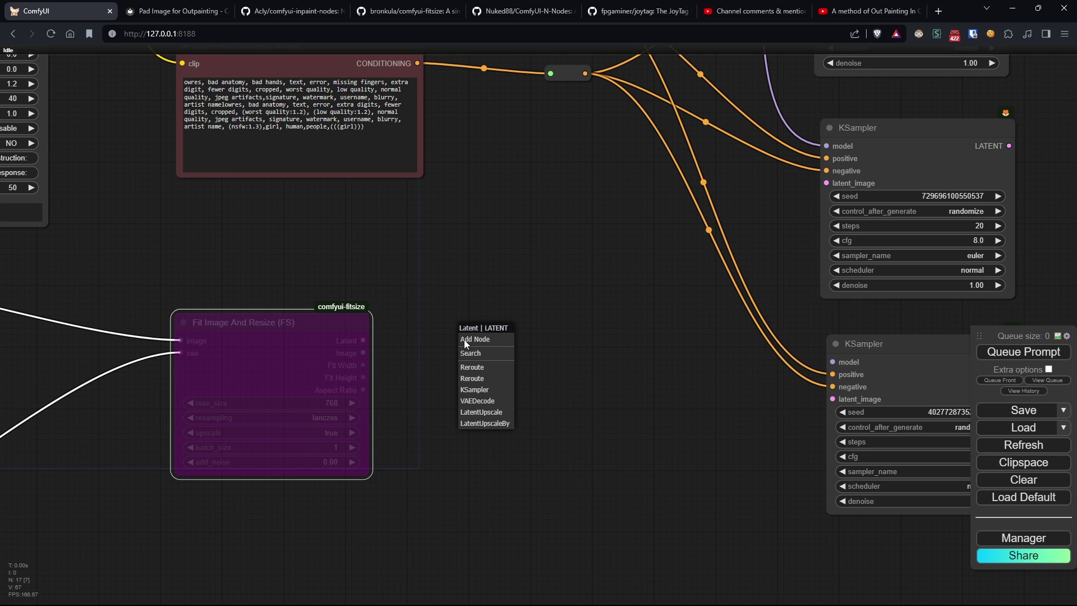
Add a Pad Image for Outpainting node beside Fit Image And Resize and connect that node's Image output to it.
double_click(556, 297)
type("outpa")
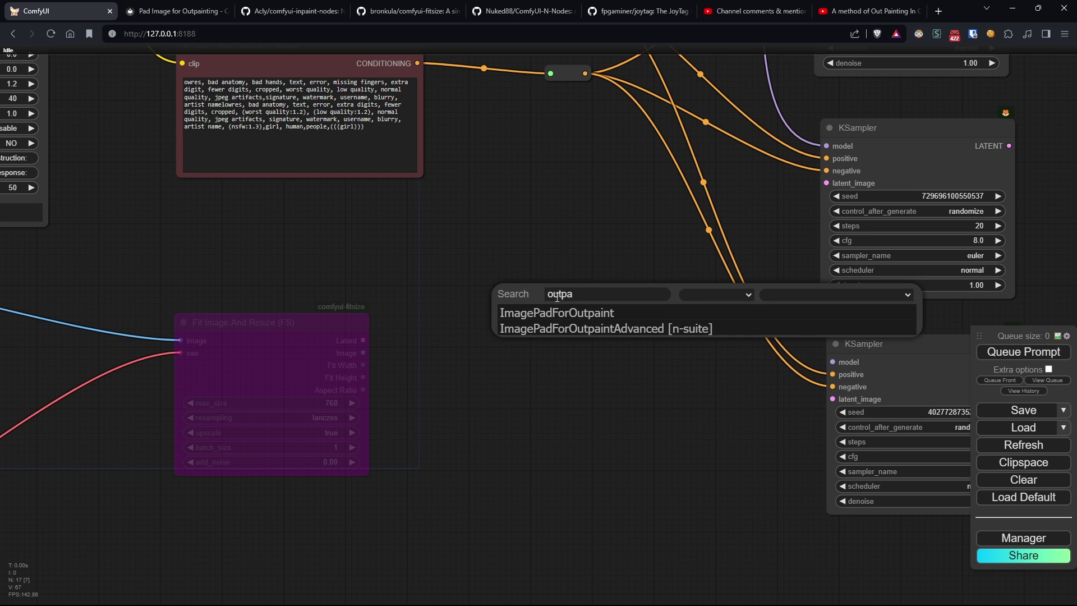
key("Return")
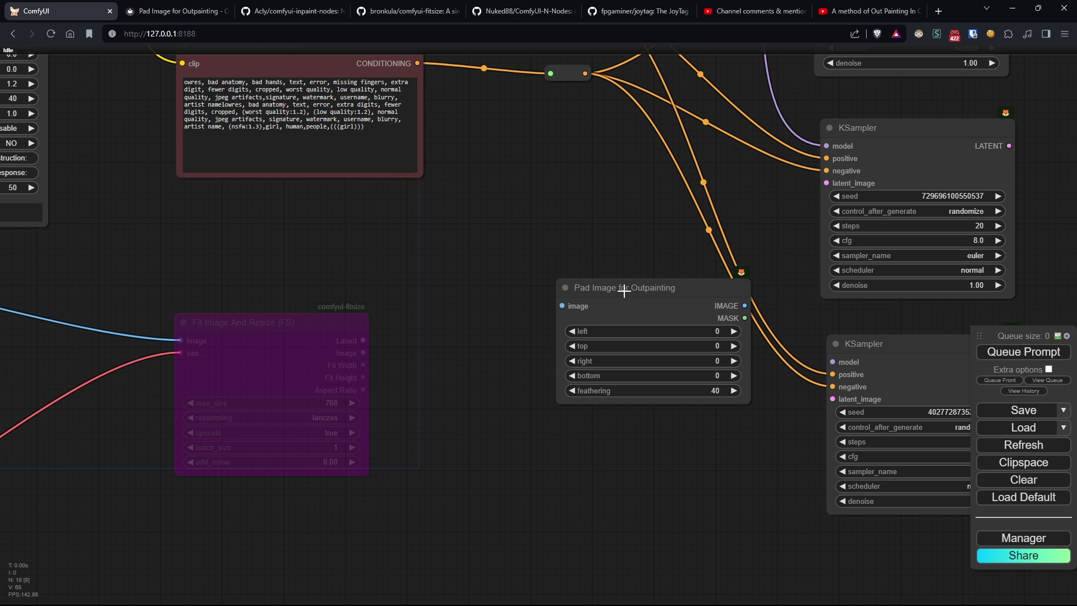
left_click_drag(621, 288, 514, 323)
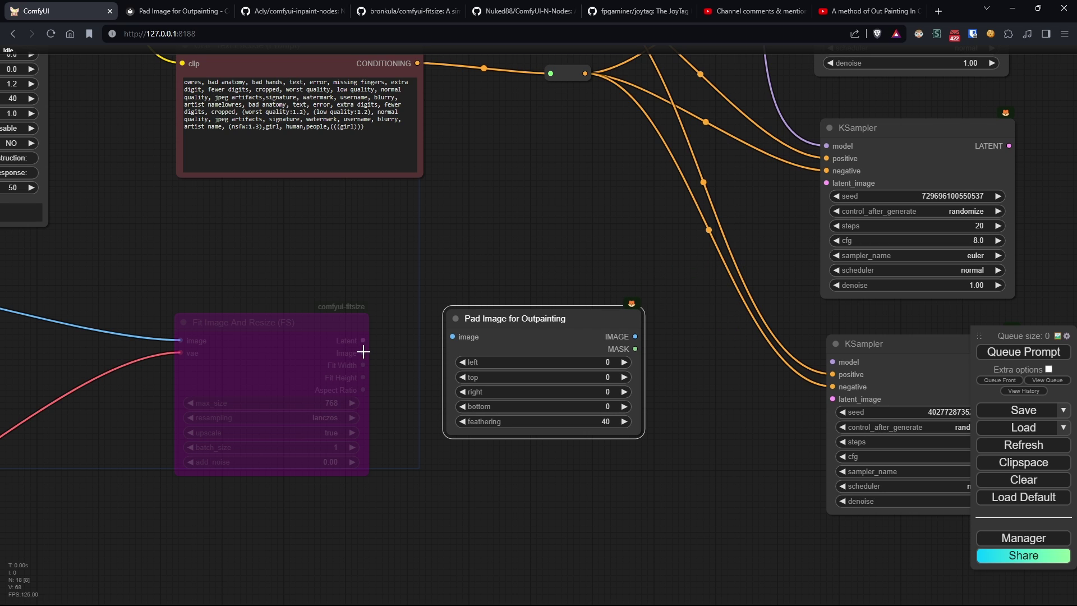
left_click_drag(364, 353, 453, 337)
scroll(617, 418, "up", 6)
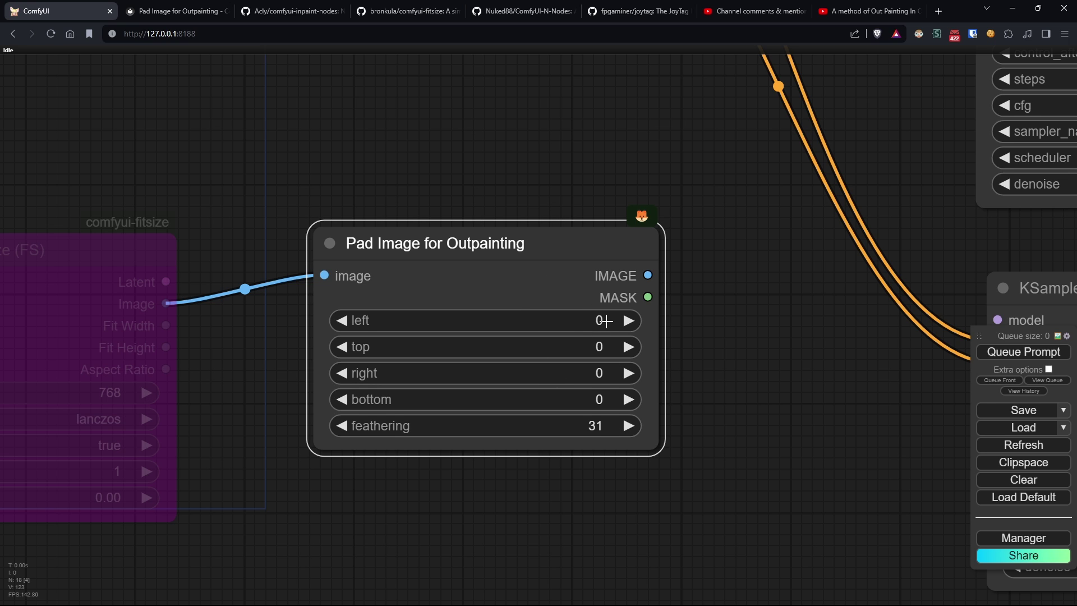
Set the left and top padding of Pad Image for Outpainting to 184.
left_click(604, 320)
type("184")
key("Return")
left_click(585, 321)
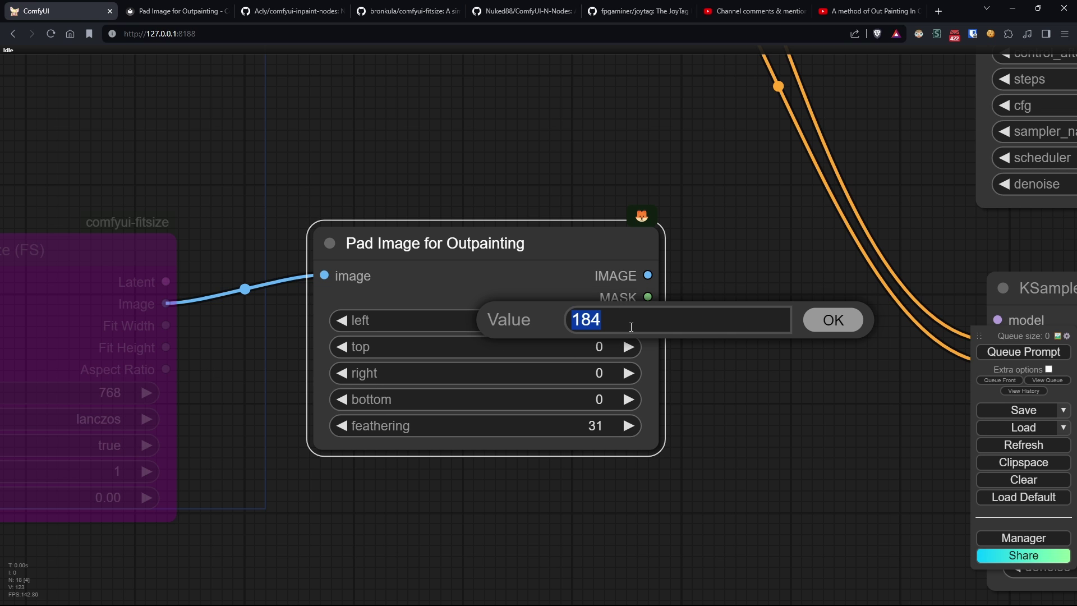
left_click(817, 319)
left_click(573, 346)
type("184")
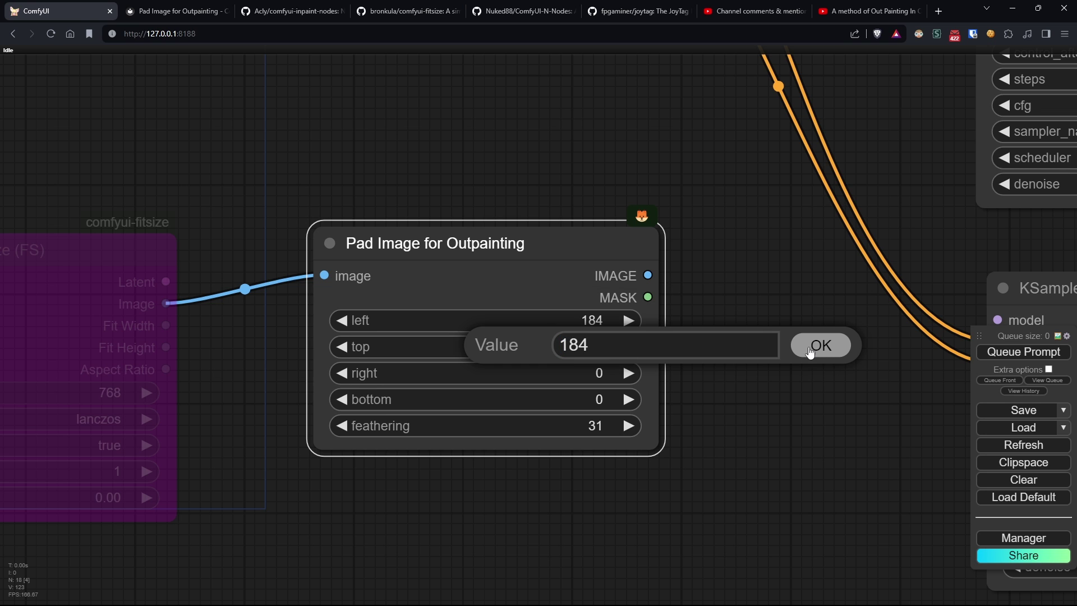
left_click(812, 350)
Set the right and bottom padding of Pad Image for Outpainting to 184 and its feathering to 43.
left_click(596, 371)
type("184")
left_click(847, 370)
left_click(594, 397)
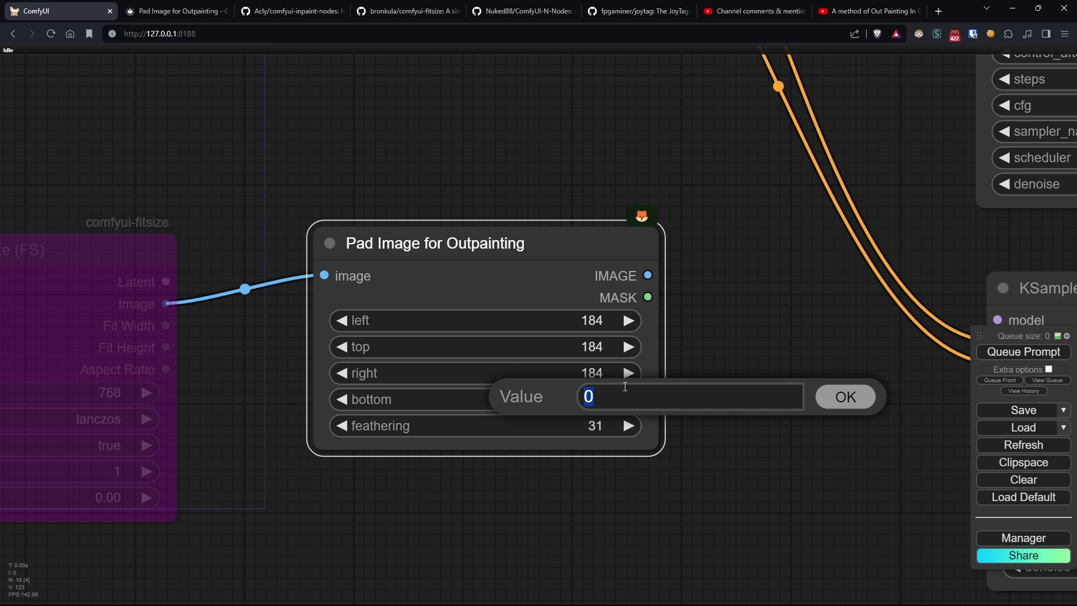
type("184")
left_click(846, 396)
left_click(584, 424)
key("Escape")
Move the three KSampler nodes together well to the right, leaving space after Pad Image for Outpainting.
scroll(600, 409, "down", 6)
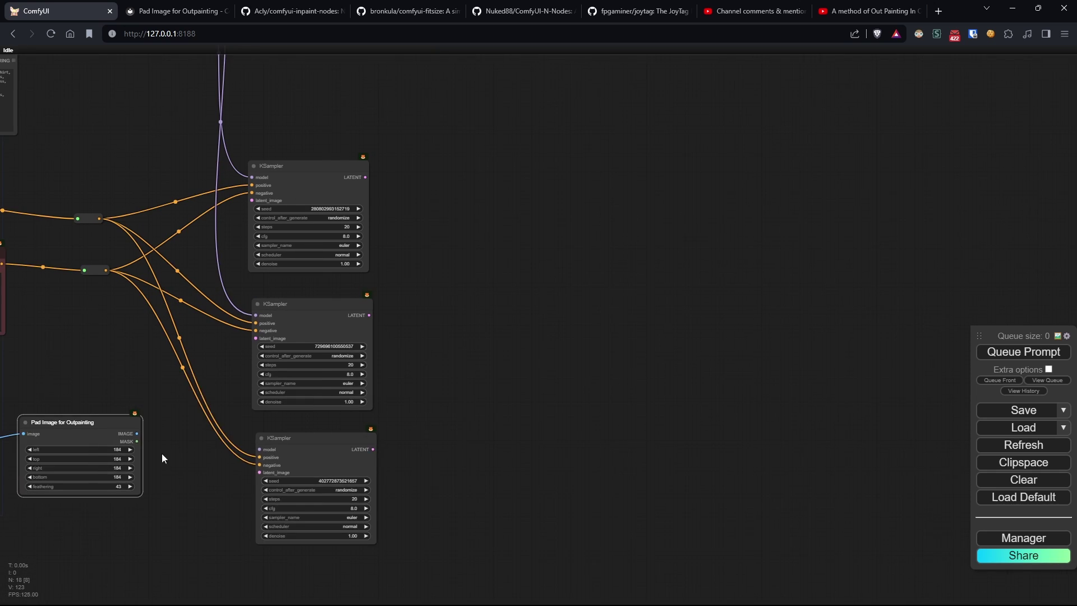
left_click_drag(446, 254, 401, 419)
left_click_drag(373, 145, 921, 90)
Add a VAE Encode node fed by Pad Image for Outpainting's IMAGE output and place it beside that node.
scroll(249, 438, "up", 6)
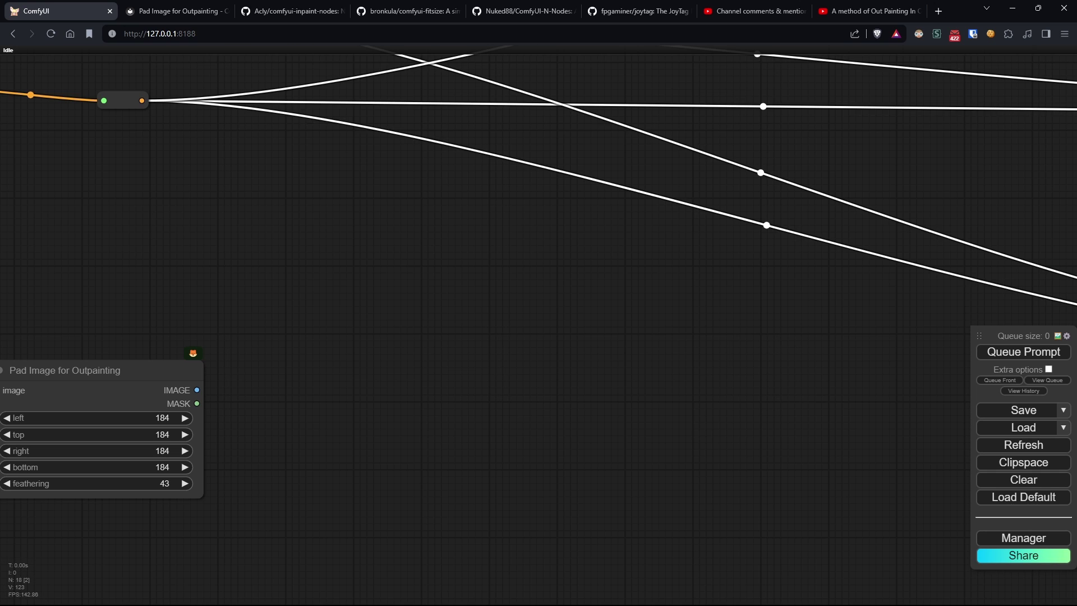
scroll(211, 399, "up", 3)
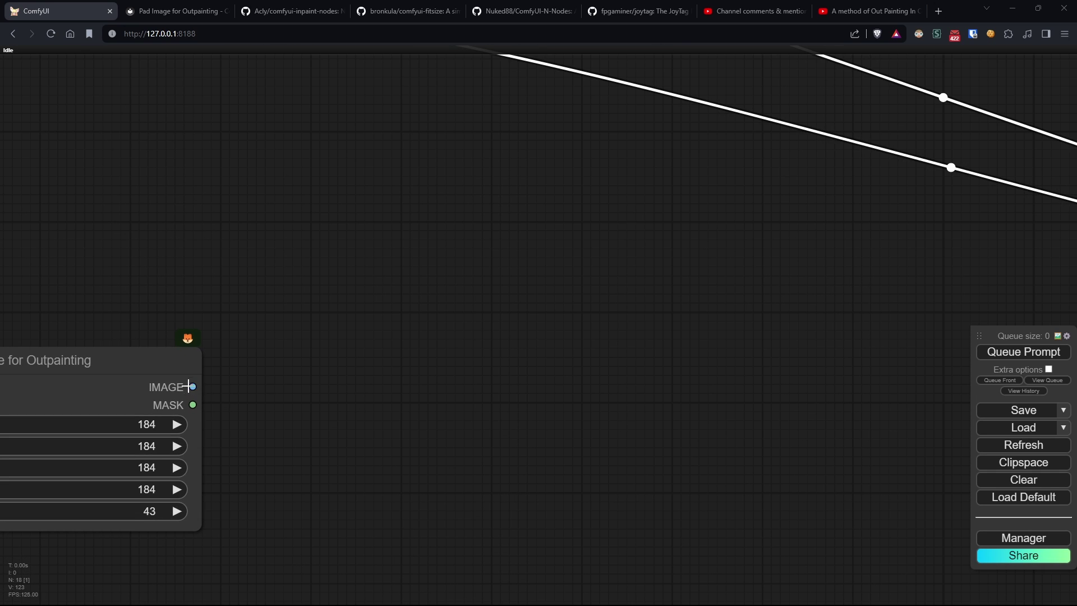
left_click_drag(192, 387, 331, 387)
left_click(365, 435)
left_click_drag(447, 369, 410, 350)
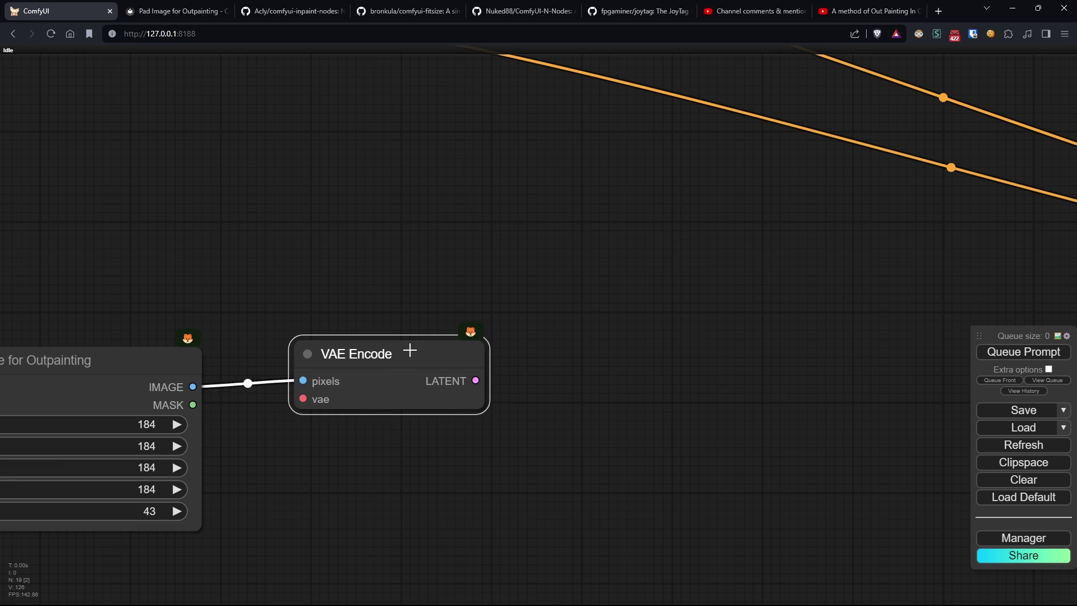
Add a Set Latent Noise Mask node to the right of VAE Encode.
double_click(668, 359)
type("setla")
key("Down")
key("Down")
key("Return")
Connect Load Checkpoint's VAE output to the vae input of VAE Encode.
scroll(668, 360, "down", 3)
left_click_drag(279, 301, 624, 186)
scroll(623, 186, "down", 3)
left_click_drag(496, 194, 563, 199)
left_click_drag(4, 423, 778, 253)
left_click_drag(793, 295, 441, 376)
scroll(561, 375, "up", 5)
left_click_drag(585, 377, 459, 389)
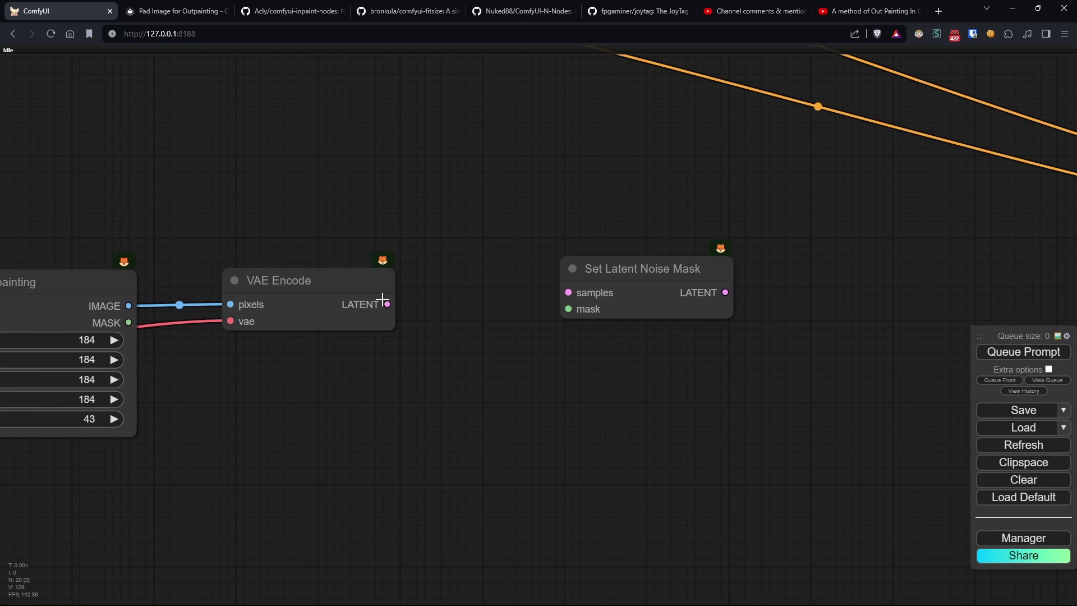
Connect VAE Encode's LATENT and the padding node's MASK to the samples and mask inputs of Set Latent Noise Mask.
left_click_drag(387, 305, 568, 292)
left_click_drag(130, 322, 569, 309)
left_click_drag(539, 360, 452, 374)
left_click_drag(539, 290, 721, 288)
left_click_drag(543, 383, 379, 370)
On the first KSampler, set sampler_name to dpmpp_2m_sde, scheduler to simple and denoise to 0.74.
scroll(387, 377, "down", 3)
left_click_drag(437, 402, 258, 435)
scroll(303, 433, "down", 3)
left_click_drag(382, 425, 73, 424)
left_click_drag(33, 358, 147, 351)
left_click_drag(361, 187, 328, 389)
scroll(535, 282, "up", 4)
scroll(483, 303, "up", 2)
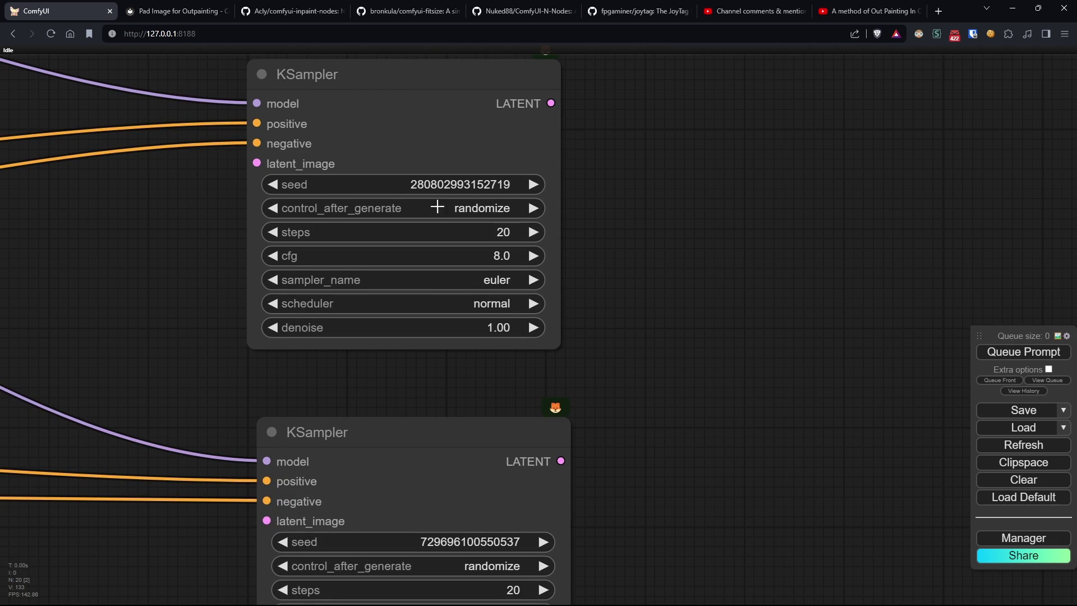
left_click(493, 280)
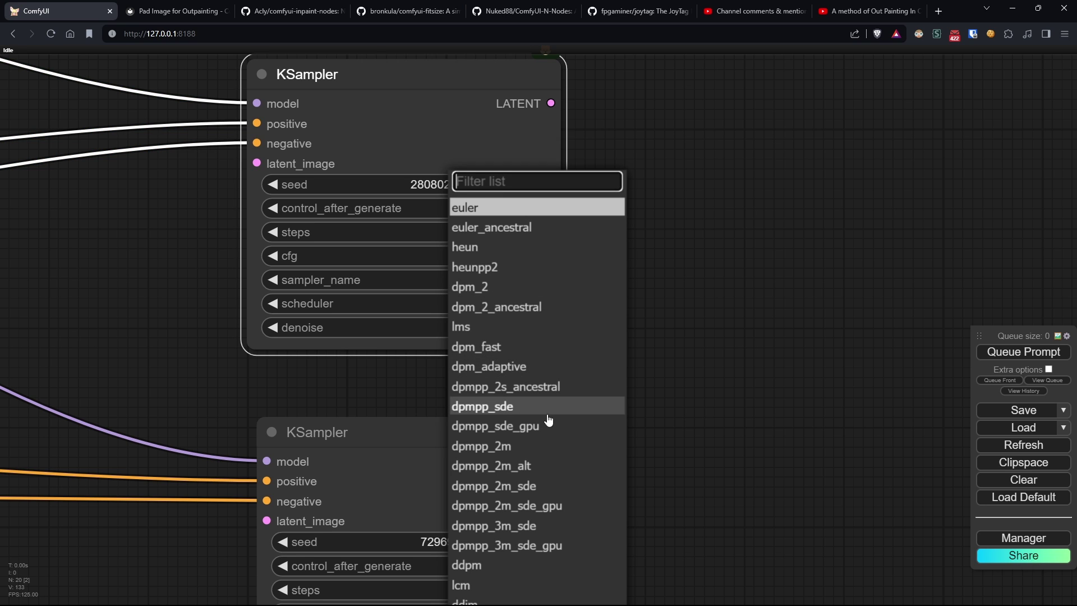
left_click(547, 486)
left_click(496, 303)
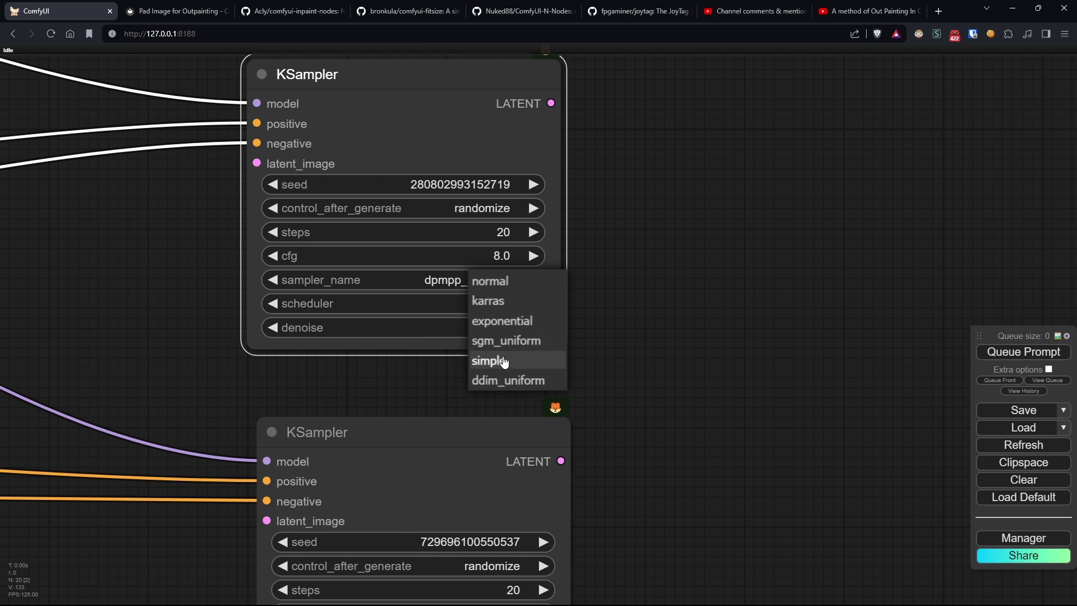
left_click(503, 361)
left_click(499, 326)
type("0.74")
key("Return")
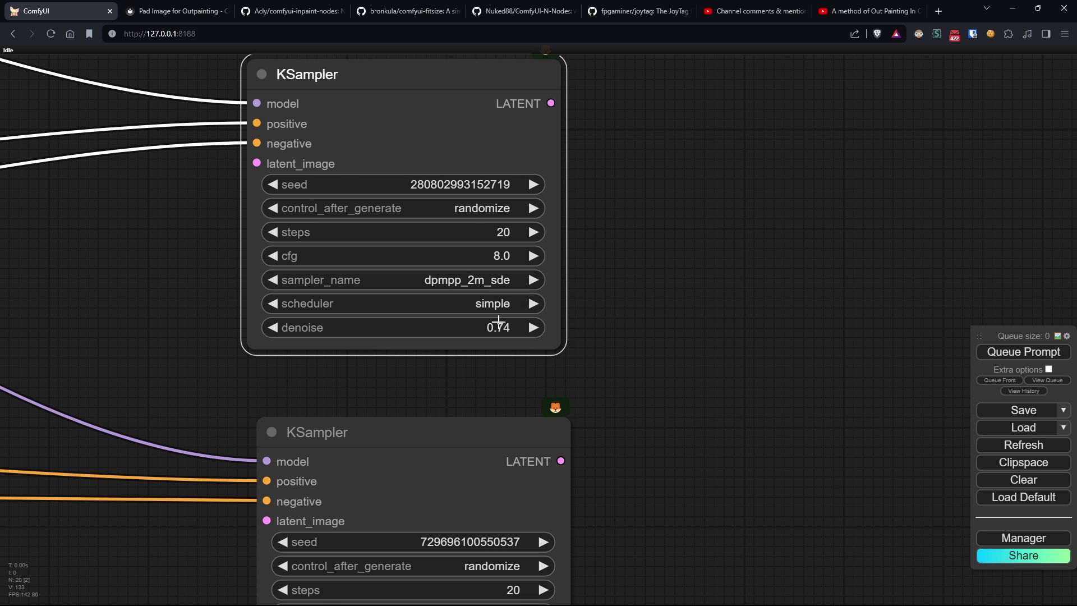
Connect Set Latent Noise Mask's LATENT output to the first KSampler's latent_image input.
scroll(654, 334, "down", 4)
left_click_drag(685, 337, 995, 127)
scroll(691, 319, "down", 2)
left_click_drag(388, 463, 694, 63)
left_click_drag(606, 135, 293, 357)
Attach a VAE Decode node to the first KSampler's LATENT output and a Preview Image node to the decoder's IMAGE output.
scroll(609, 259, "up", 4)
left_click_drag(504, 252, 573, 251)
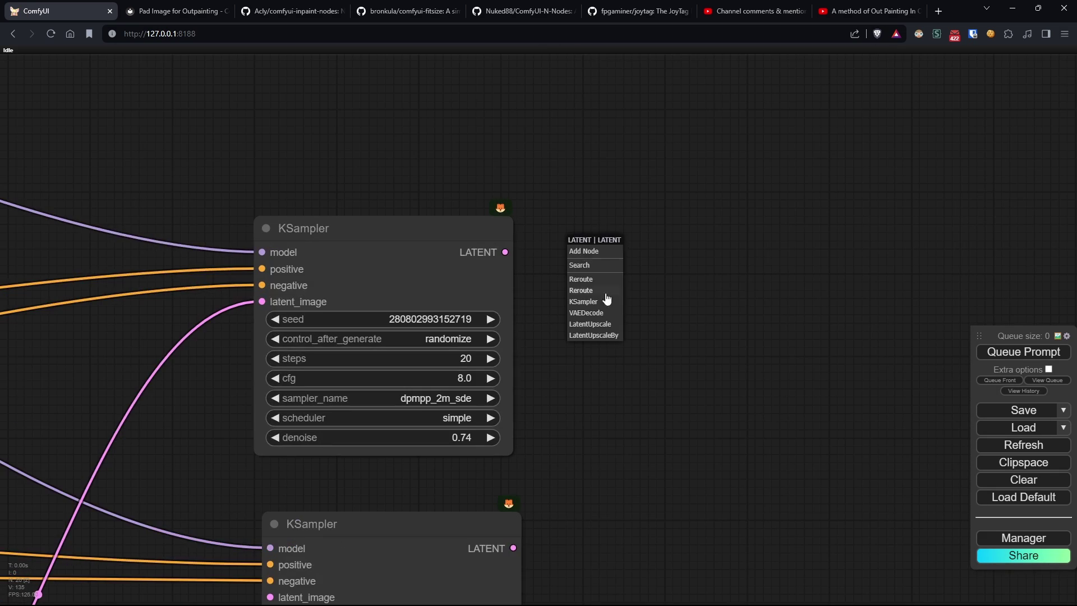
left_click(599, 313)
left_click(736, 261)
left_click_drag(786, 257, 507, 271)
left_click_drag(459, 277, 587, 204)
left_click(596, 288)
Route Load Checkpoint's VAE output through reroute nodes above the graph to the vae input of VAE Decode.
scroll(603, 288, "down", 6)
left_click_drag(427, 383, 902, 173)
scroll(438, 312, "down", 4)
left_click_drag(174, 365, 564, 426)
left_click_drag(86, 531, 307, 541)
left_click_drag(262, 579, 373, 56)
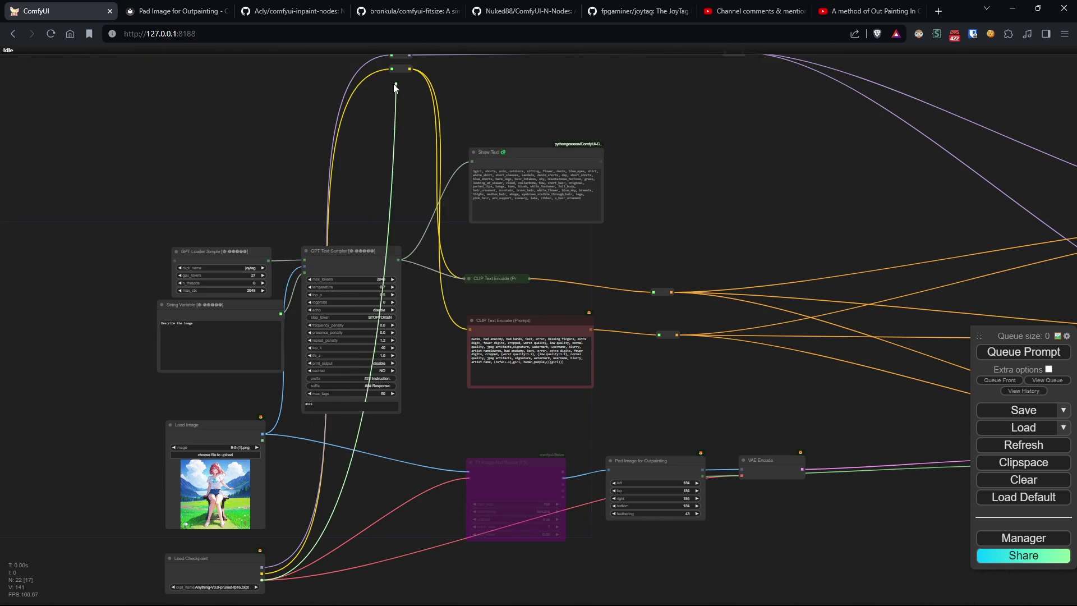
left_click(387, 109)
left_click_drag(403, 107, 302, 383)
left_click_drag(307, 312, 920, 309)
left_click_drag(920, 359, 112, 314)
left_click_drag(394, 258, 425, 455)
scroll(487, 407, "up", 4)
left_click_drag(592, 422, 594, 454)
scroll(594, 454, "up", 2)
left_click_drag(415, 346, 416, 181)
Set the first KSampler's control_after_generate to increment.
left_click(281, 364)
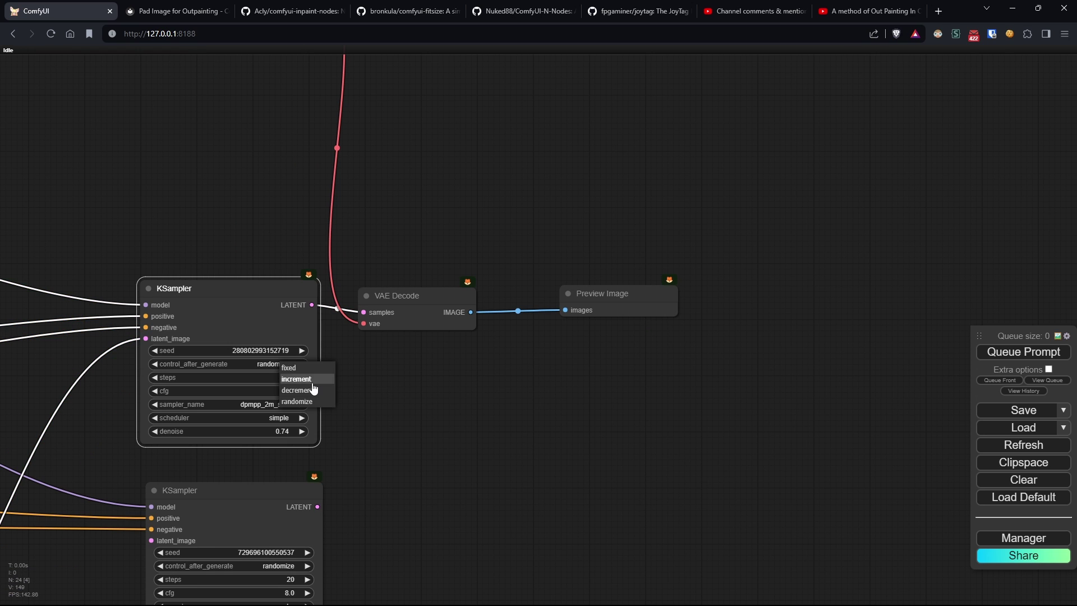
left_click(295, 376)
left_click_drag(353, 432, 293, 581)
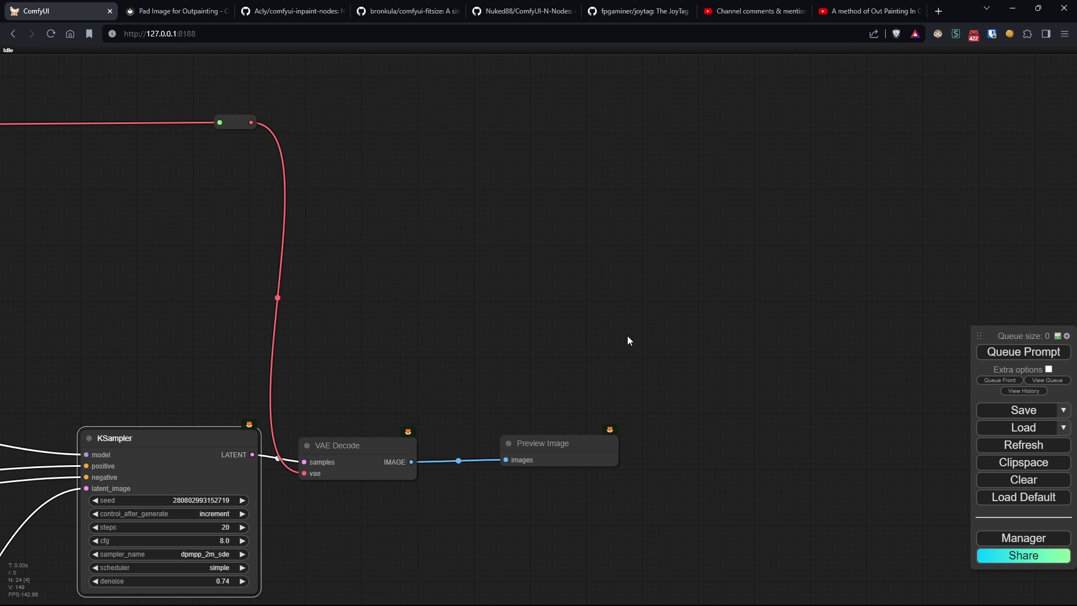
Add an ImageCompositeMasked node and connect the padding node's IMAGE and MASK to its destination and mask inputs.
double_click(634, 274)
type("imageco")
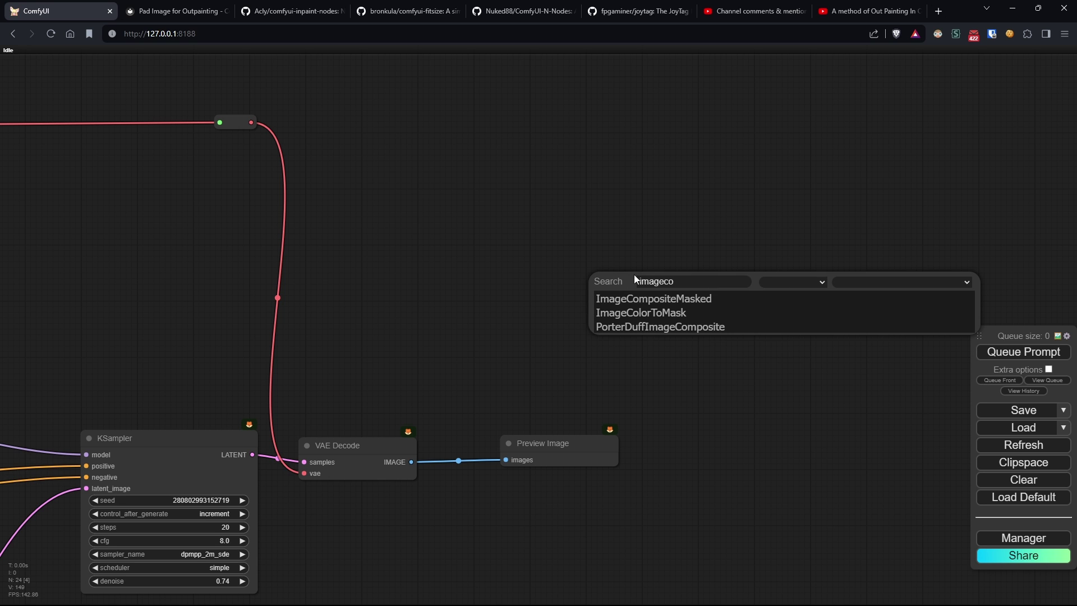
key("Return")
scroll(448, 291, "down", 5)
left_click_drag(177, 286, 594, 99)
left_click_drag(1008, 96, 191, 410)
left_click_drag(73, 428, 185, 324)
scroll(179, 331, "up", 3)
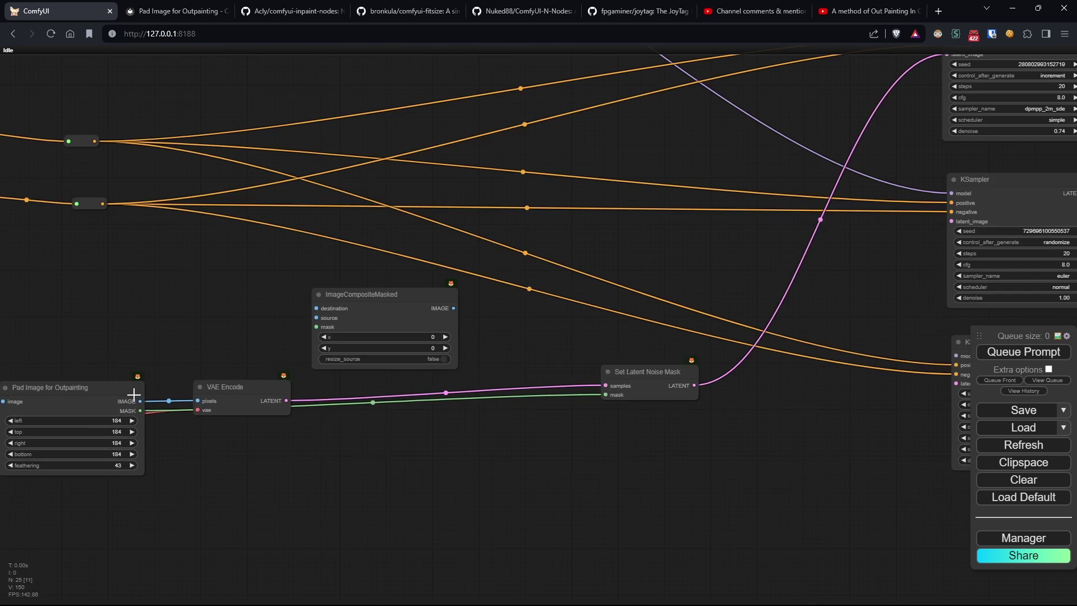
left_click_drag(141, 402, 149, 400)
left_click_drag(313, 309, 315, 308)
left_click_drag(140, 417, 316, 327)
Move ImageCompositeMasked past the first sampler's VAE Decode and connect the decoder's IMAGE to its source input.
left_click_drag(474, 322, 187, 390)
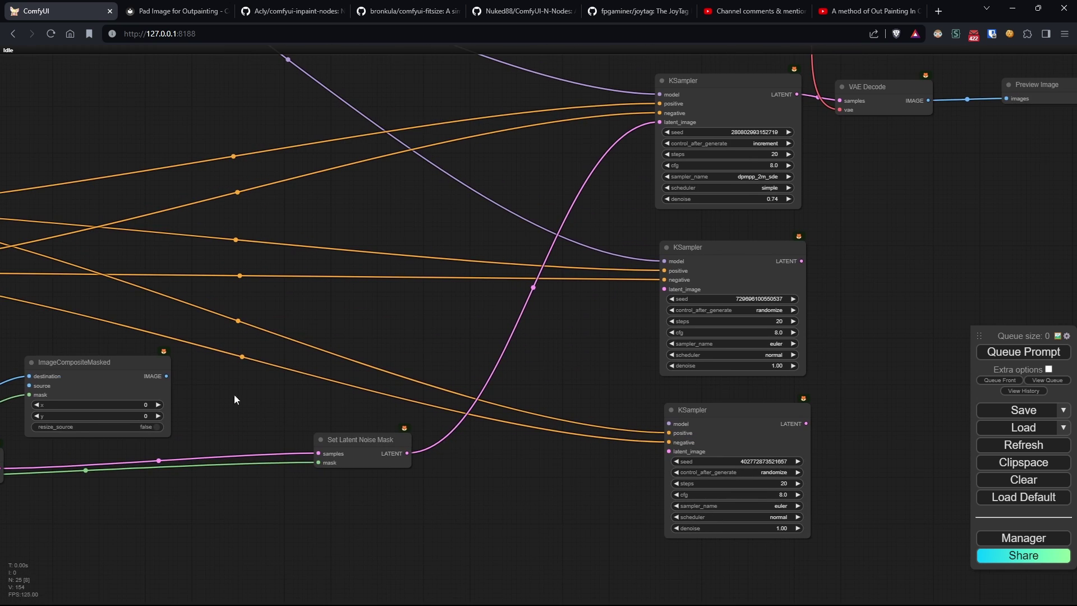
left_click_drag(110, 363, 667, 145)
left_click_drag(309, 212, 563, 167)
Attach a Preview Image node to ImageCompositeMasked's IMAGE output and place it just below that node.
left_click_drag(700, 159, 742, 225)
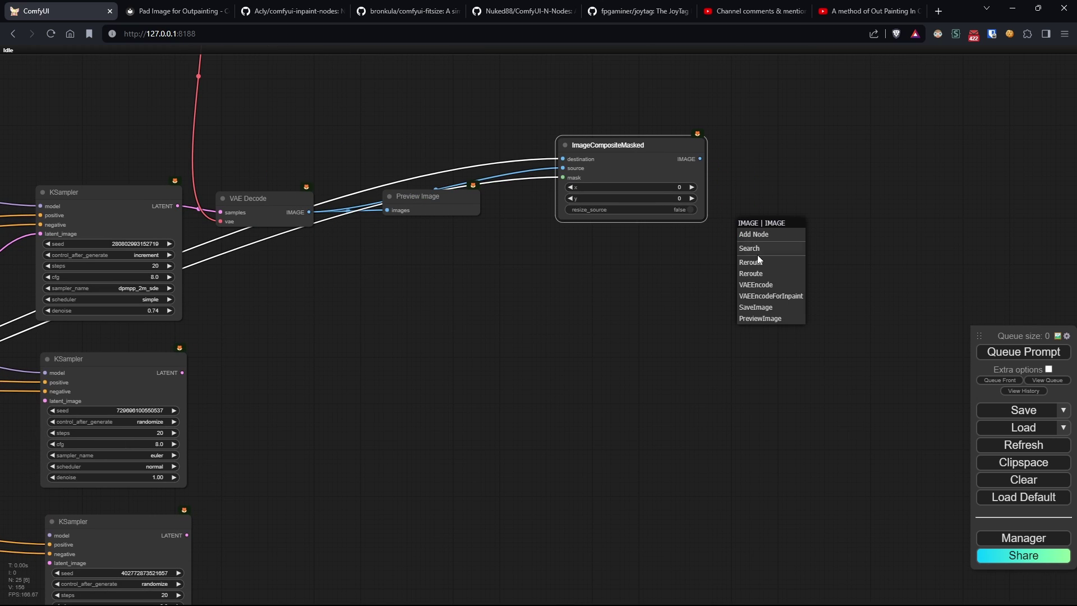
left_click(761, 319)
left_click_drag(630, 163, 601, 87)
left_click_drag(765, 223, 552, 190)
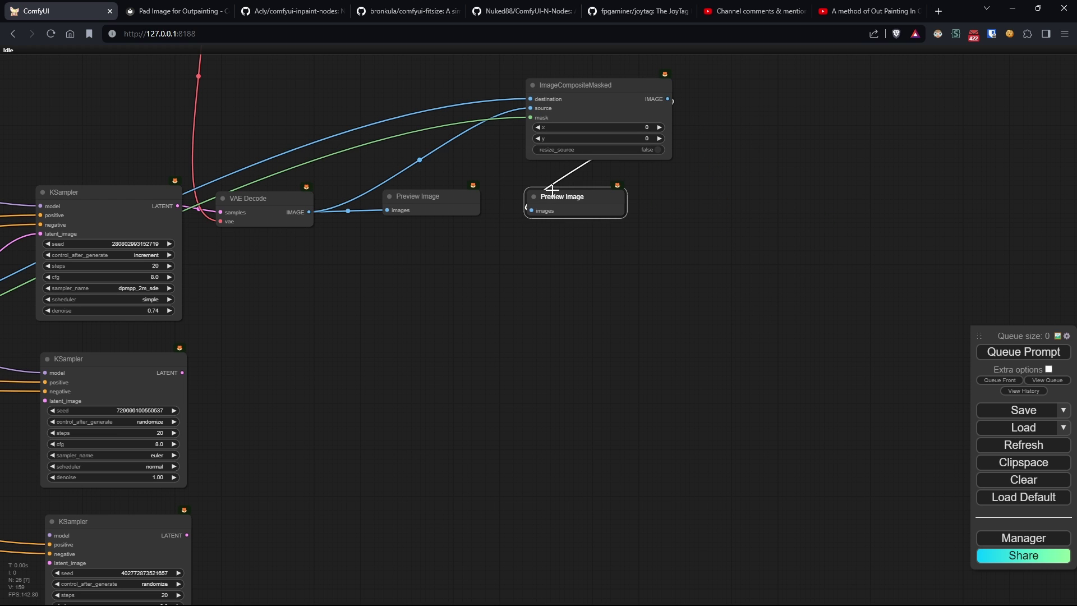
Add a Fill Masked Area node and a Blur Masked Area node side by side below VAE Encode.
left_click_drag(431, 247, 569, 189)
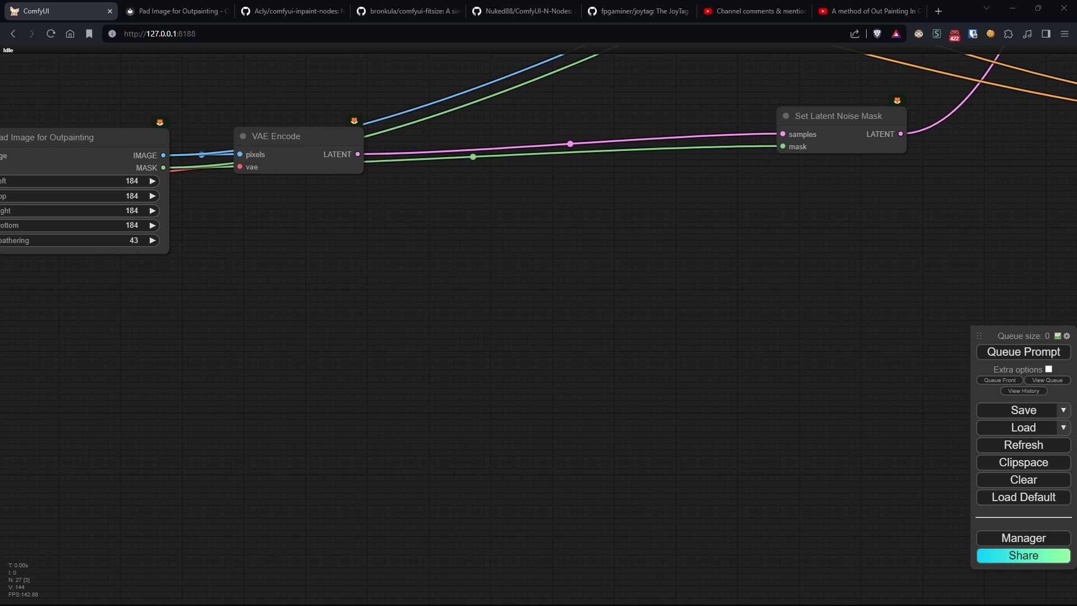
double_click(318, 254)
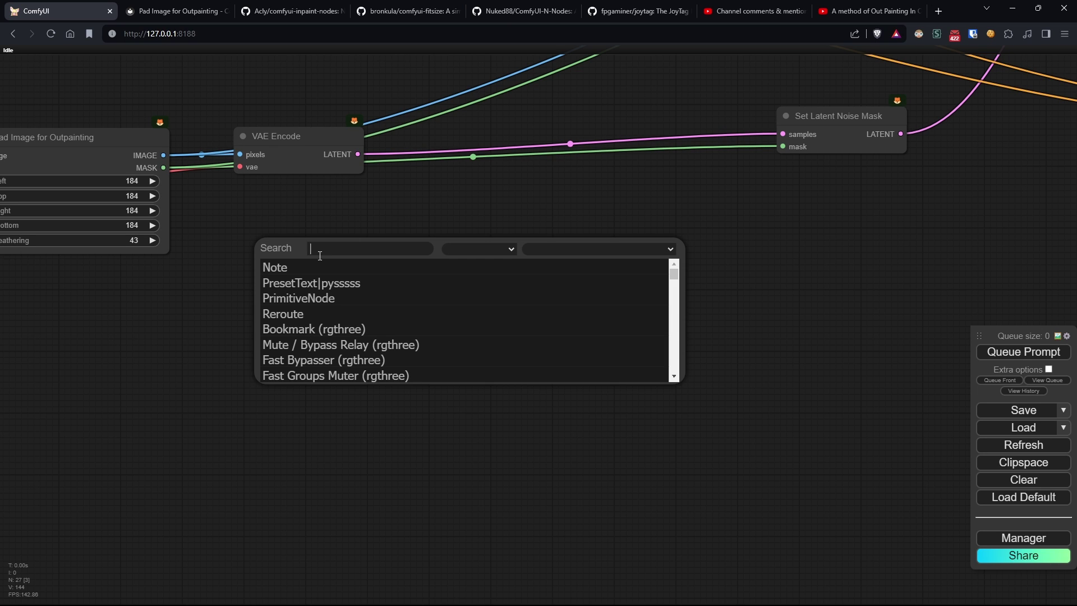
type("fill mask")
key("Return")
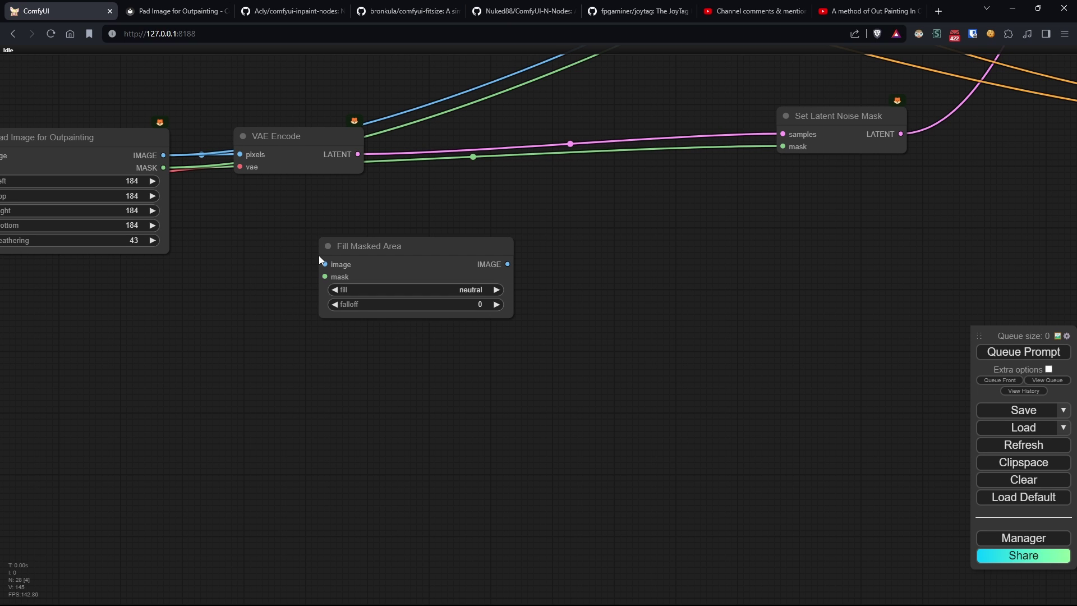
double_click(603, 268)
type("blur")
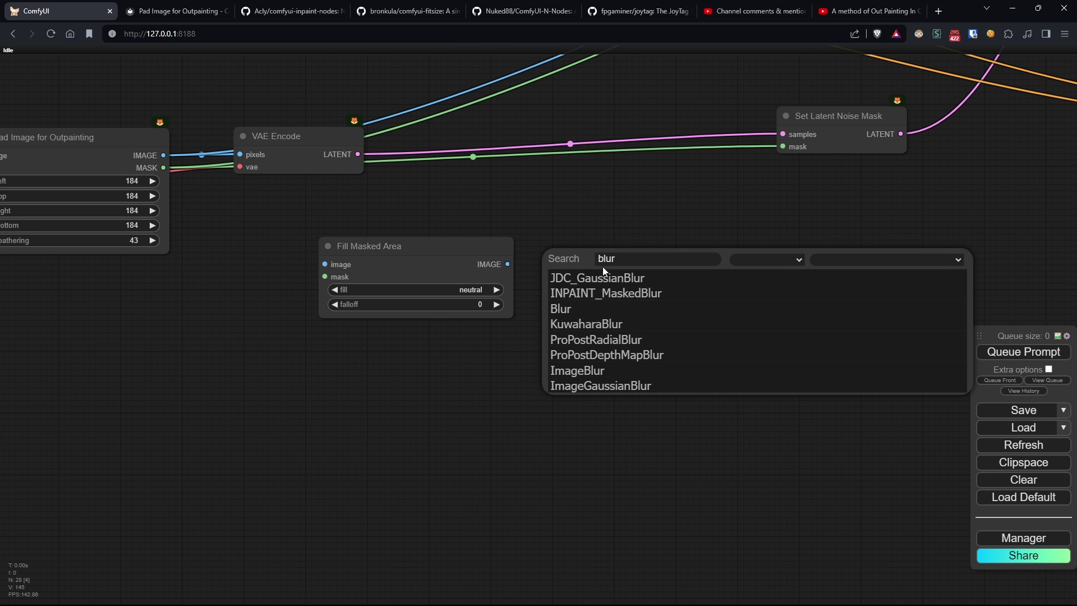
key("Down")
key("Return")
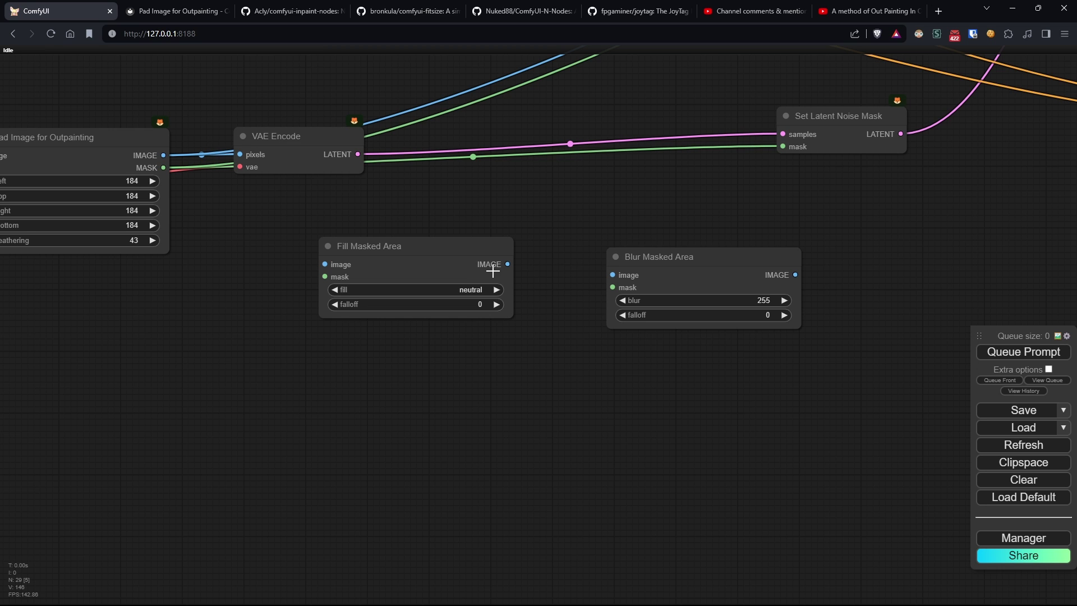
Attach a Preview Image node to the IMAGE outputs of both Fill Masked Area and Blur Masked Area.
left_click_drag(507, 264, 521, 384)
left_click(540, 466)
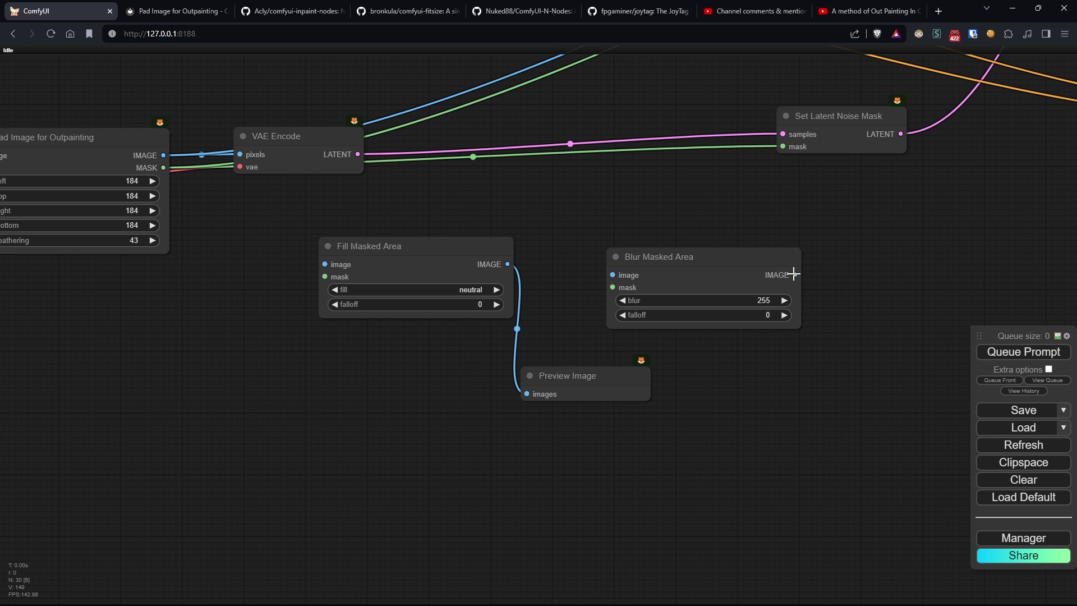
left_click_drag(793, 274, 729, 385)
left_click(746, 468)
left_click_drag(666, 263, 661, 248)
Connect the padding node's IMAGE and MASK to Fill Masked Area and set its fill to navier-stokes.
left_click_drag(160, 159, 318, 264)
left_click_drag(166, 170, 325, 277)
left_click_drag(421, 359, 313, 355)
scroll(341, 308, "up", 2)
left_click(362, 263)
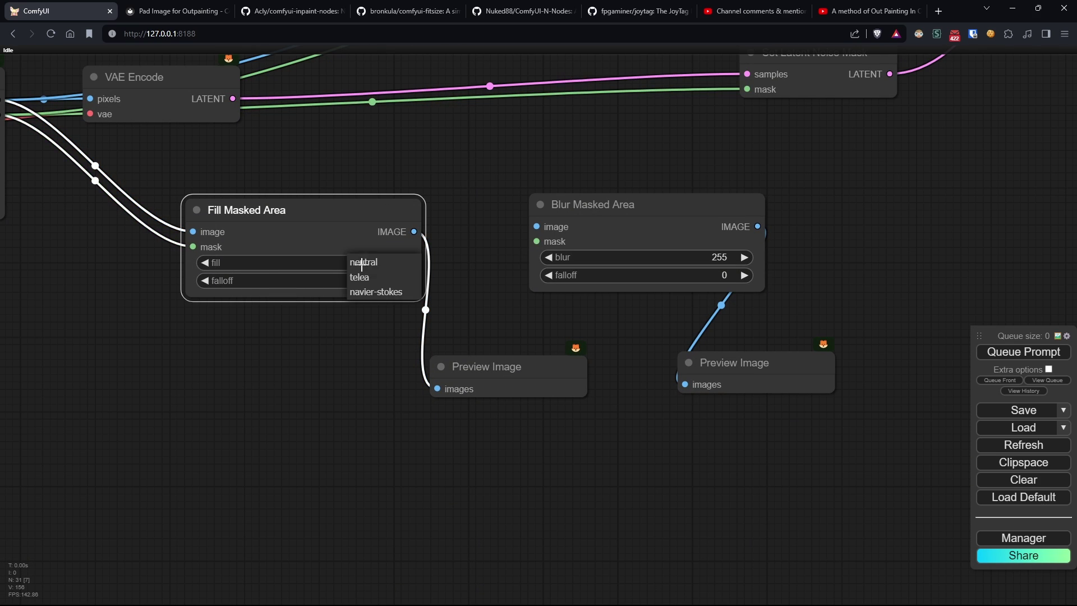
left_click(387, 291)
Move Fill Masked Area up slightly and place its Preview Image below it.
left_click_drag(371, 338, 231, 351)
scroll(231, 351, "down", 1)
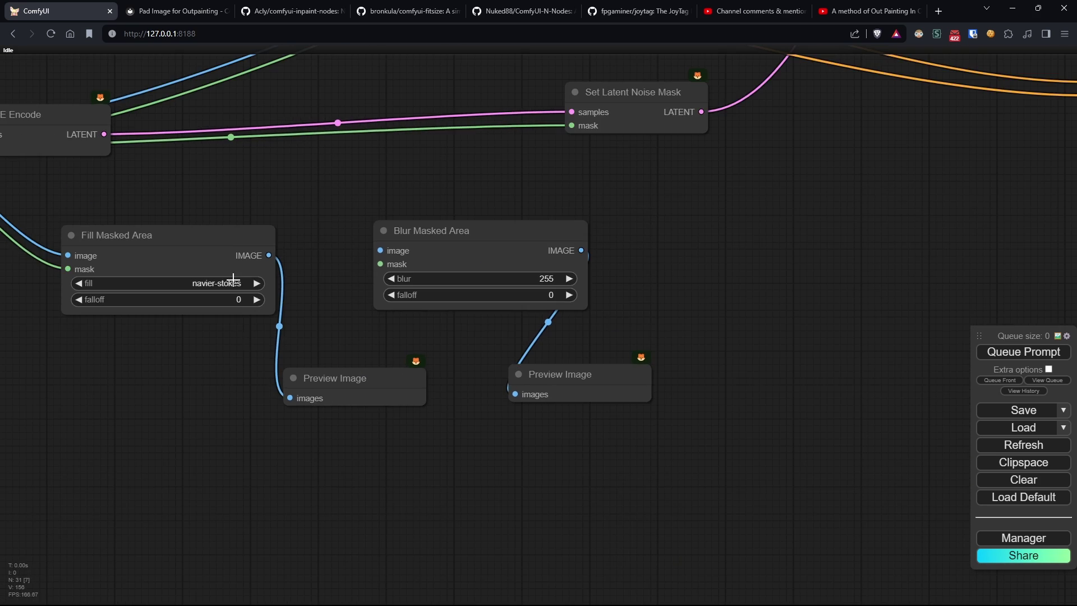
left_click_drag(226, 269, 227, 249)
left_click_drag(331, 372, 89, 332)
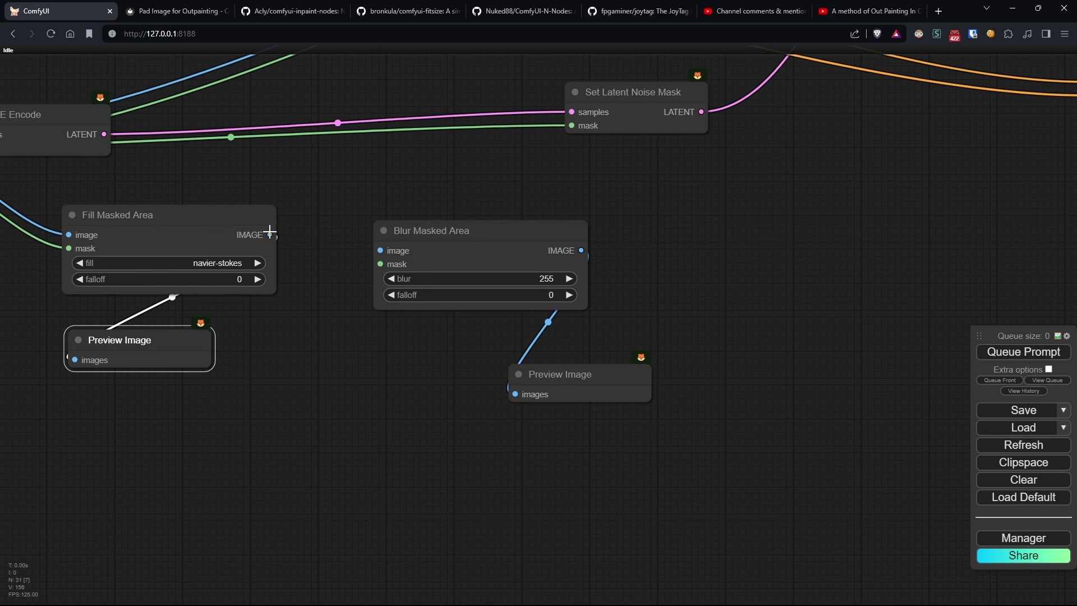
Feed Blur Masked Area with Fill Masked Area's IMAGE and the padding node's MASK, and place its preview beneath it.
left_click_drag(270, 235, 387, 212)
left_click_drag(315, 311, 558, 336)
left_click_drag(133, 176, 597, 273)
left_click_drag(576, 339, 238, 286)
left_click_drag(481, 342, 350, 287)
Set Blur Masked Area's blur to 61 and shift the Fill Masked Area preview directly under its node.
left_click(447, 235)
left_click(408, 235)
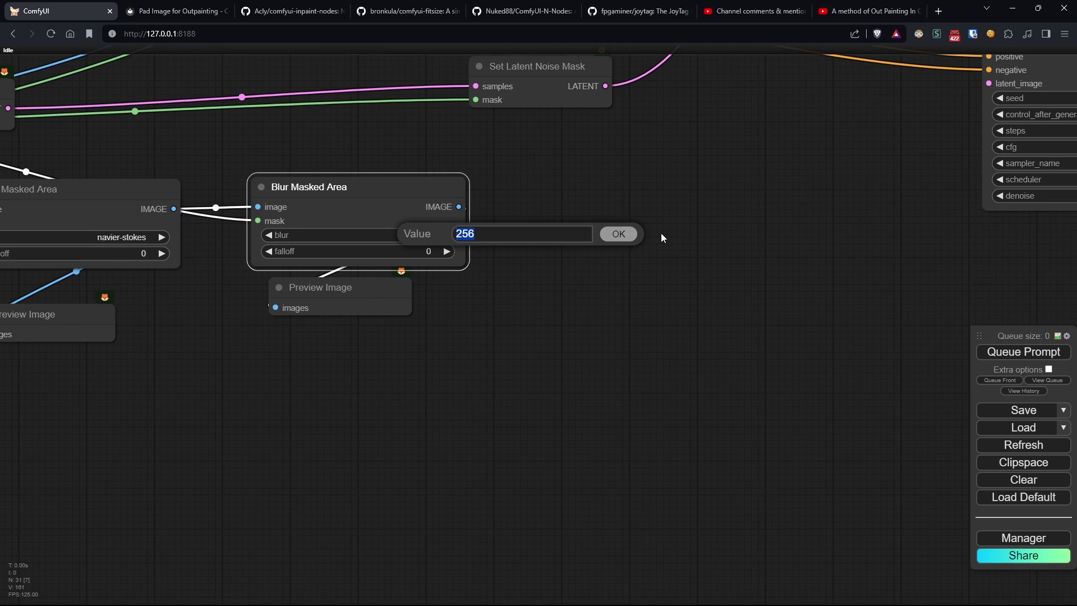
type("61")
key("Return")
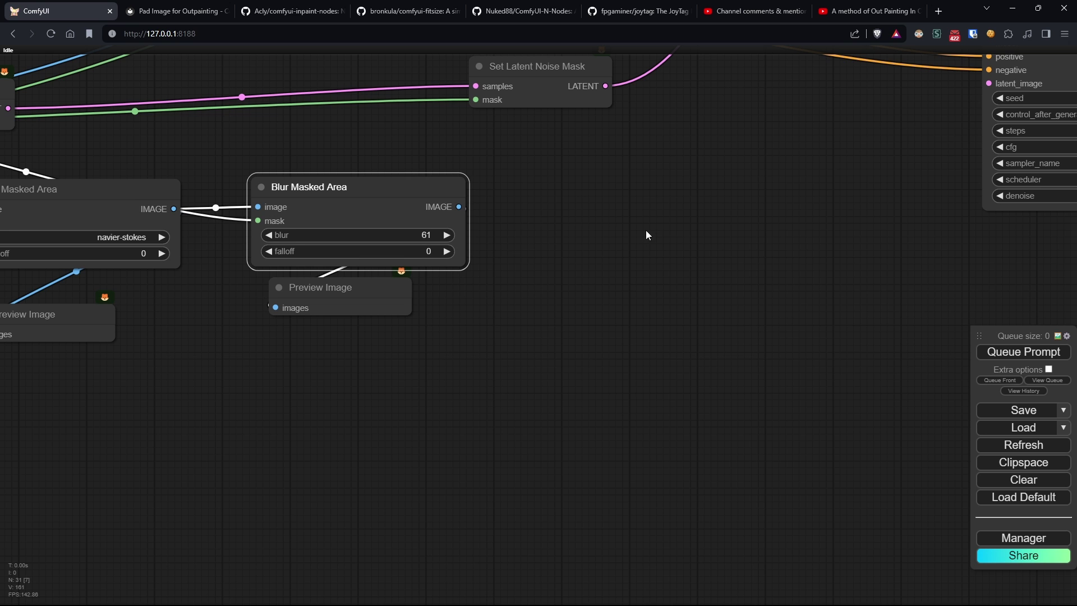
left_click_drag(520, 301, 594, 325)
left_click_drag(127, 356, 178, 321)
Attach a VAE Encode node to Blur Masked Area's IMAGE output.
scroll(258, 271, "up", 2)
left_click_drag(281, 281, 167, 301)
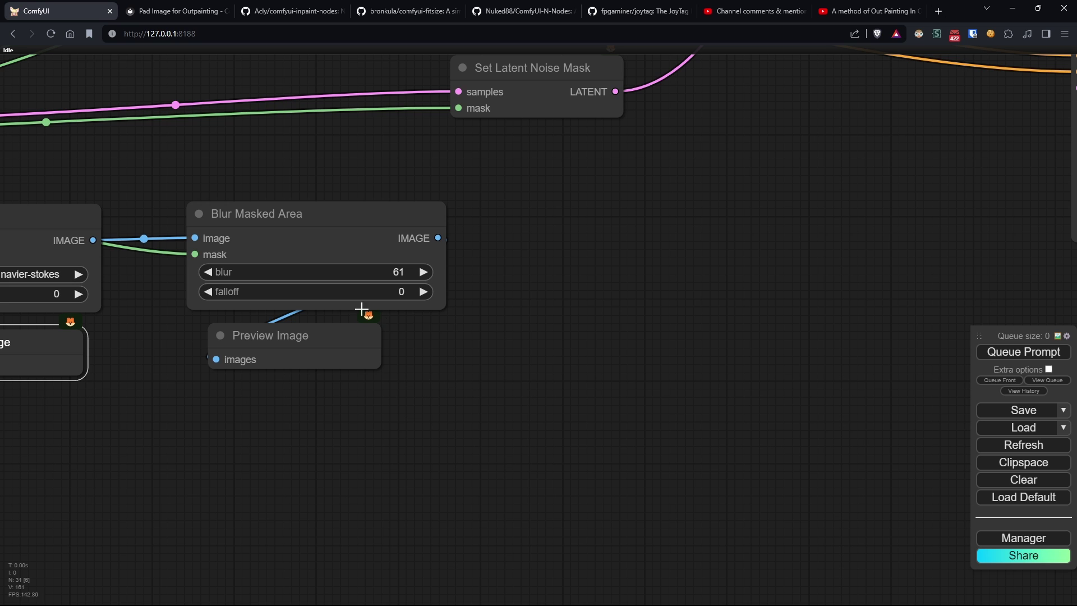
left_click_drag(551, 325, 659, 329)
left_click_drag(820, 312, 500, 321)
scroll(393, 325, "down", 2)
left_click_drag(414, 309, 702, 311)
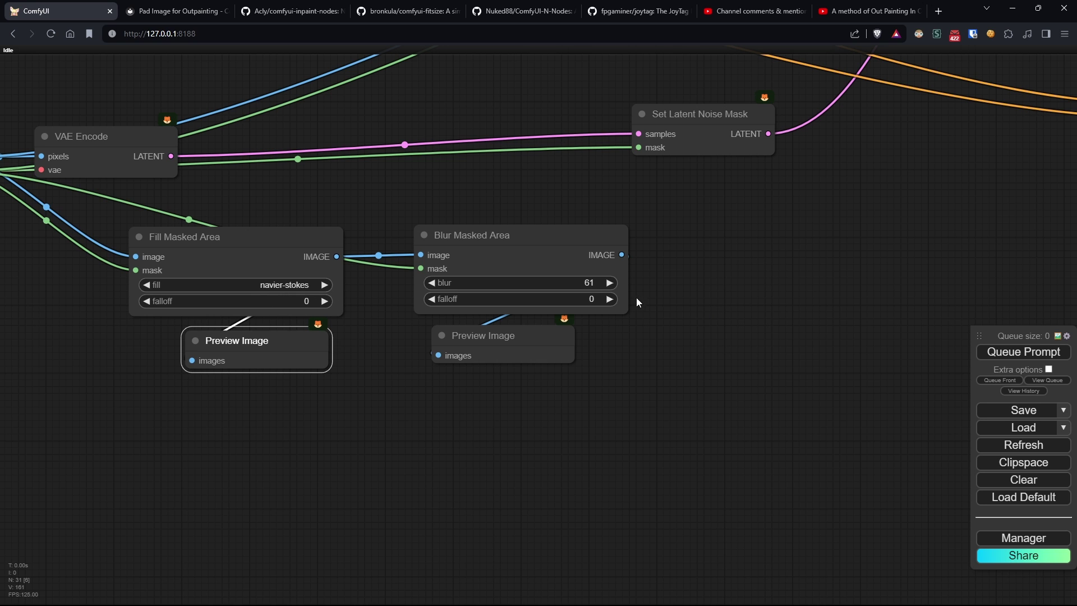
left_click_drag(698, 279, 648, 278)
left_click(673, 353)
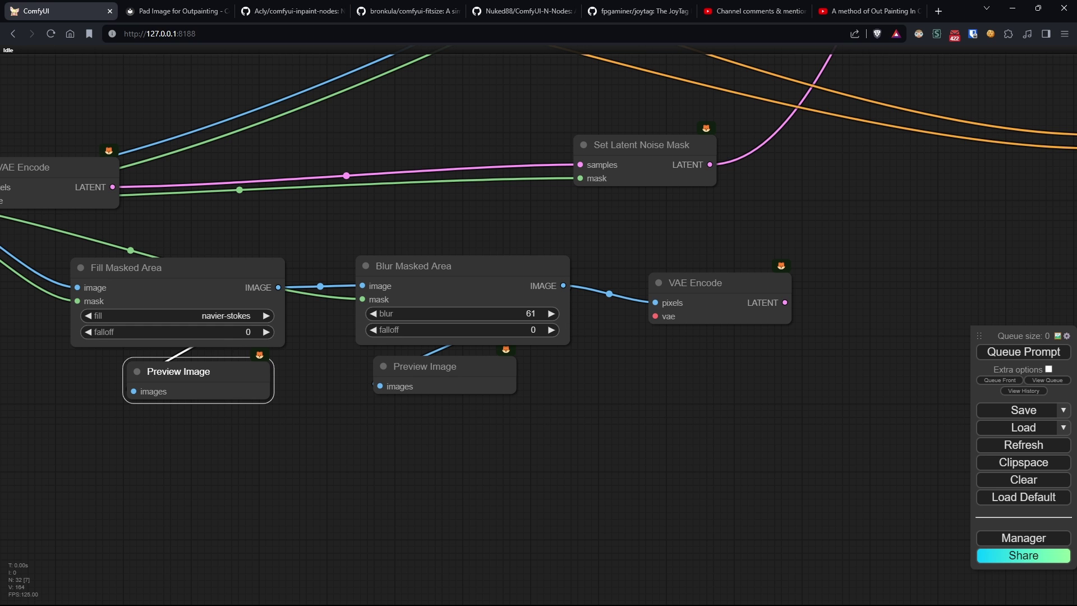
Paste a second Set Latent Noise Mask and connect the new VAE Encode's LATENT and the padding node's MASK to it.
key("ctrl+v")
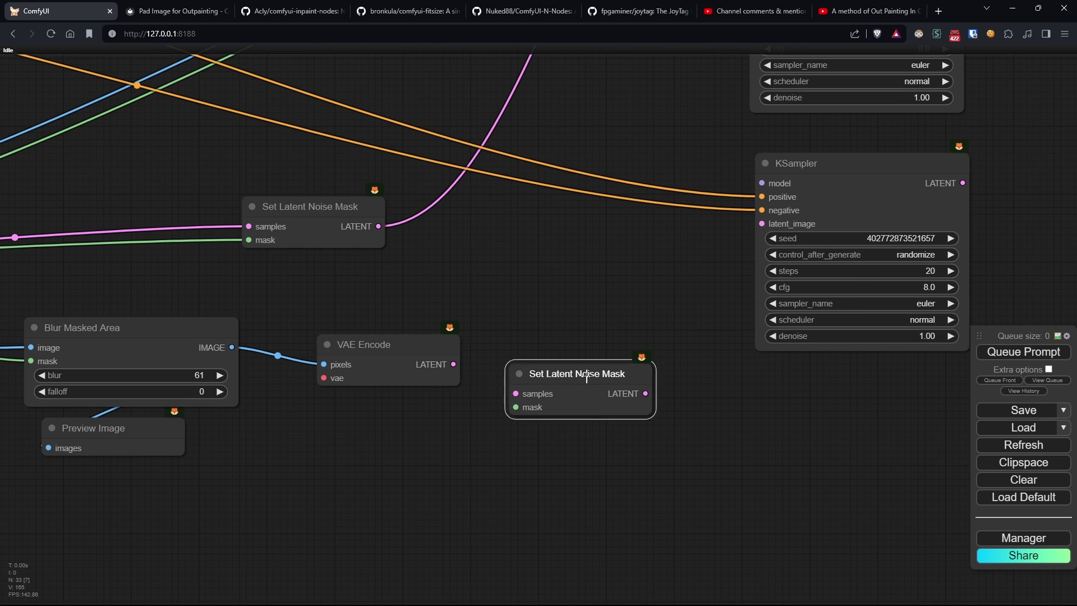
left_click_drag(584, 378, 589, 385)
left_click_drag(456, 364, 522, 398)
left_click_drag(456, 283, 813, 287)
scroll(812, 288, "down", 1)
left_click_drag(7, 270, 875, 406)
Connect the VAE reroute to the vae input of the second VAE Encode.
left_click_drag(582, 284, 567, 416)
scroll(568, 418, "down", 10)
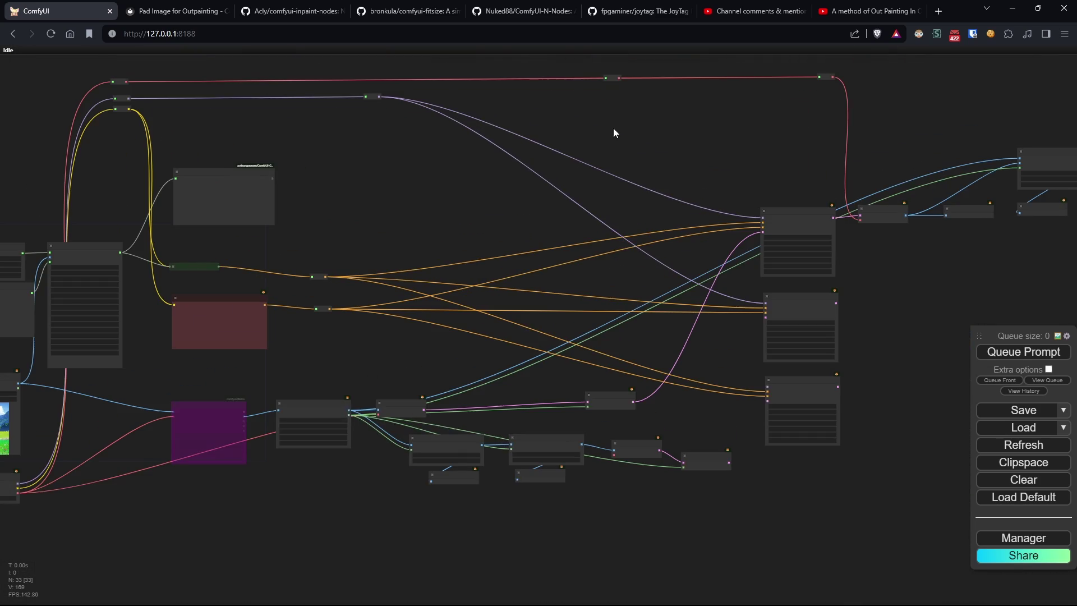
left_click_drag(619, 78, 615, 455)
Connect the second Set Latent Noise Mask's LATENT output to the second KSampler's latent_image input.
scroll(715, 432, "up", 3)
left_click_drag(716, 432, 349, 410)
scroll(349, 410, "up", 5)
left_click_drag(338, 465, 463, 167)
Attach a VAE Decode to the second KSampler's LATENT output and connect the VAE reroute to its vae input.
scroll(696, 171, "up", 2)
left_click_drag(695, 171, 416, 442)
left_click_drag(318, 400, 401, 381)
left_click(433, 447)
scroll(434, 447, "down", 3)
left_click_drag(433, 448, 508, 554)
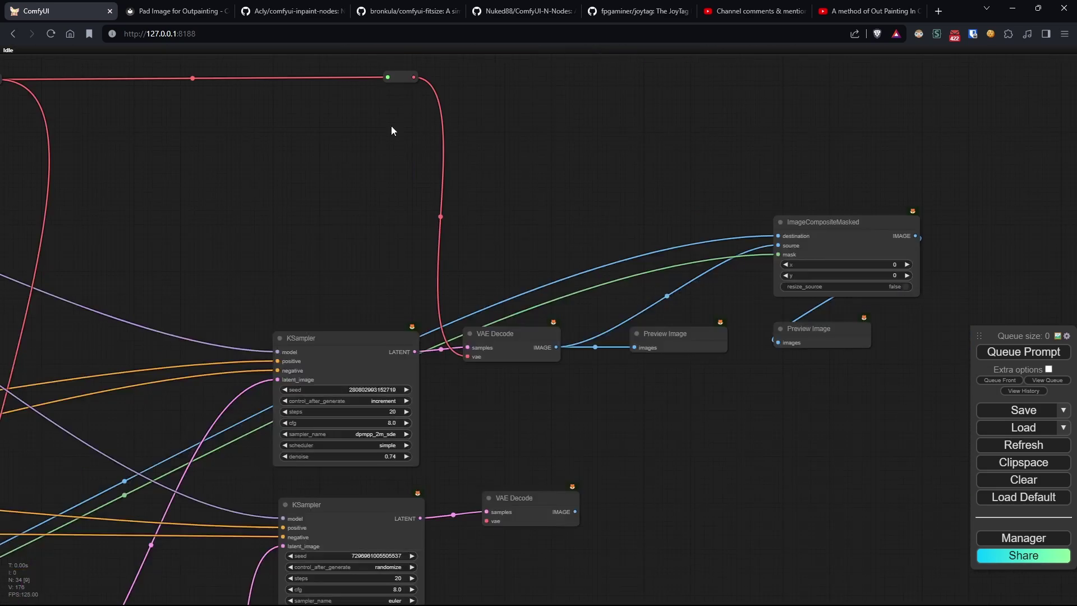
left_click_drag(413, 78, 484, 521)
Attach a Preview Image node to the second VAE Decode's IMAGE output.
scroll(599, 495, "up", 6)
left_click_drag(599, 496, 270, 374)
left_click_drag(228, 404, 321, 386)
left_click(357, 481)
Add a second ImageCompositeMasked fed by the padding node's IMAGE and MASK, with the second VAE Decode's IMAGE as source.
scroll(651, 416, "down", 4)
left_click_drag(652, 416, 548, 482)
mouse_move(608, 139)
left_mouse_down()
mouse_move(606, 384)
mouse_move(597, 124)
left_mouse_up()
mouse_move(599, 110)
left_mouse_down()
mouse_move(580, 457)
mouse_move(885, 162)
left_mouse_up()
mouse_move(866, 191)
left_mouse_down()
mouse_move(128, 312)
mouse_move(868, 121)
left_mouse_up()
mouse_move(850, 138)
left_mouse_down()
mouse_move(697, 315)
mouse_move(710, 309)
left_mouse_up()
mouse_move(253, 383)
left_mouse_down()
mouse_move(713, 334)
mouse_move(708, 361)
left_mouse_up()
left_click_drag(764, 302, 1038, 114)
left_click_drag(1010, 102, 711, 338)
left_click_drag(420, 425, 666, 364)
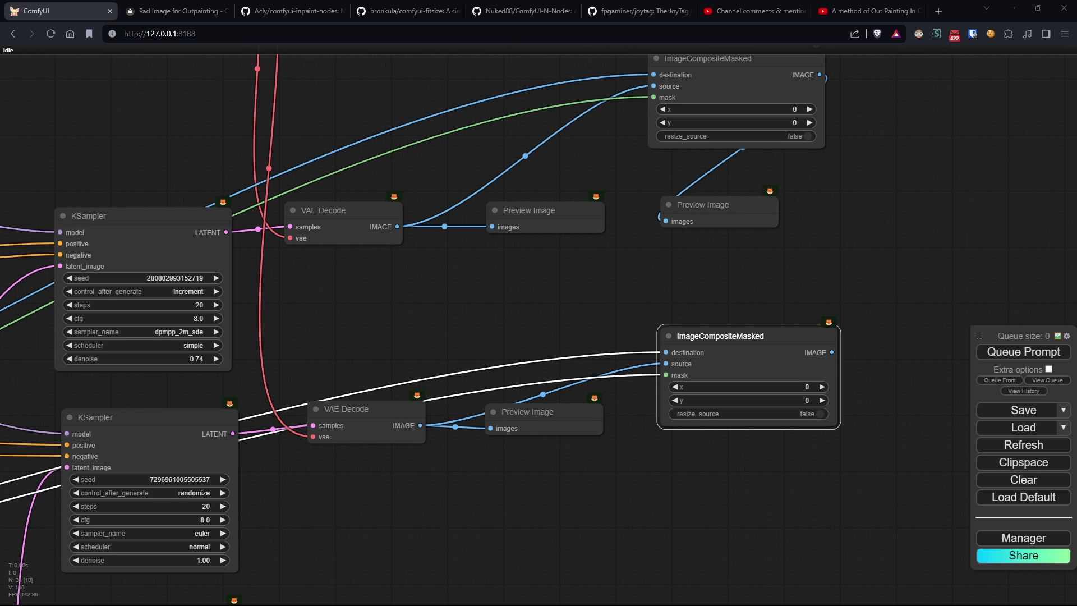
scroll(306, 524, "up", 5)
left_click_drag(306, 525, 588, 363)
left_click(384, 311)
left_click(390, 319)
left_click_drag(513, 247, 563, 435)
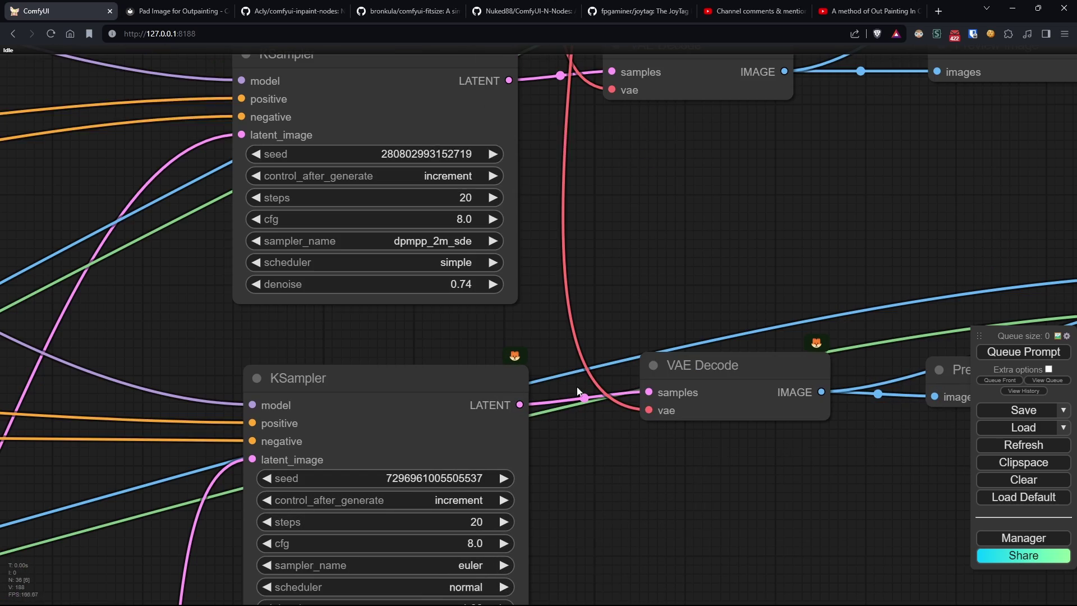
left_click(435, 153)
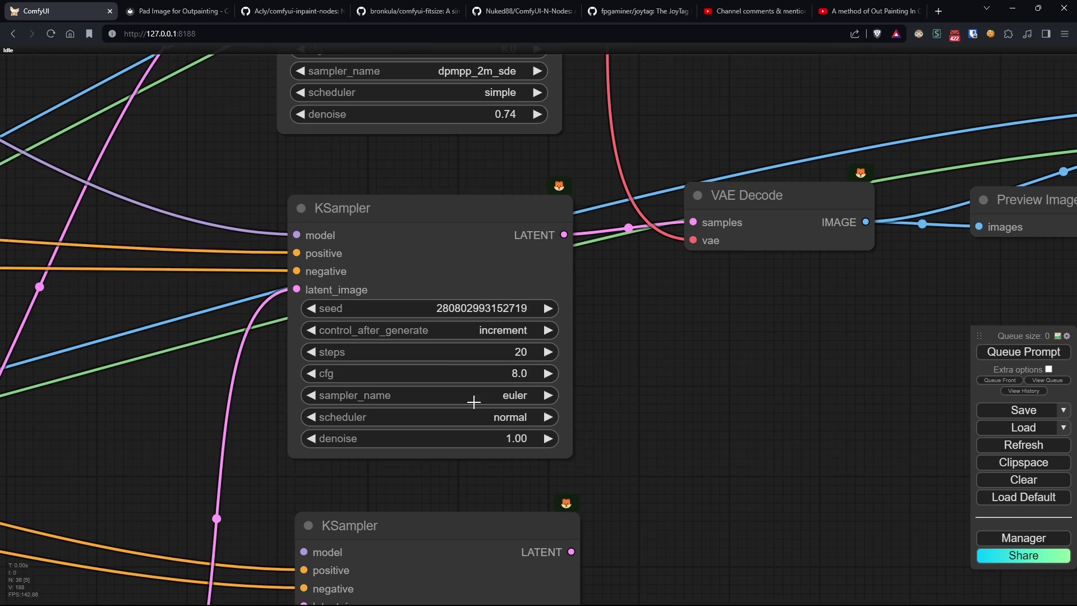
On the second KSampler, set sampler_name to dpmpp_2m_sde, scheduler to simple and denoise to 0.74.
left_click(477, 395)
left_click(561, 544)
left_click(455, 438)
type("0.74")
key("Return")
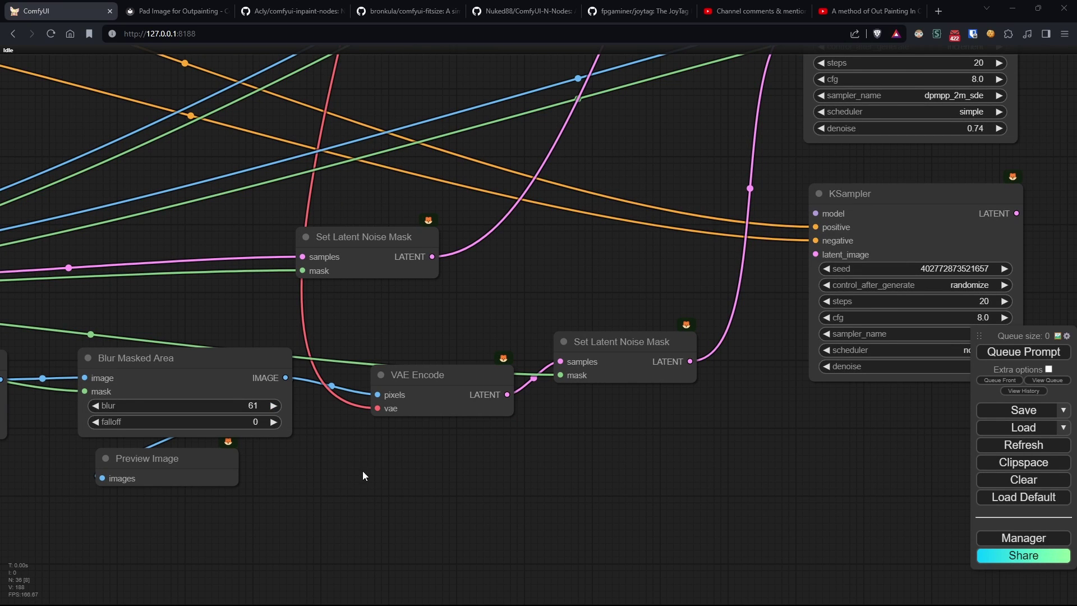
left_click_drag(362, 471, 801, 345)
left_click_drag(591, 418, 585, 356)
scroll(368, 469, "down", 3)
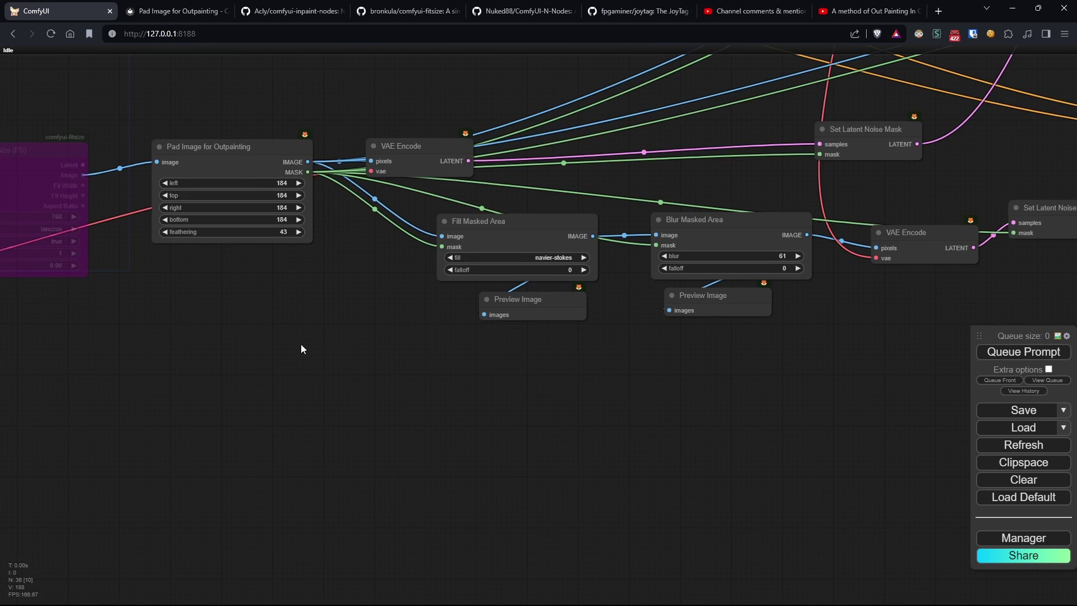
left_click_drag(312, 366, 415, 422)
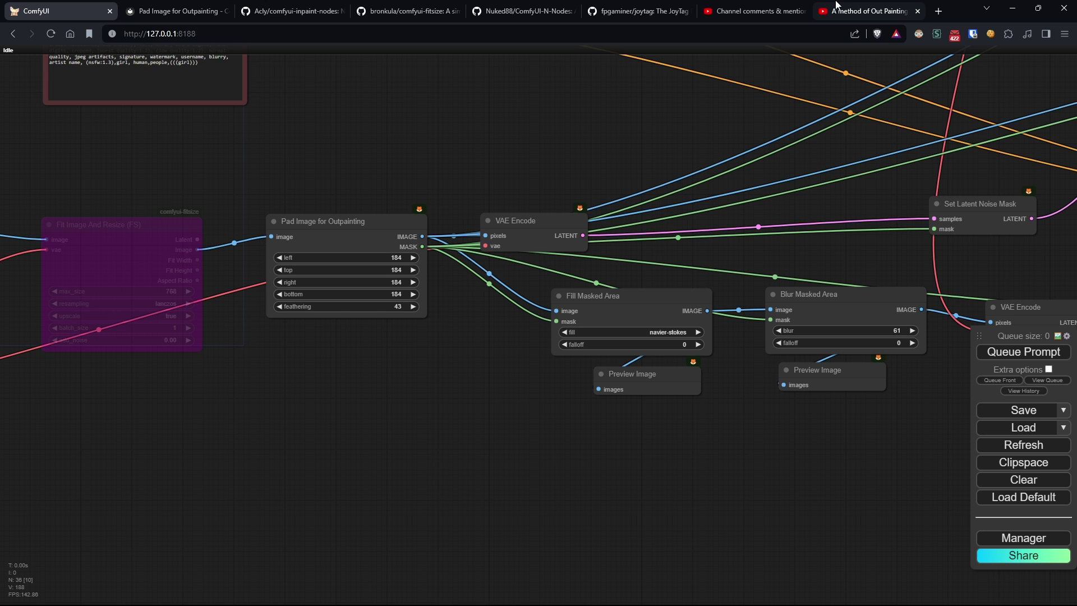
Switch to the YouTube video "A method of Out Painting In ComfyUI" and skip to 0:15 to view its node graph.
left_click(866, 6)
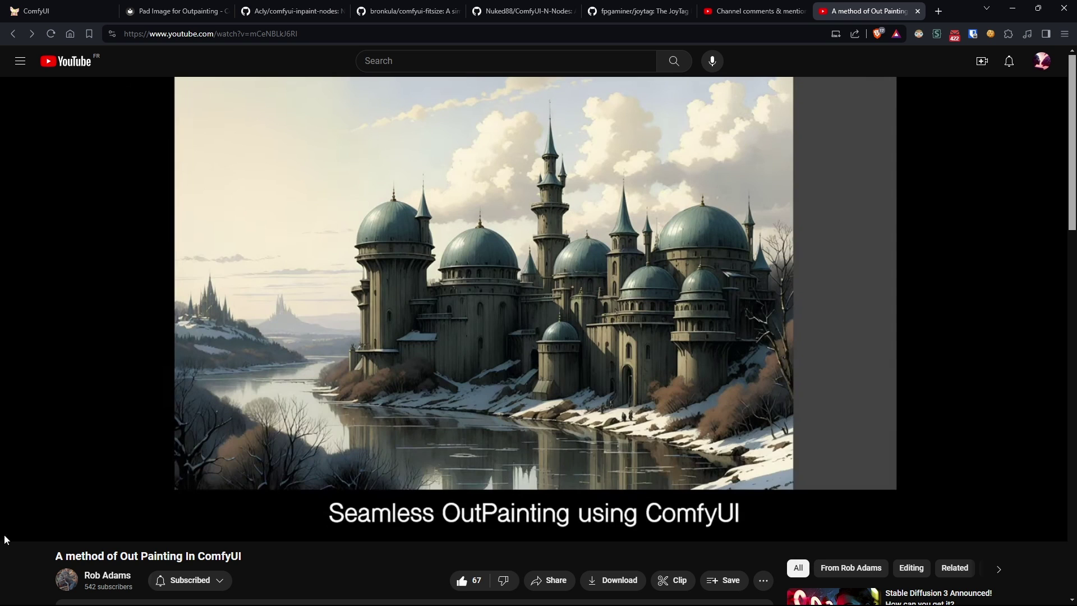
left_click_drag(16, 513, 20, 514)
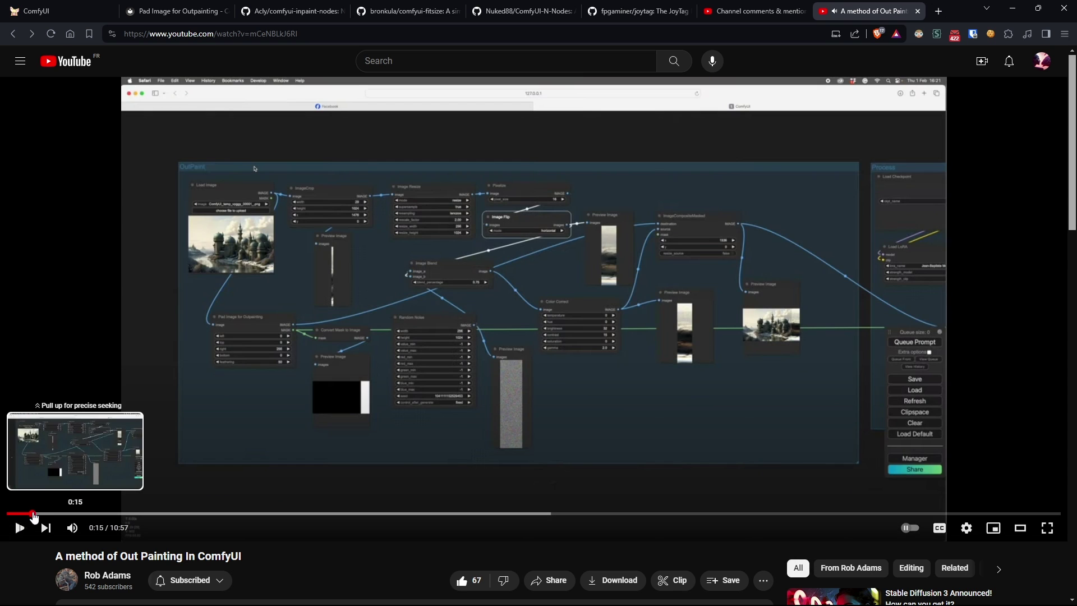
left_click(34, 515)
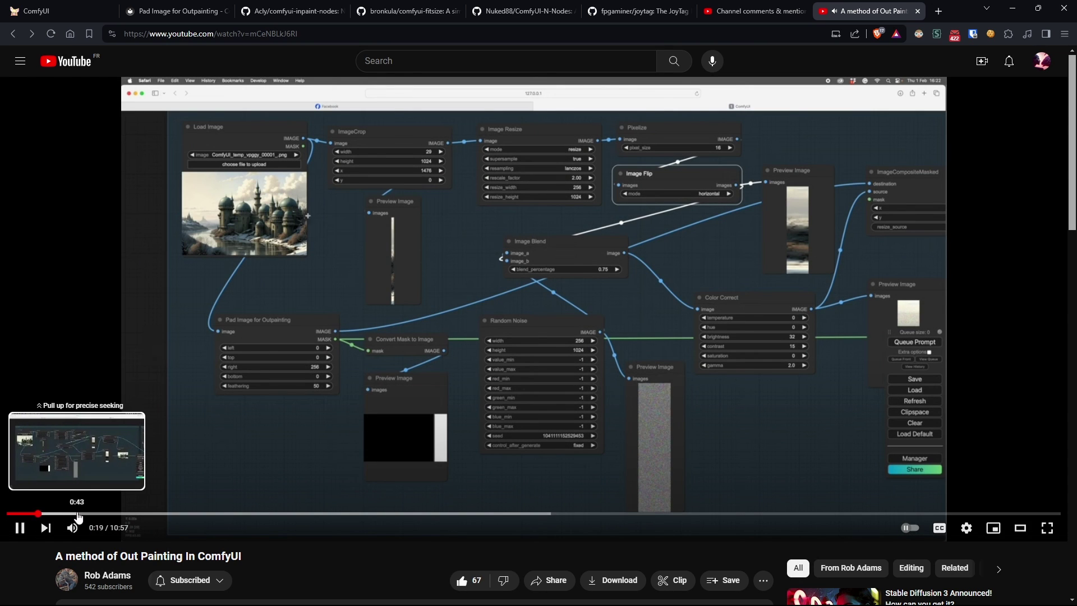
Skip ahead in the outpainting video to 2:44 and pause it to examine the Image Resize, Pixelize, Image Flip and Image Blend nodes.
left_click(80, 515)
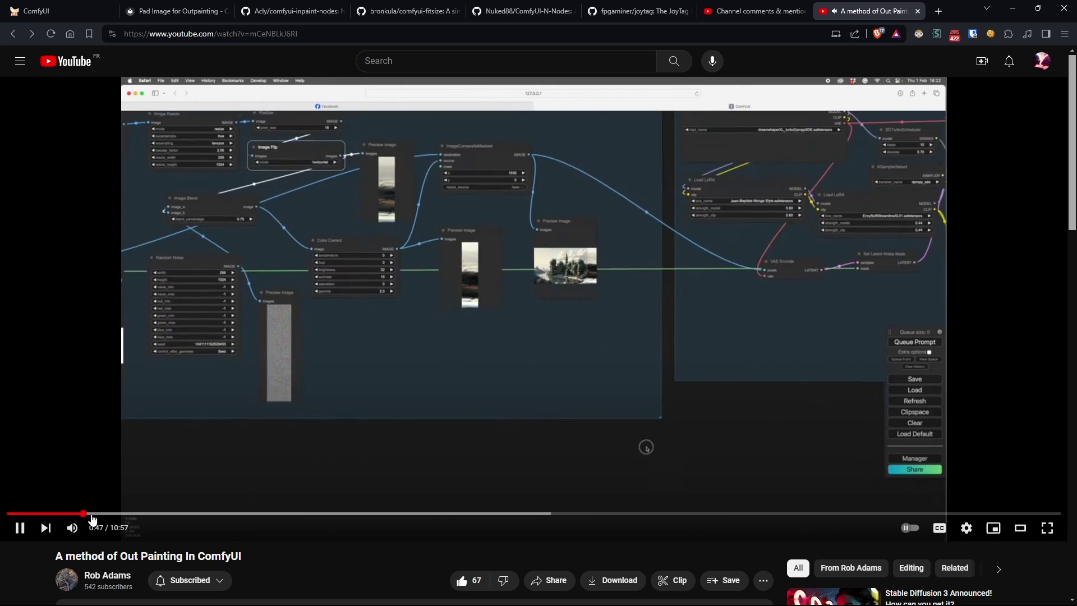
left_click_drag(92, 520, 158, 516)
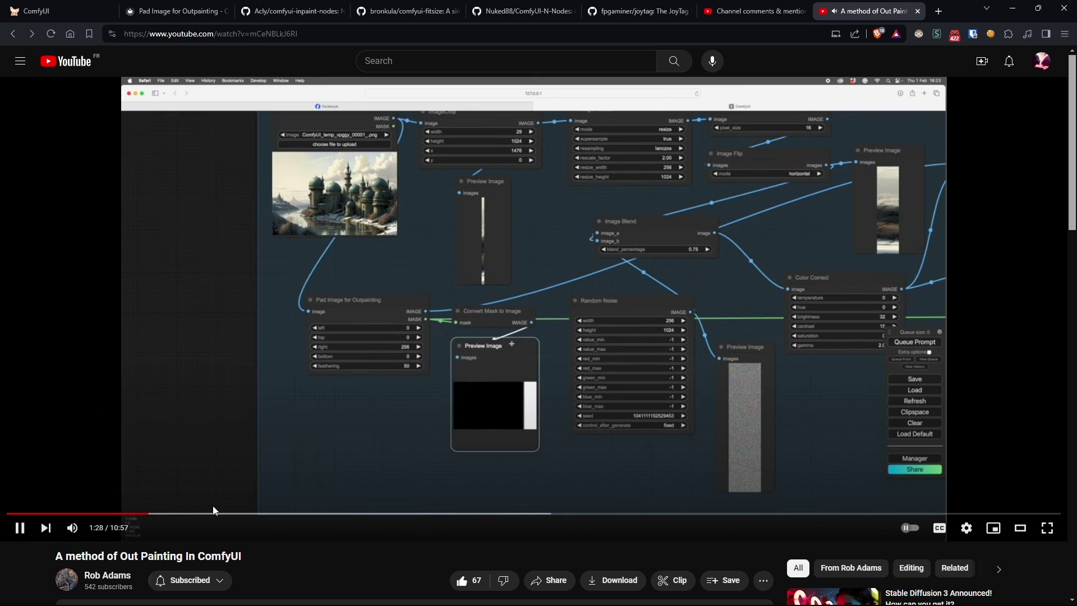
left_click(270, 513)
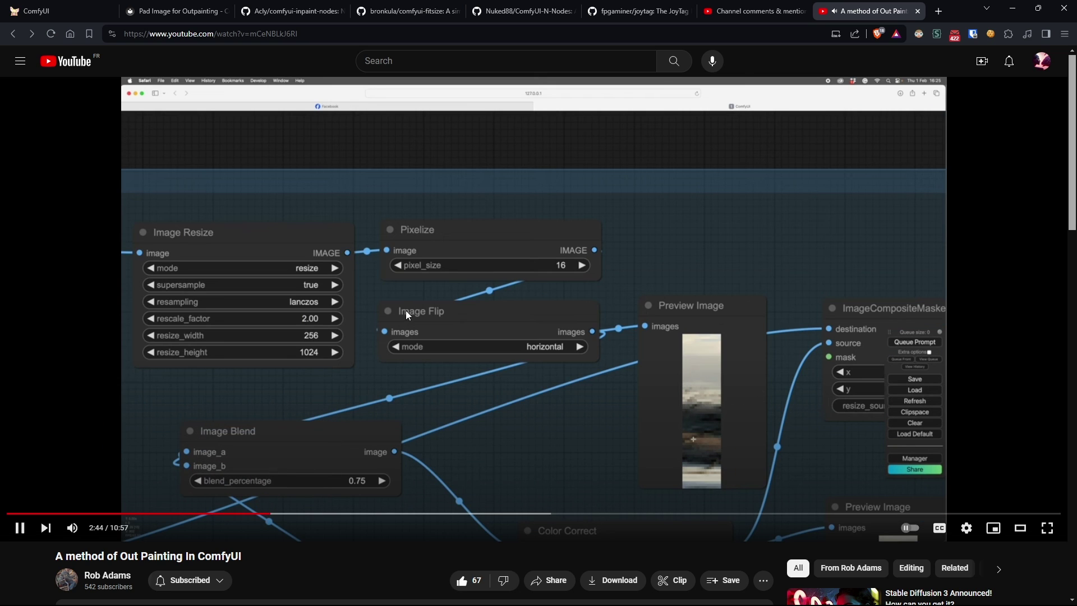
left_click(406, 311)
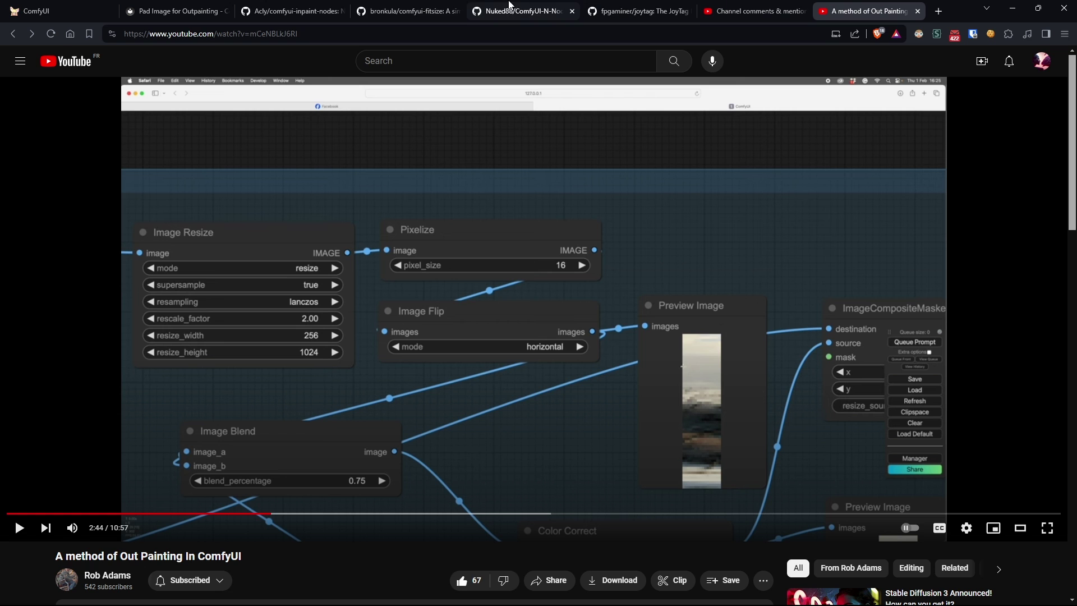
scroll(322, 305, "down", 1)
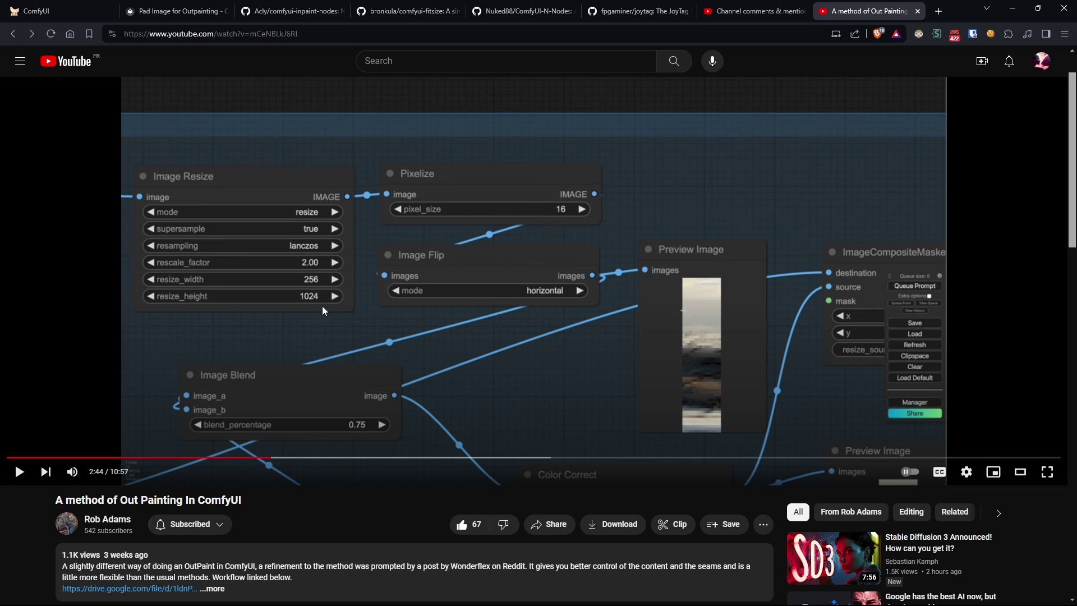
scroll(311, 314, "up", 1)
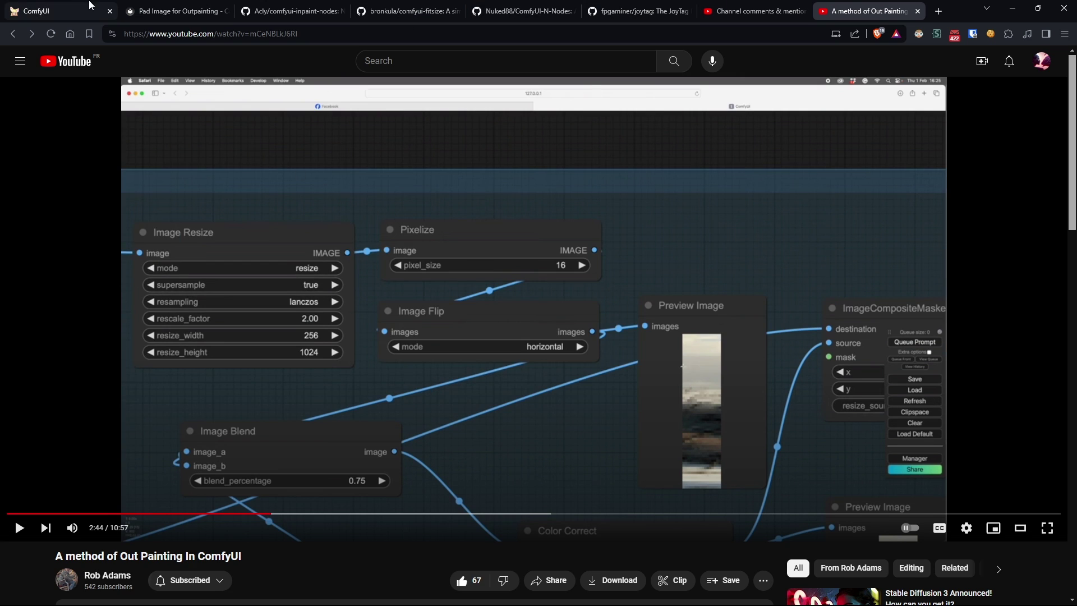
Return to ComfyUI, add an ImagePadForOutpaintAdvanced [n-suite] node on empty canvas and enlarge it slightly.
left_click(74, 10)
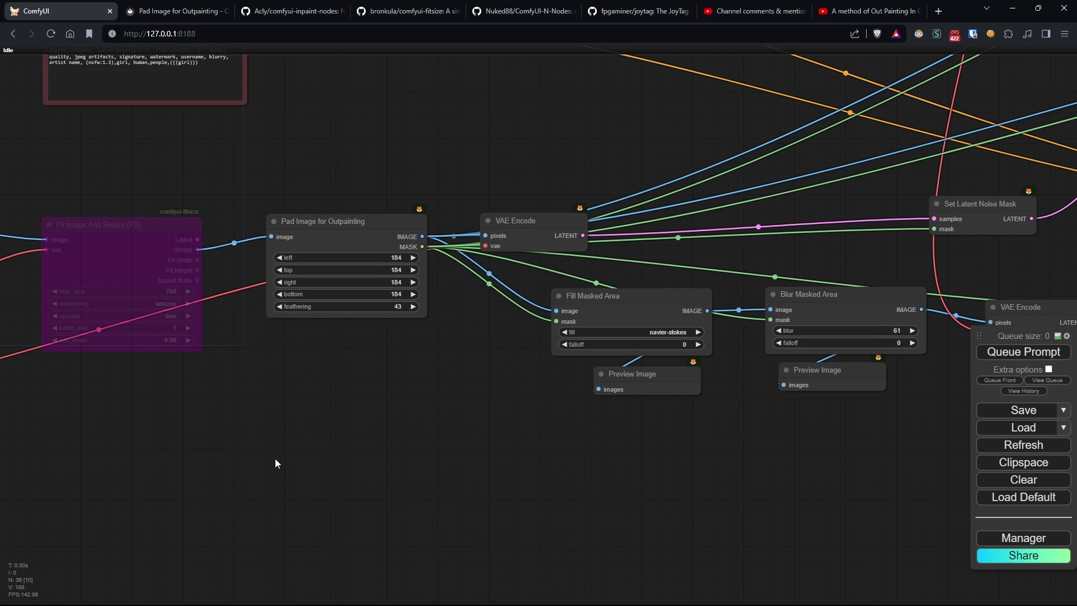
left_click_drag(275, 459, 329, 439)
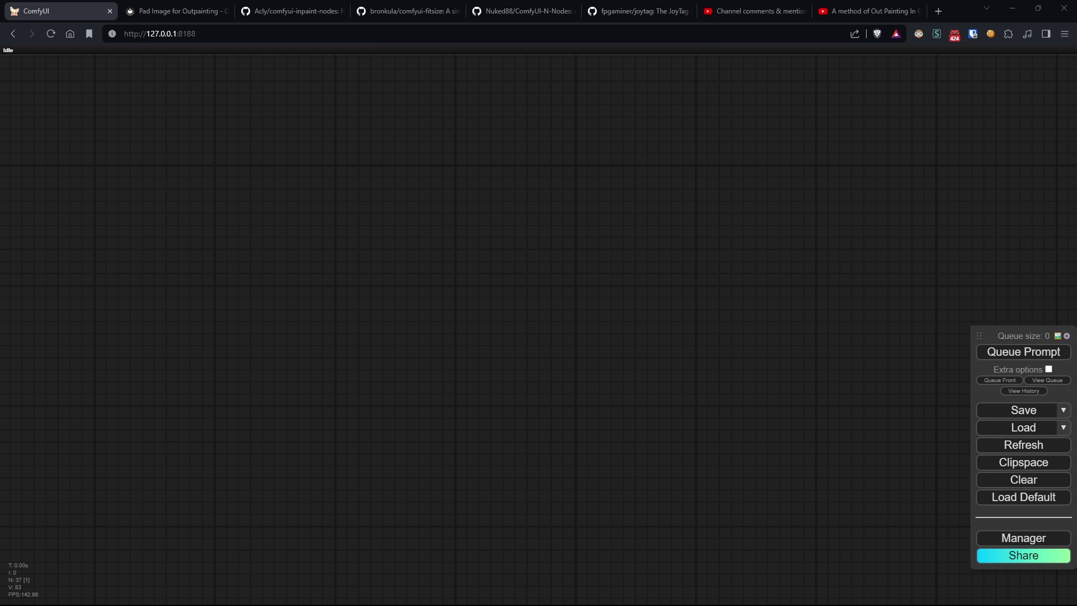
double_click(161, 261)
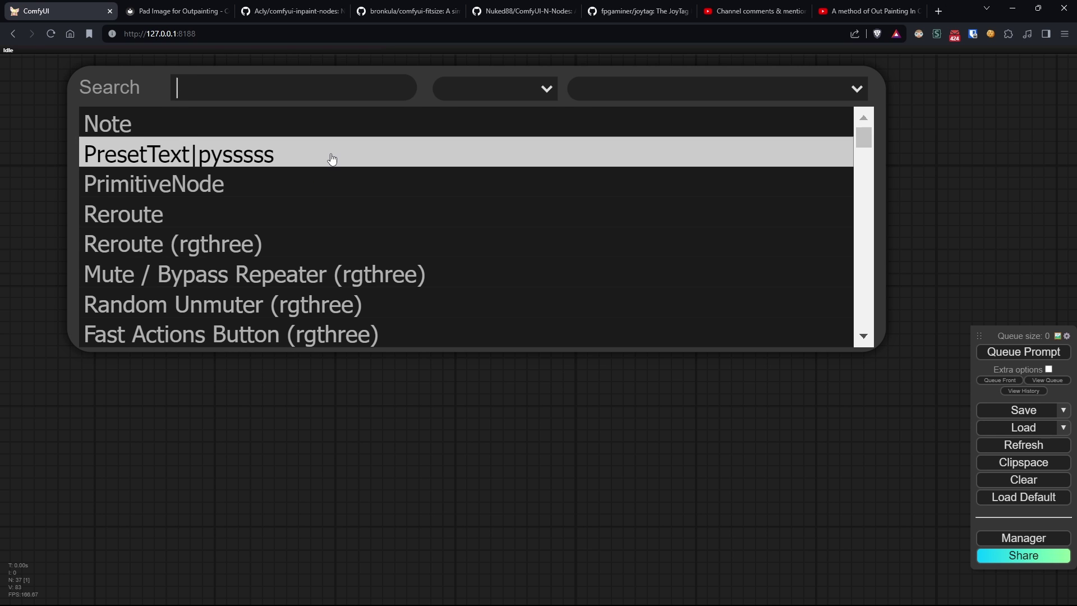
type("outpaint")
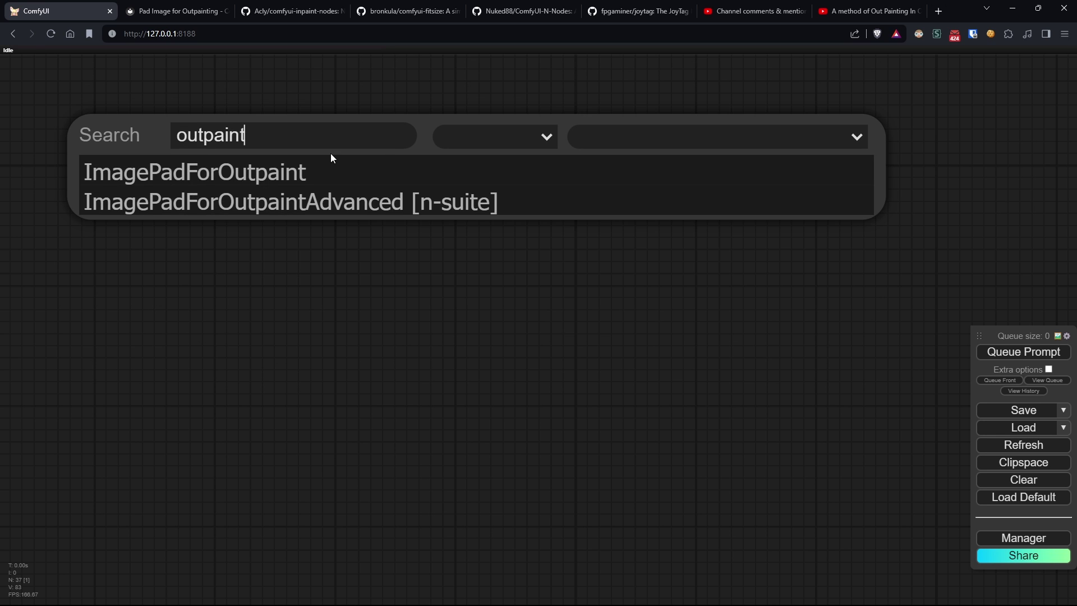
key("Down")
key("Down")
key("Return")
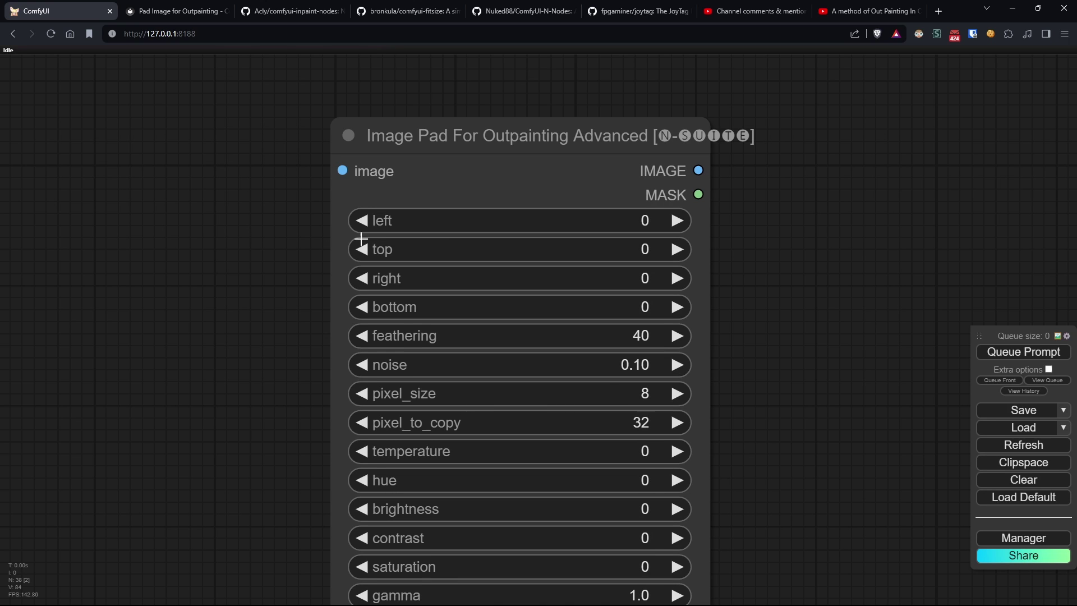
scroll(184, 306, "down", 2)
left_click_drag(200, 330, 119, 258)
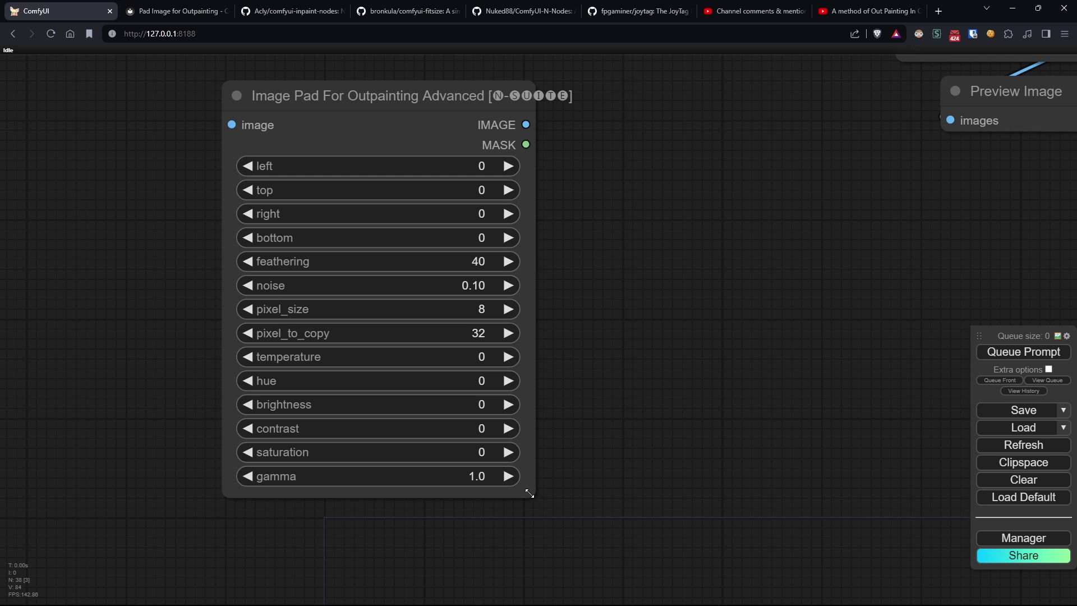
left_click_drag(530, 493, 547, 510)
Place the advanced padding node below Pad Image for Outpainting and feed its image input from the Fit Image And Resize node's Image output.
scroll(192, 344, "down", 3)
left_click_drag(193, 344, 390, 432)
scroll(390, 432, "down", 4)
left_click_drag(368, 391, 58, 338)
scroll(196, 297, "up", 1)
left_click_drag(181, 312, 265, 326)
scroll(273, 319, "up", 2)
left_click_drag(222, 272, 278, 287)
left_click_drag(124, 148, 224, 347)
left_click_drag(570, 429, 405, 245)
left_click_drag(236, 157, 239, 211)
left_click_drag(38, 249, 219, 266)
Set the advanced padding node's left, top, right and bottom values to 184 each.
scroll(286, 292, "up", 4)
left_click(464, 241)
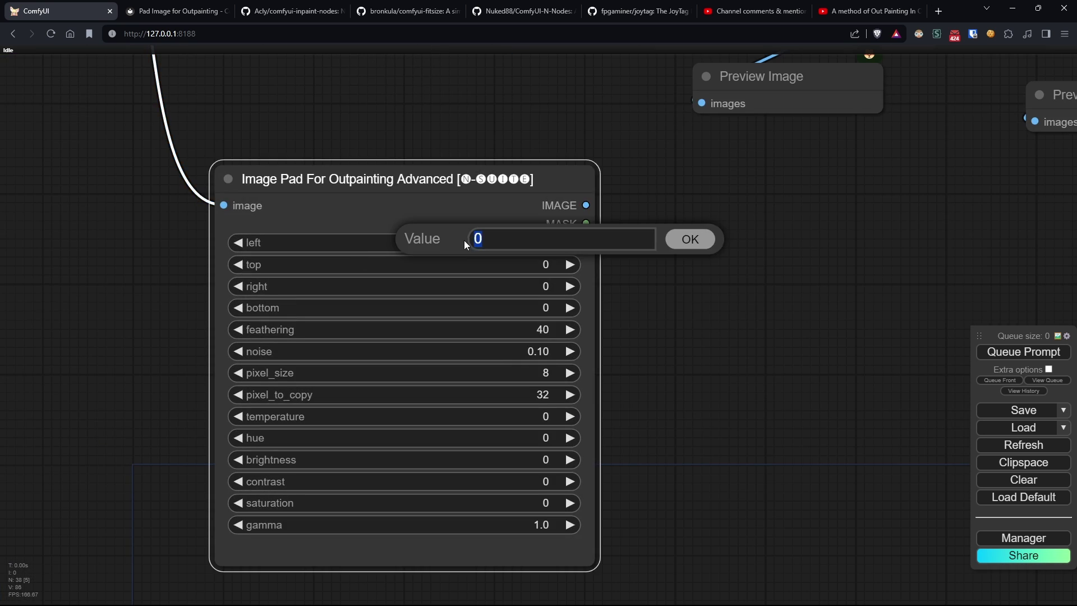
type("184")
key("Return")
left_click_drag(655, 196, 510, 345)
scroll(510, 345, "down", 3)
left_click(432, 399)
type("184")
key("Return")
left_click(432, 413)
type("184")
key("Return")
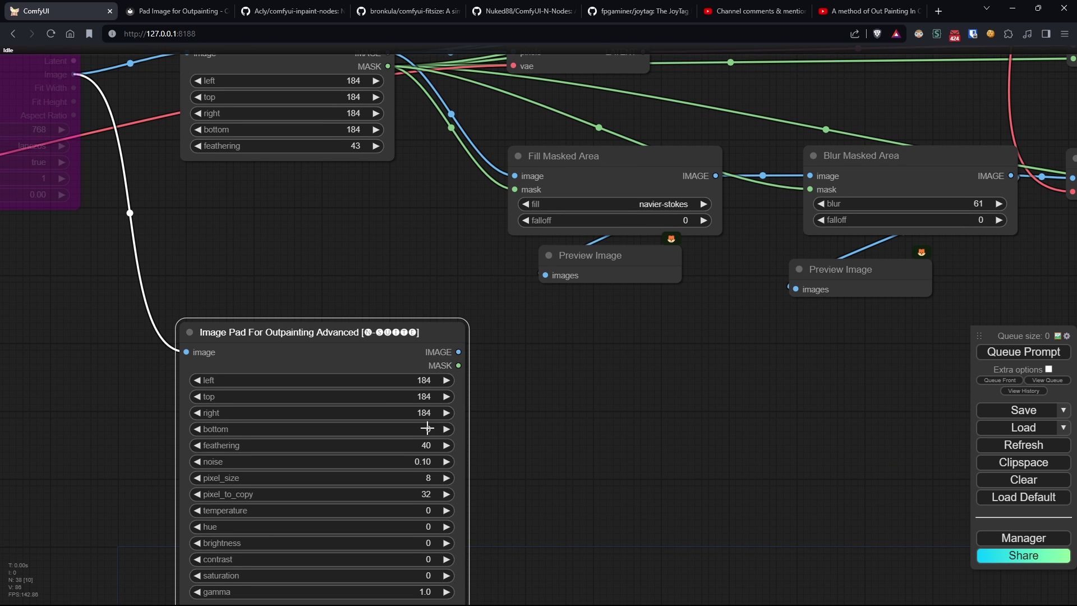
left_click(427, 429)
type("184")
key("Return")
On the advanced padding node, set feathering to 43, noise to 0.06, pixel_to_copy to 15 and gamma to 1.4.
left_click(446, 447)
left_click_drag(366, 333, 330, 219)
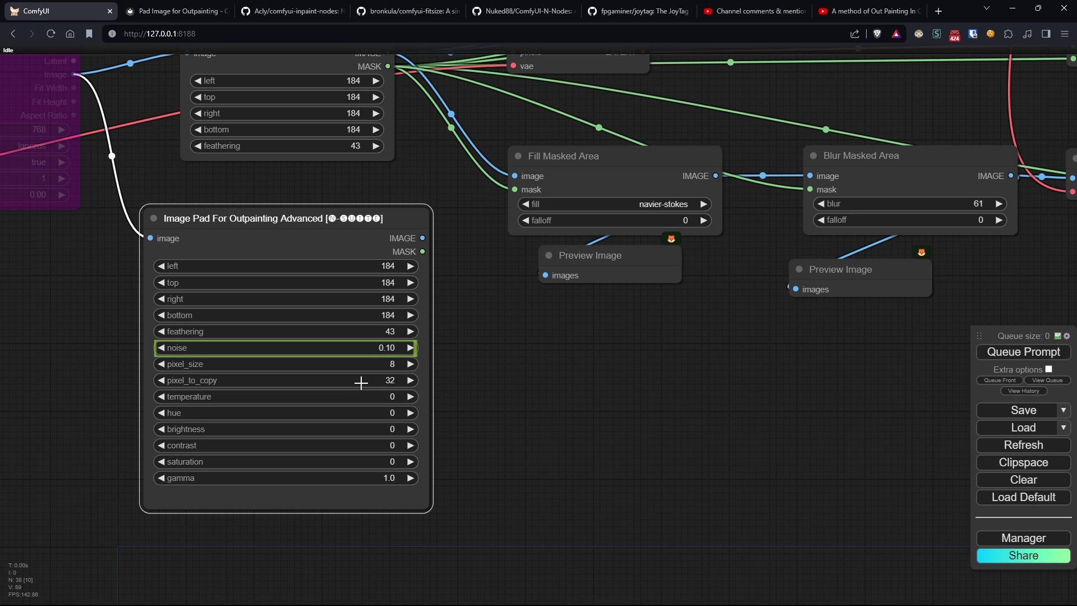
left_click_drag(357, 383, 346, 383)
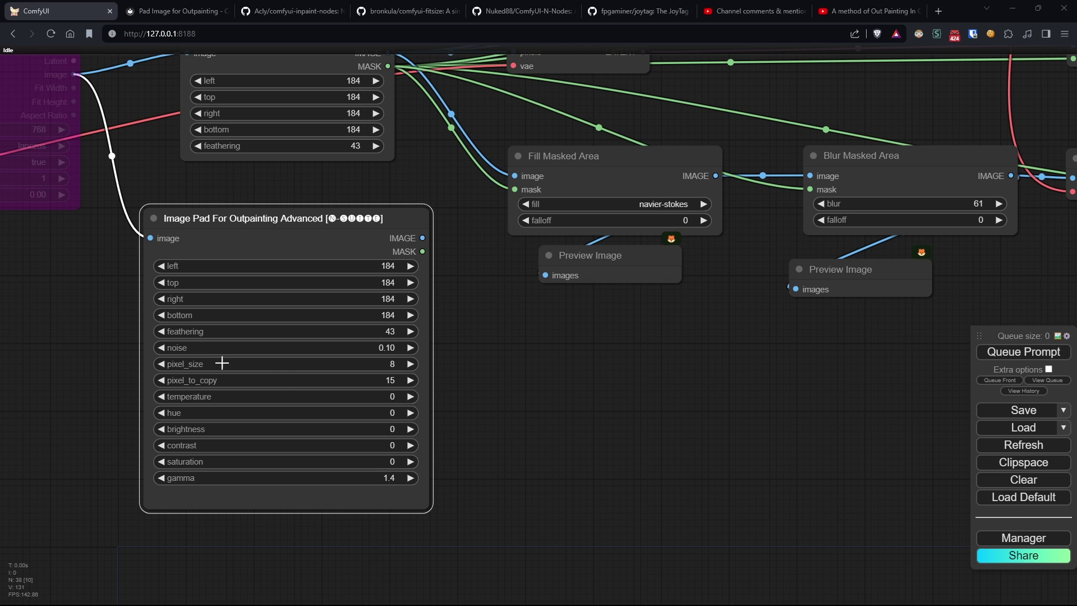
left_click(158, 348)
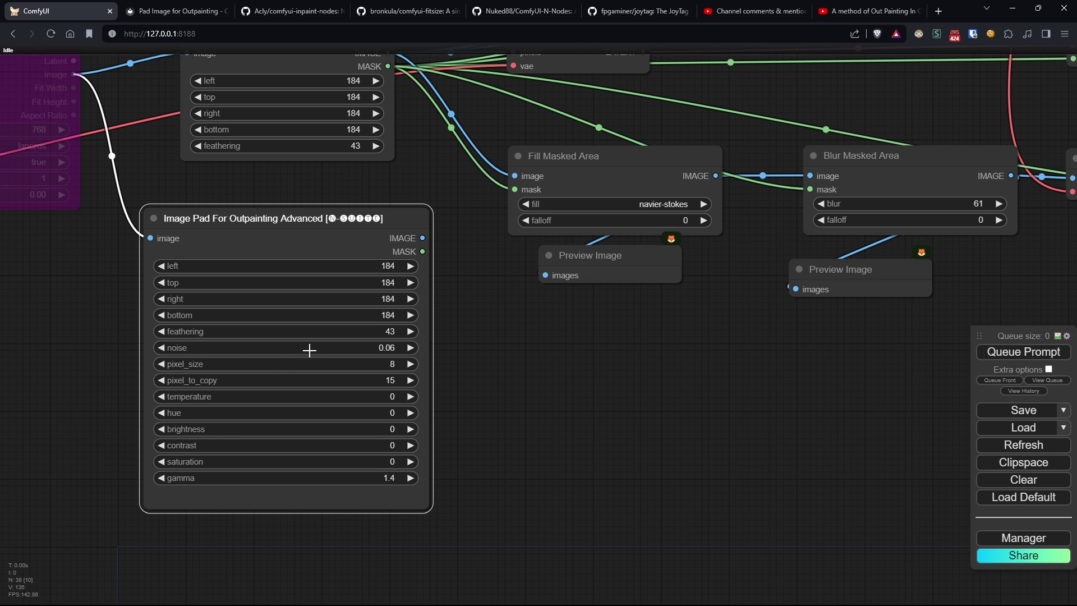
Move the advanced padding node further down to leave room below the first padding branch.
left_click_drag(354, 230, 364, 369)
scroll(505, 382, "down", 5)
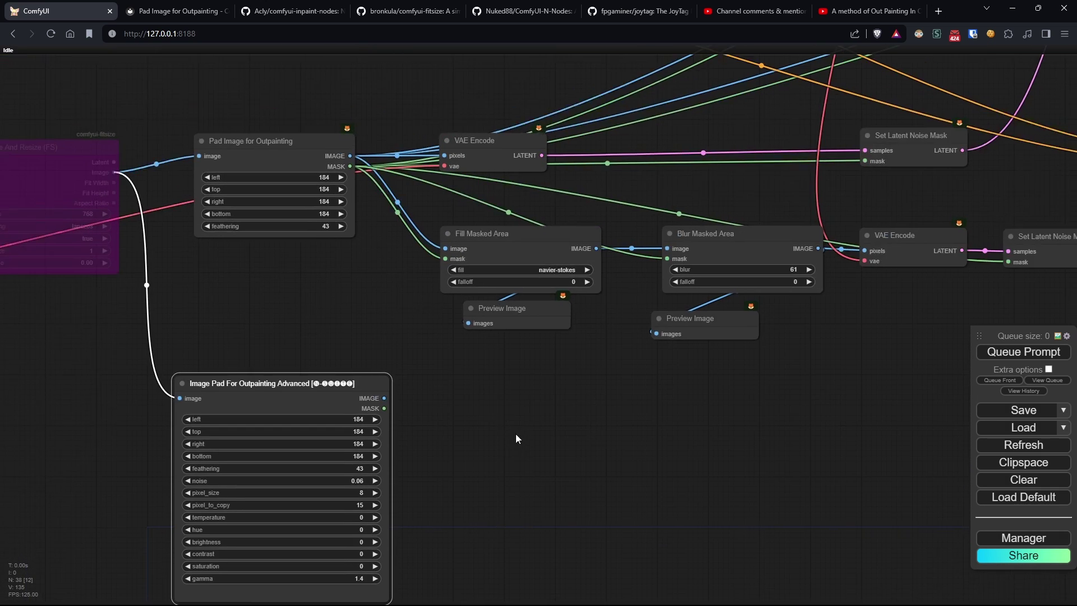
left_click_drag(487, 386, 486, 347)
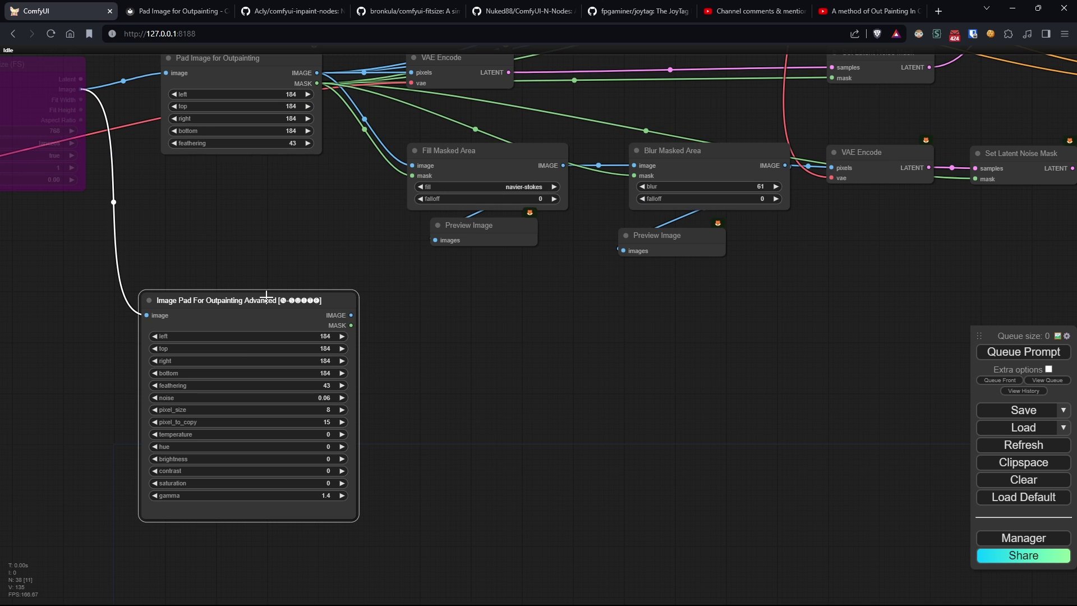
left_click_drag(265, 299, 264, 311)
left_click_drag(537, 318, 506, 367)
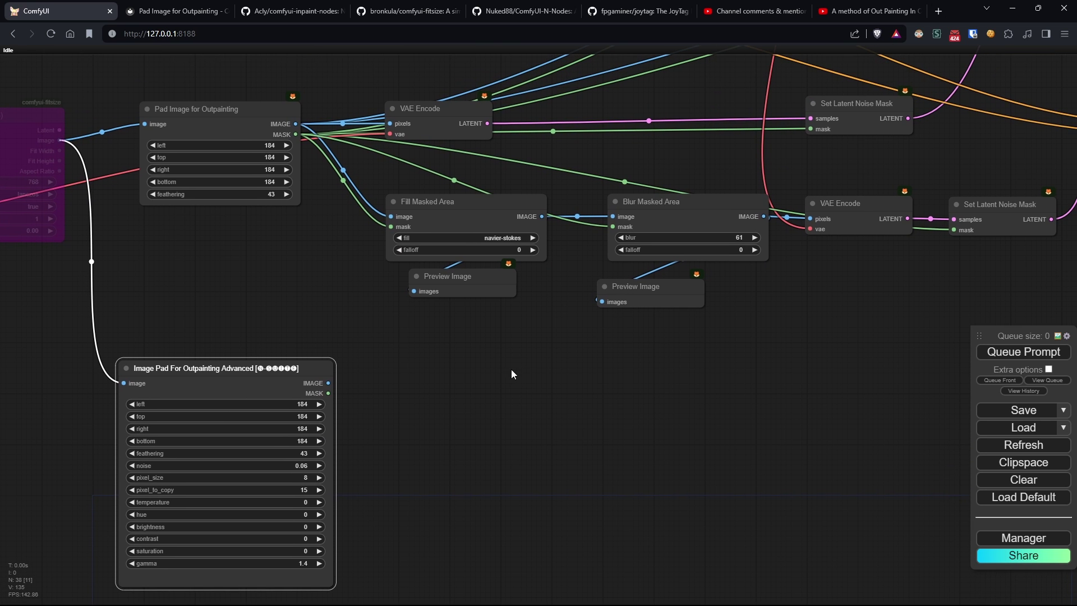
Copy VAE Encode and Set Latent Noise Mask into the new branch, feeding VAE Encode with the advanced padding node's IMAGE and the checkpoint VAE.
left_click_drag(428, 108, 429, 354)
left_click_drag(841, 104, 676, 363)
left_click_drag(328, 383, 393, 373)
scroll(381, 326, "down", 4)
left_click_drag(76, 288, 693, 343)
left_click_drag(692, 379, 292, 448)
Connect the advanced padding node's MASK and the new VAE Encode's LATENT to the copied Set Latent Noise Mask.
scroll(292, 448, "up", 5)
left_click_drag(211, 394, 563, 391)
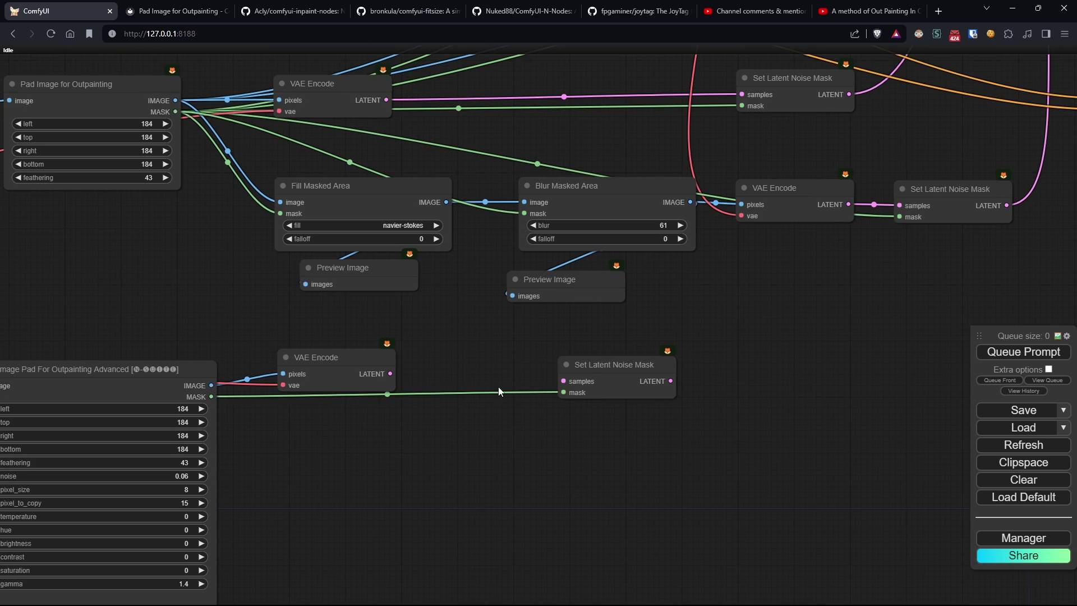
left_click_drag(391, 373, 563, 380)
left_click_drag(839, 355, 338, 380)
left_click_drag(135, 390, 628, 158)
left_click_drag(831, 308, 712, 467)
scroll(712, 467, "up", 4)
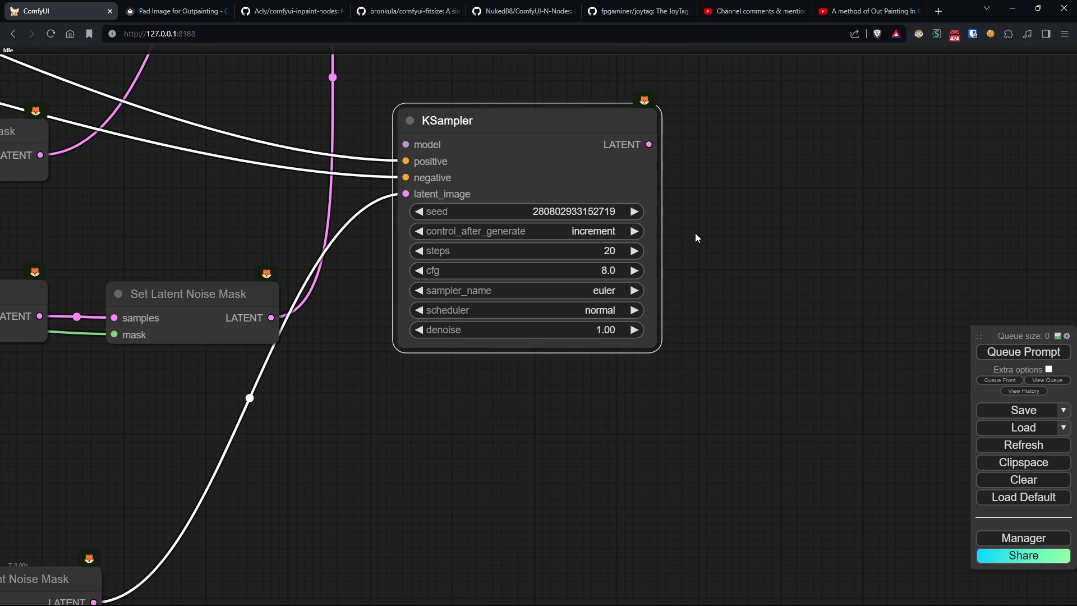
On the third KSampler, set sampler_name to dpmpp_sde, scheduler to karras and denoise to 0.58.
scroll(699, 234, "up", 2)
left_click(586, 310)
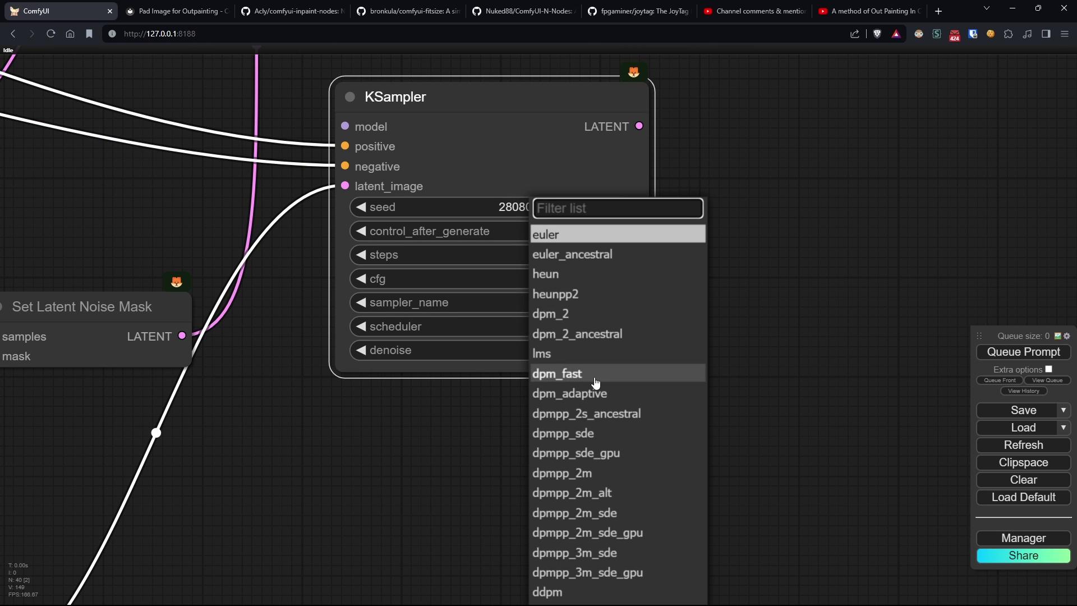
left_click(604, 434)
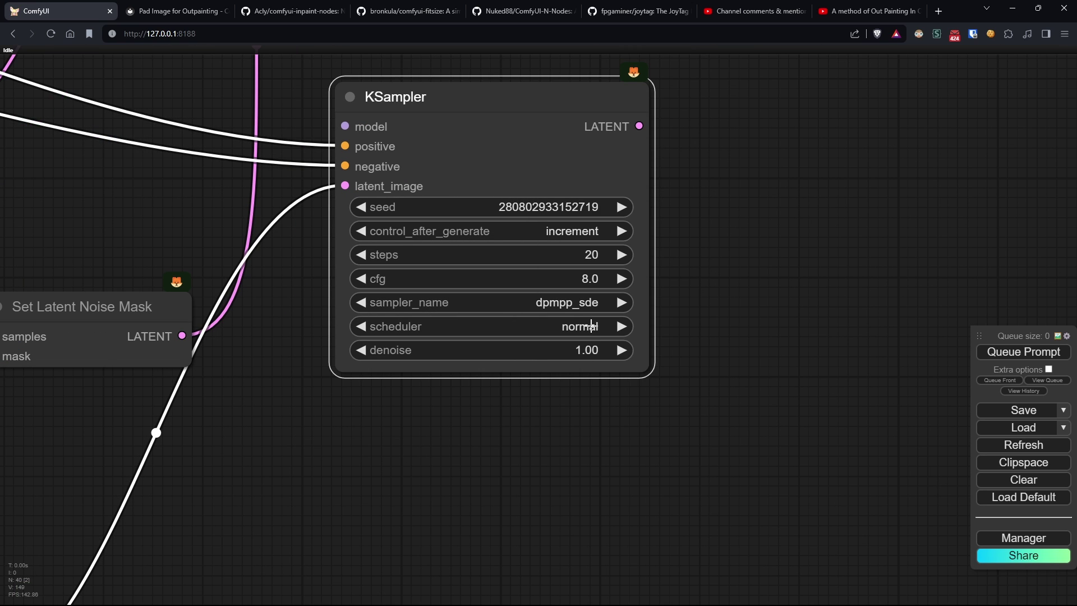
left_click(591, 326)
left_click(589, 326)
left_click(588, 352)
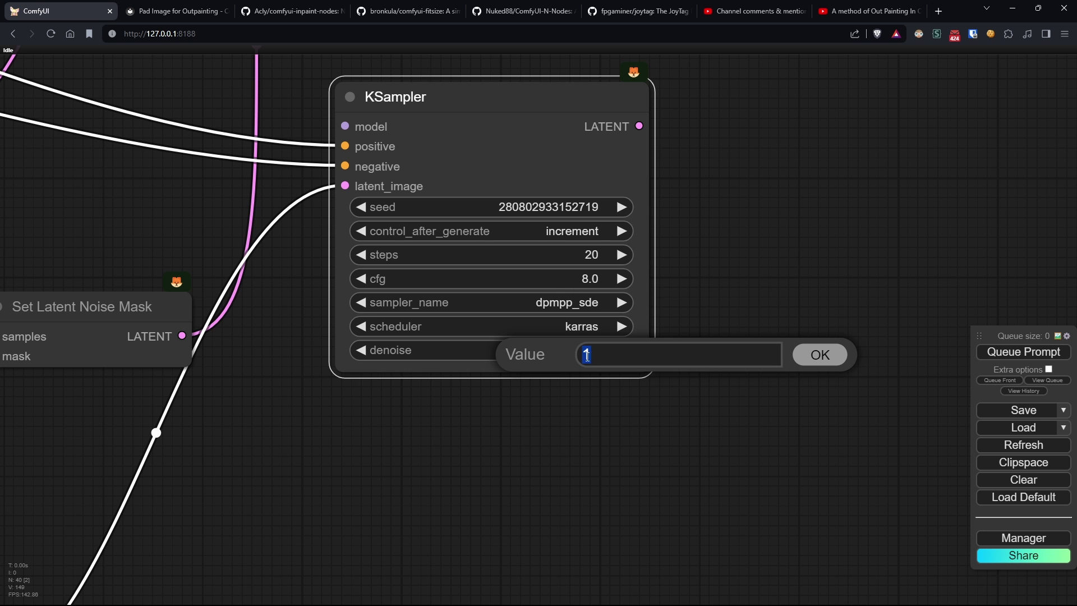
type("0.58")
key("Return")
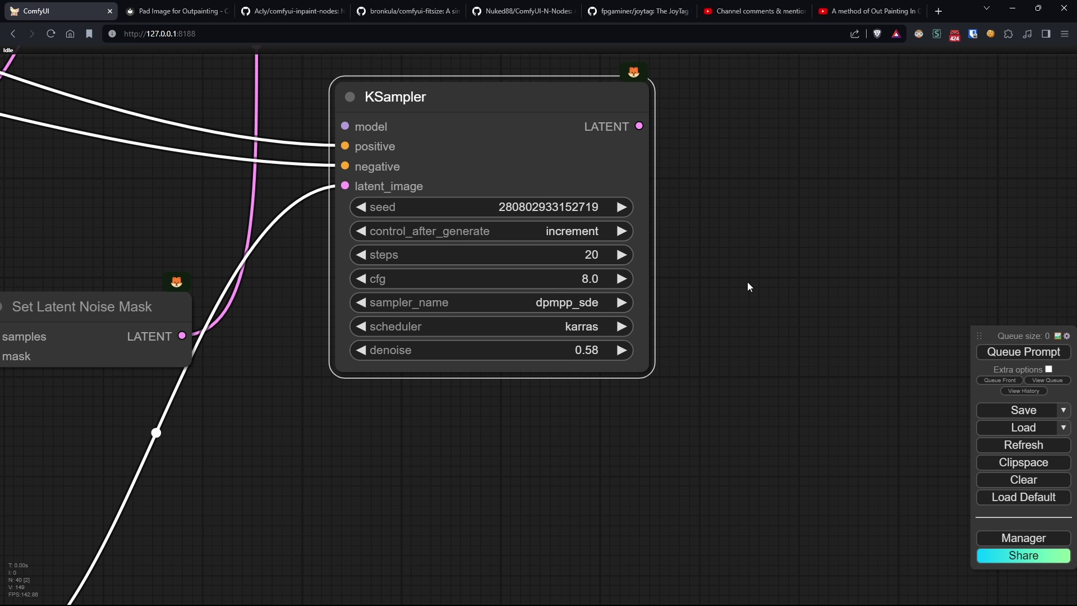
Connect the checkpoint's rerouted MODEL output to the third KSampler's model input.
scroll(745, 277, "down", 10)
left_click_drag(624, 167, 954, 482)
left_click_drag(87, 115, 803, 124)
left_click_drag(948, 460, 703, 228)
scroll(846, 293, "up", 4)
Add a VAE Decode fed by the third KSampler's LATENT, plus Preview Image and ImageCompositeMasked nodes for this branch.
left_click_drag(870, 327, 476, 442)
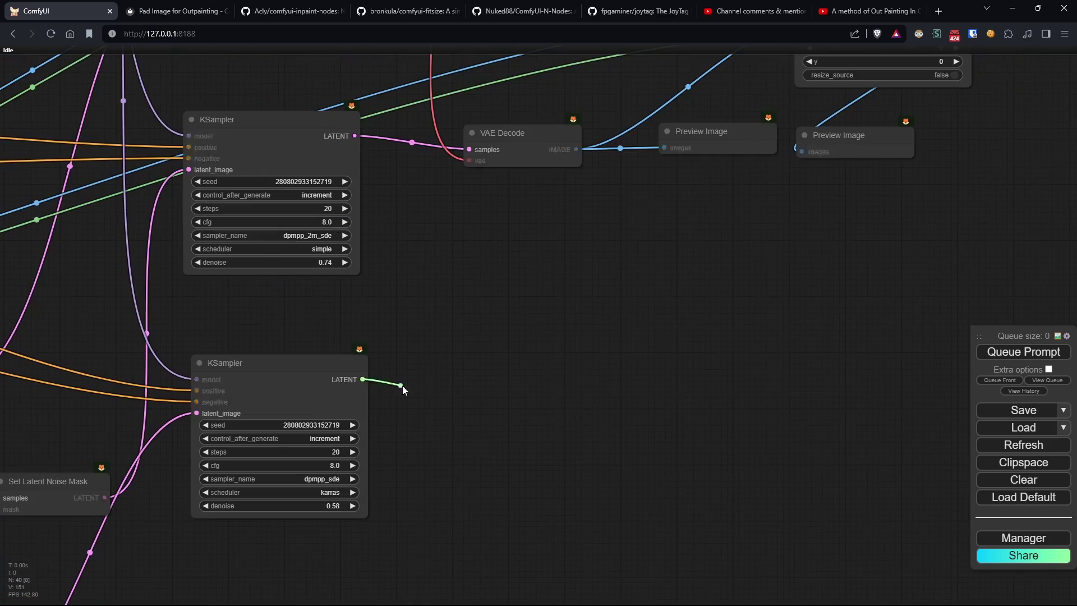
left_click(487, 424)
left_click_drag(821, 123, 740, 204)
key("ctrl+c")
key("ctrl+v")
left_click_drag(394, 356, 940, 101)
left_click_drag(596, 432, 574, 469)
Connect the advanced padding node's IMAGE and MASK to the third ImageCompositeMasked as destination and mask.
left_click_drag(313, 382, 529, 498)
scroll(729, 481, "down", 5)
left_click_drag(729, 481, 307, 454)
left_click_drag(225, 441, 1030, 137)
left_click_drag(958, 257, 662, 447)
Add a Preview Image to the third ImageCompositeMasked's IMAGE output and connect the VAE to the third VAE Decode.
scroll(661, 446, "up", 6)
left_click_drag(909, 258, 730, 364)
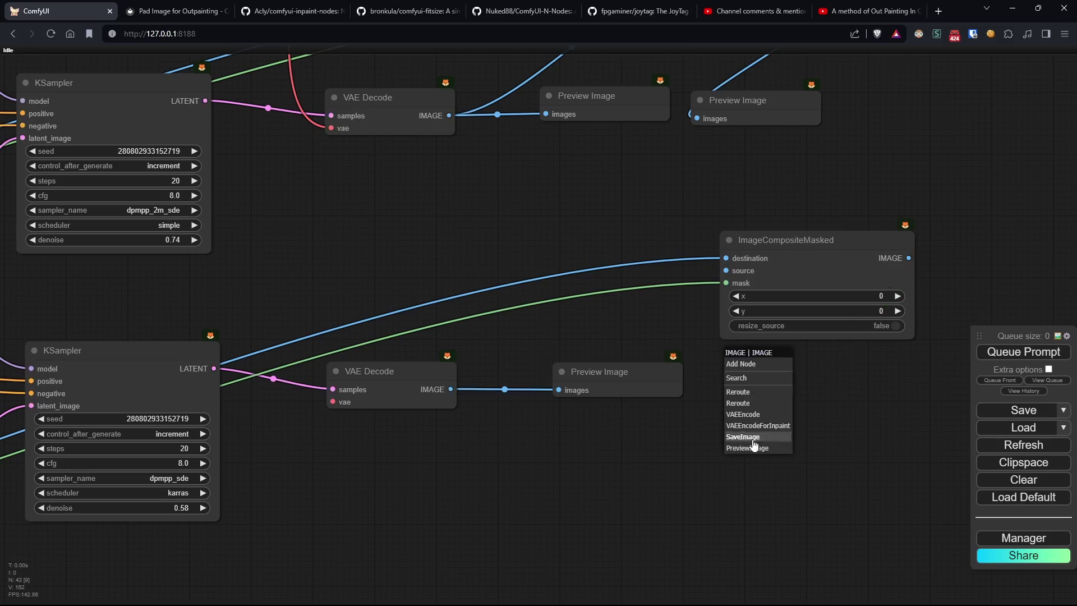
left_click(747, 447)
scroll(647, 351, "down", 3)
scroll(605, 298, "up", 3)
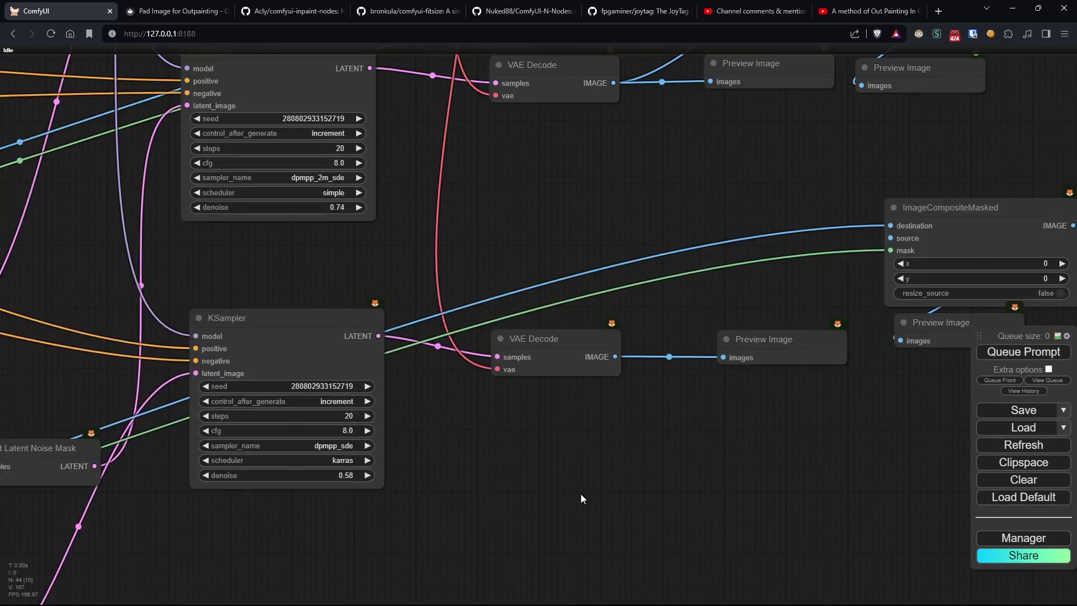
Look over the third branch and the whole node graph to check how the three sampling branches are wired.
left_click_drag(476, 505, 652, 372)
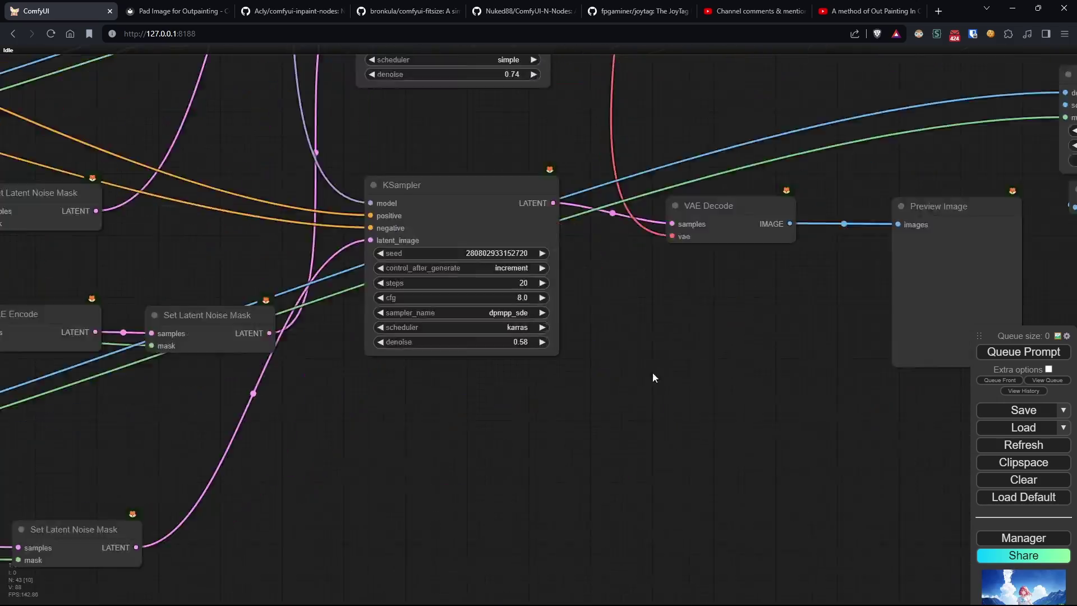
scroll(652, 372, "up", 2)
left_click_drag(813, 224, 344, 514)
left_click_drag(351, 481, 685, 336)
scroll(685, 337, "down", 8)
left_click_drag(83, 509, 489, 446)
scroll(488, 446, "down", 4)
left_click_drag(271, 343, 422, 341)
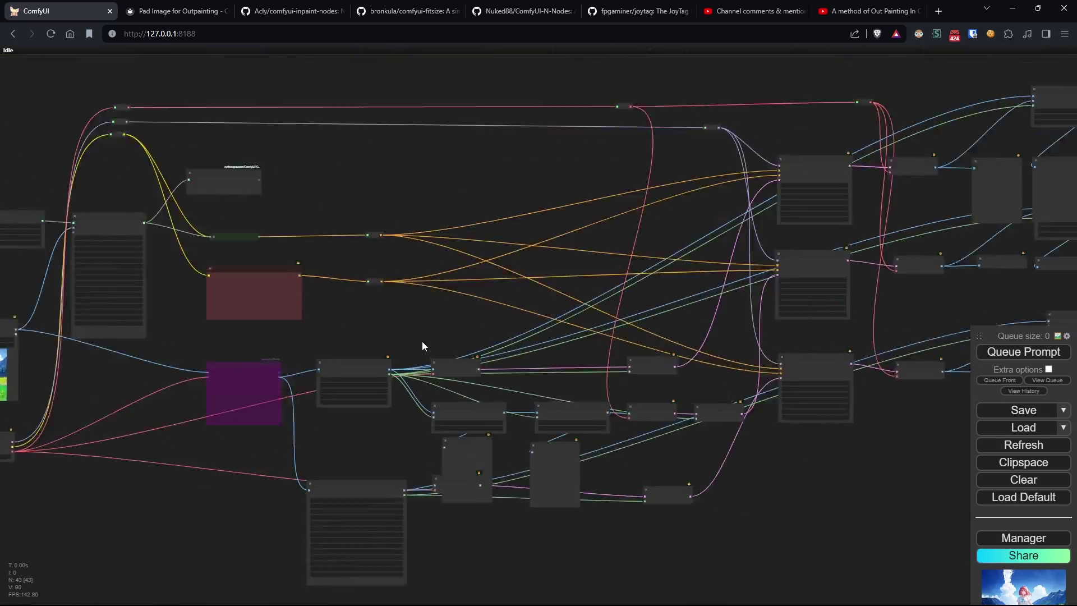
scroll(421, 346, "up", 5)
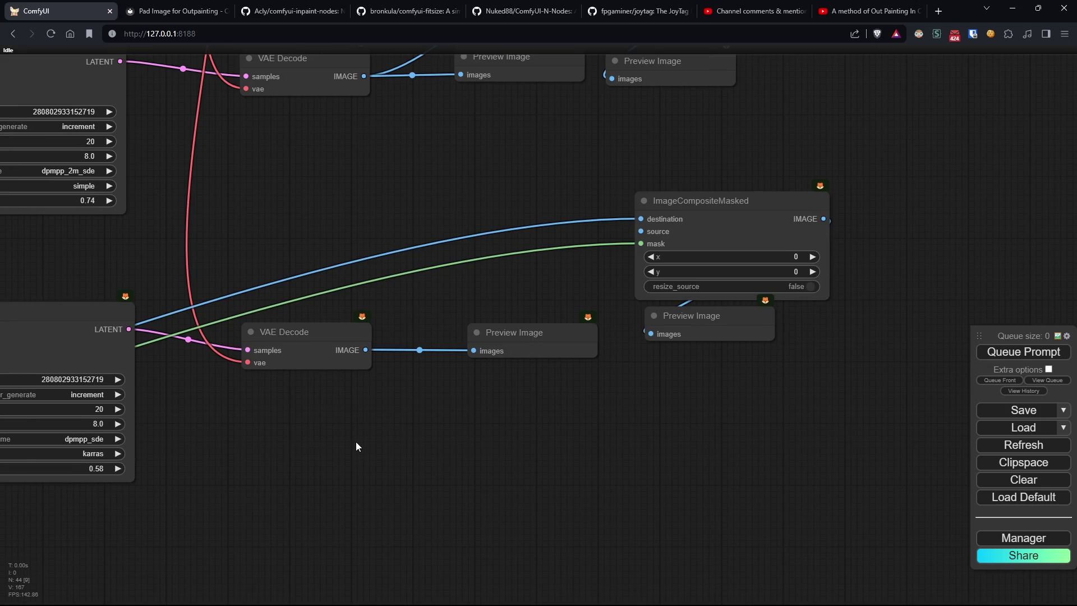
Delete the String Variable node containing "Describe the image" that feeds the GPT Text Sampler's prompt.
scroll(357, 443, "down", 2)
left_click_drag(358, 442, 588, 409)
scroll(588, 409, "down", 1)
left_click_drag(345, 477, 672, 409)
left_click_drag(341, 446, 732, 442)
scroll(729, 446, "down", 5)
scroll(314, 329, "up", 4)
left_click_drag(237, 351, 619, 405)
scroll(415, 269, "up", 6)
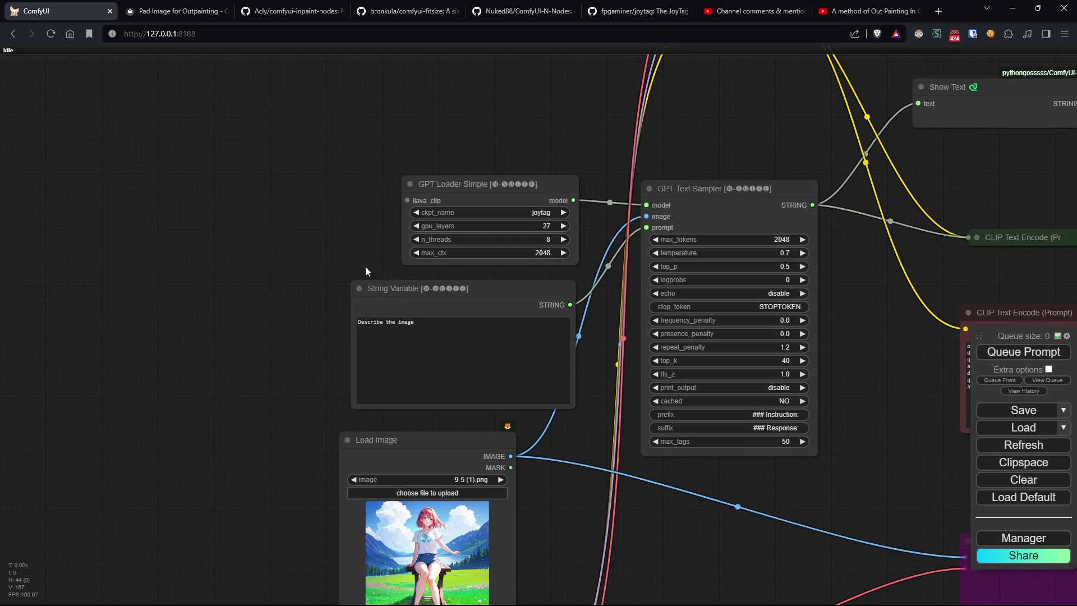
left_click(397, 298)
key("Delete")
Select meinamix_meinaV11.safetensors as the checkpoint in the Load Checkpoint node.
scroll(405, 329, "down", 2)
left_click_drag(405, 329, 194, 282)
left_click_drag(618, 384, 380, 234)
scroll(603, 231, "down", 2)
left_click_drag(602, 231, 887, 186)
scroll(413, 458, "up", 8)
left_click(307, 315)
left_click(342, 382)
scroll(314, 317, "down", 3)
left_click_drag(540, 420, 420, 513)
scroll(590, 271, "down", 2)
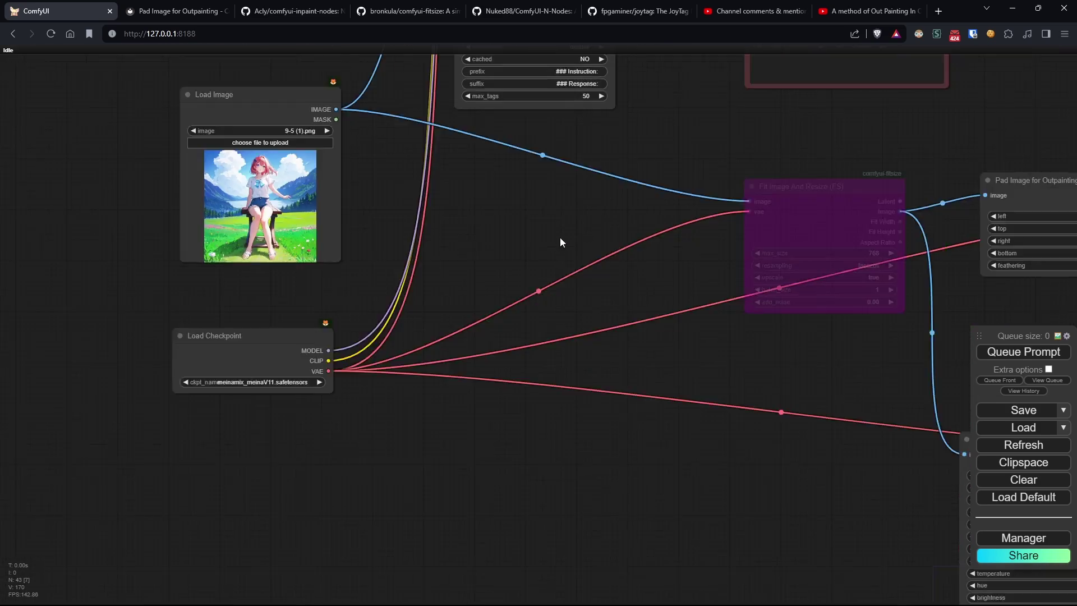
left_click_drag(559, 237, 344, 400)
left_click_drag(521, 506, 62, 499)
scroll(286, 453, "down", 3)
left_click_drag(332, 479, 224, 359)
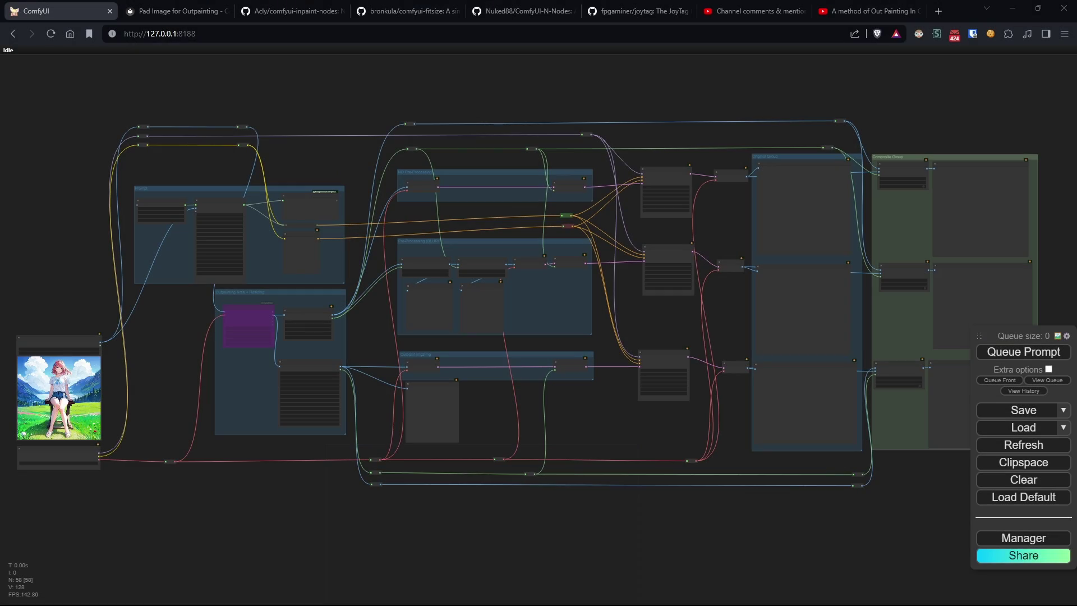
Run the workflow and read the image tags generated in the Prompt group's Show Text node.
scroll(338, 542, "up", 4)
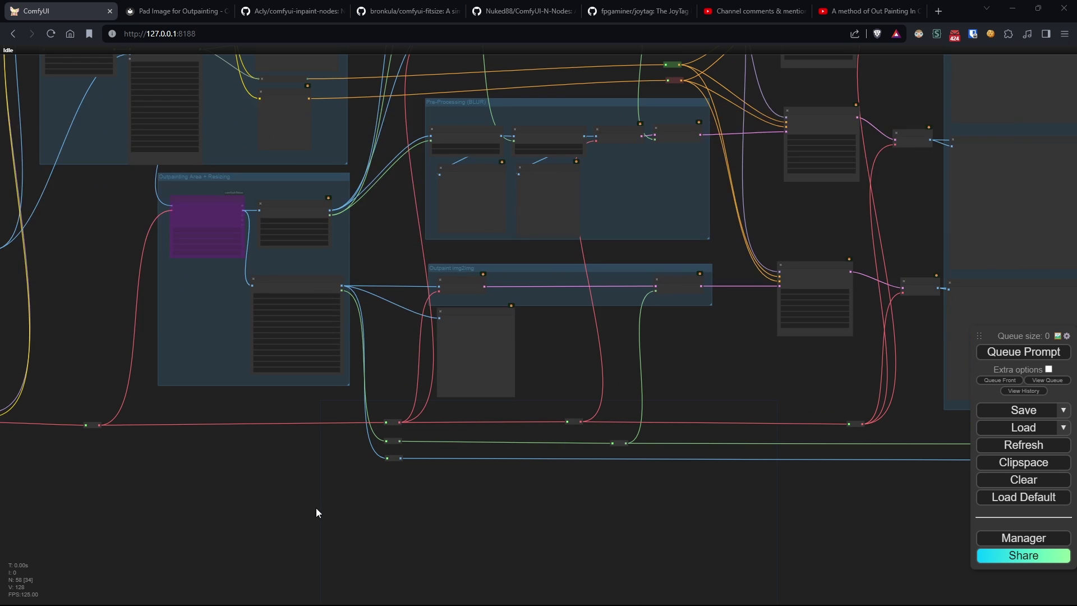
left_click_drag(71, 254, 644, 414)
scroll(322, 336, "up", 9)
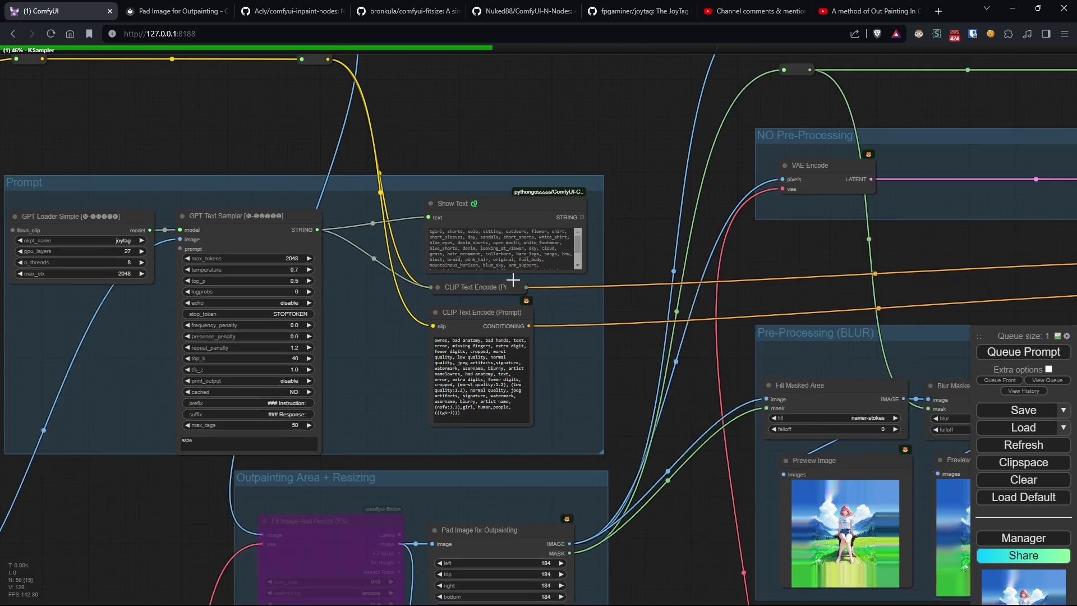
scroll(515, 272, "up", 1)
scroll(515, 272, "up", 1)
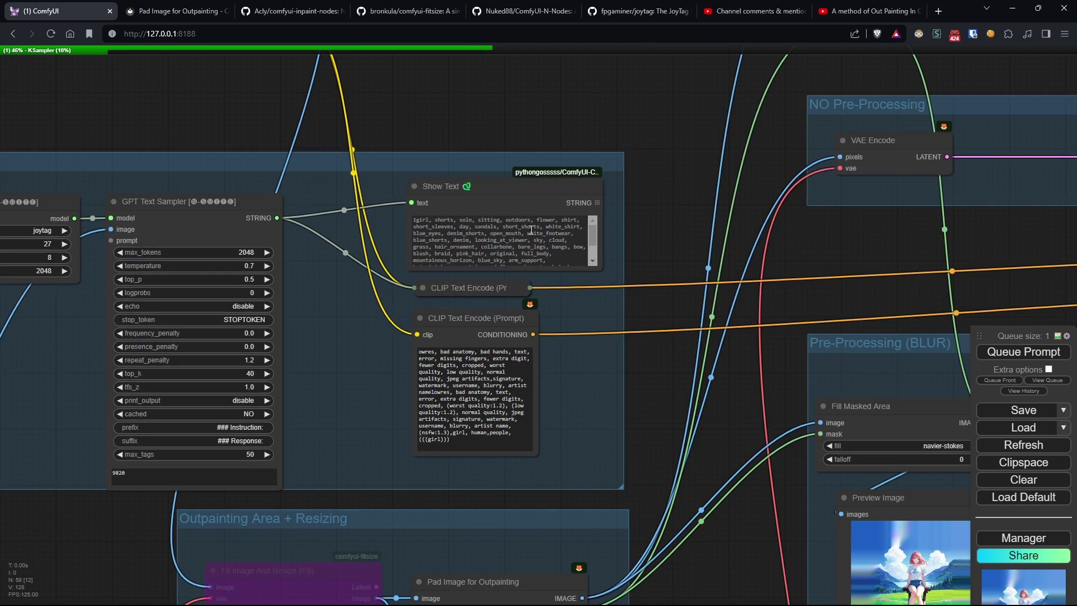
scroll(529, 238, "down", 2)
Examine the previews of the Fill Masked Area and Blur Masked Area nodes in the Pre-Processing (BLUR) group.
left_click_drag(676, 390, 670, 385)
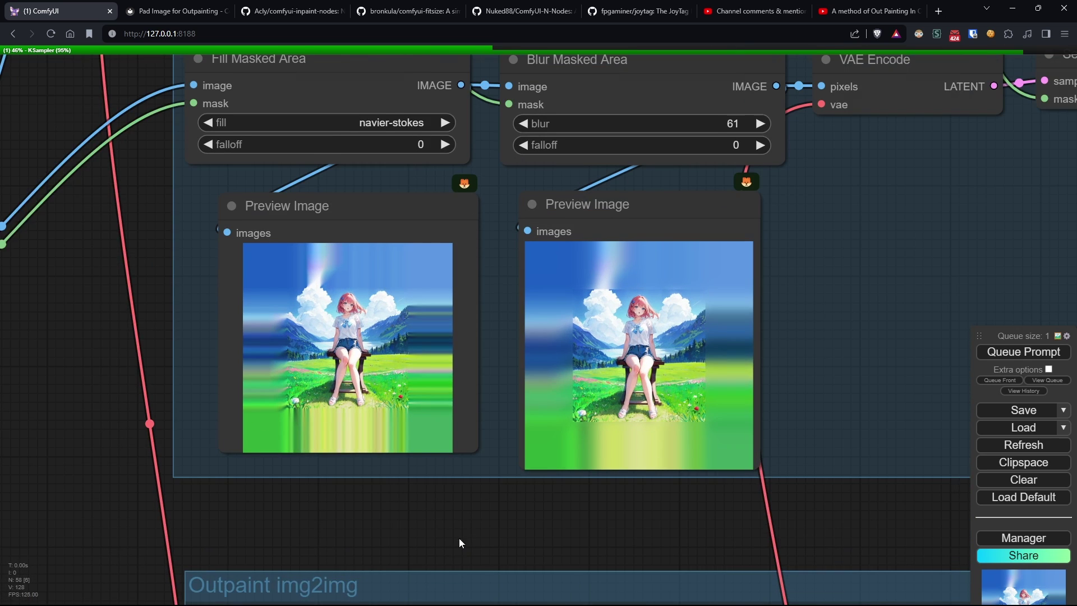
left_click_drag(458, 538, 367, 205)
scroll(419, 550, "down", 3)
scroll(368, 204, "down", 1)
Compare the plain-padding branch's decoded preview in the Original Group with its composited version in the Composite Group.
left_click_drag(645, 421, 236, 562)
left_click_drag(756, 207, 102, 603)
scroll(314, 354, "down", 3)
left_click_drag(281, 349, 56, 409)
scroll(85, 405, "up", 3)
left_click_drag(196, 405, 110, 413)
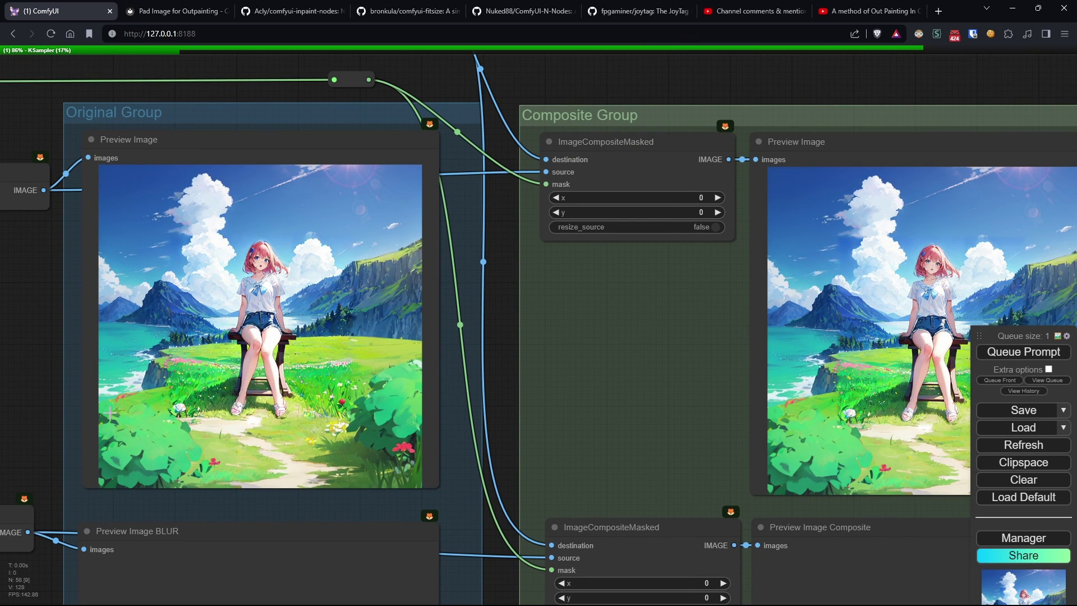
scroll(302, 231, "up", 2)
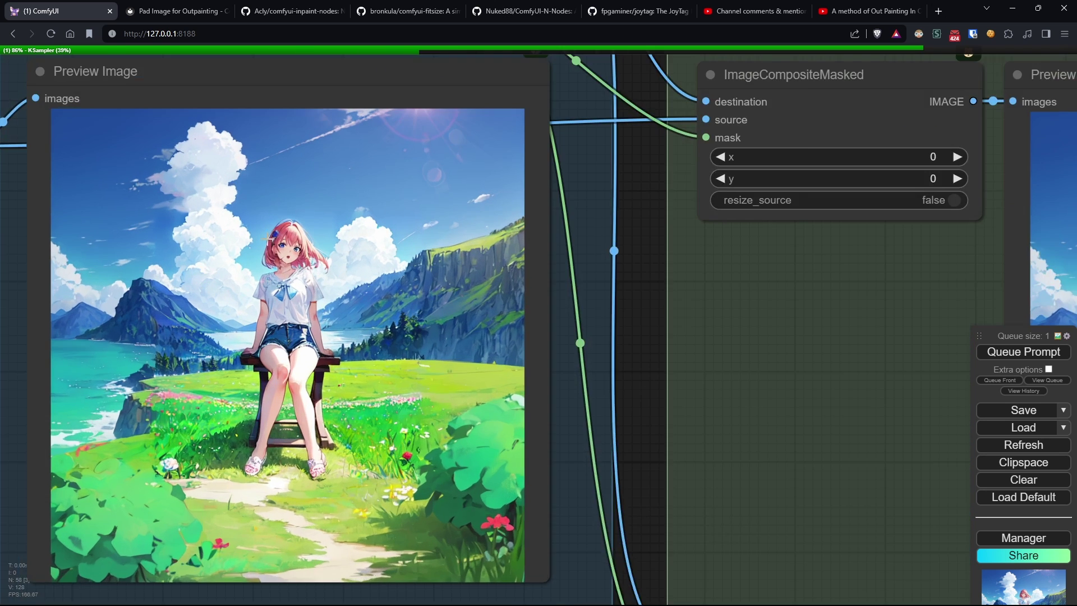
scroll(301, 232, "up", 2)
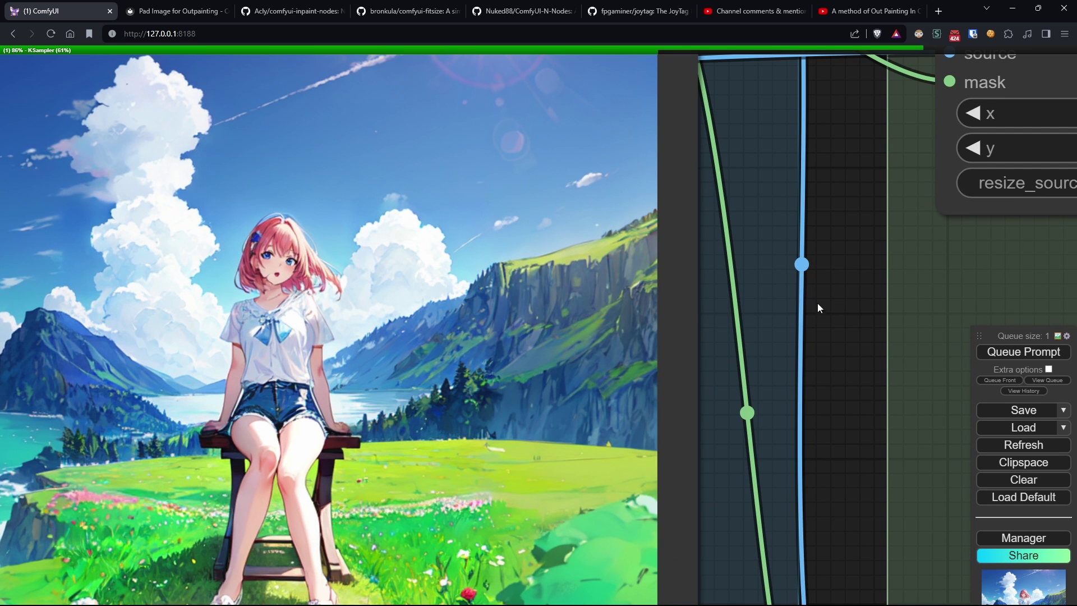
left_click_drag(819, 304, 1, 335)
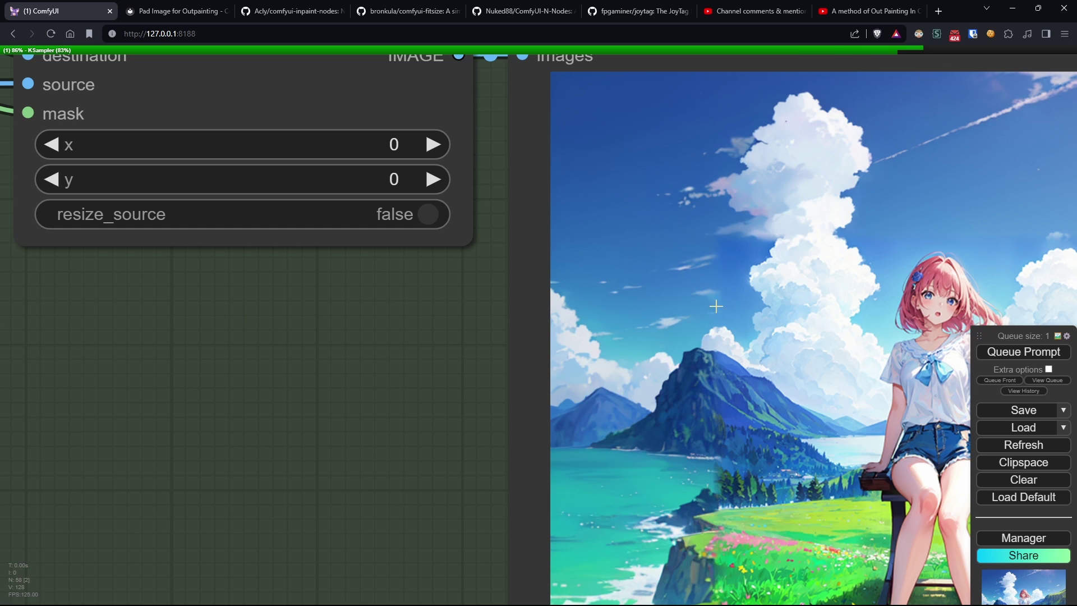
left_click_drag(423, 331, 1, 351)
scroll(349, 314, "up", 4)
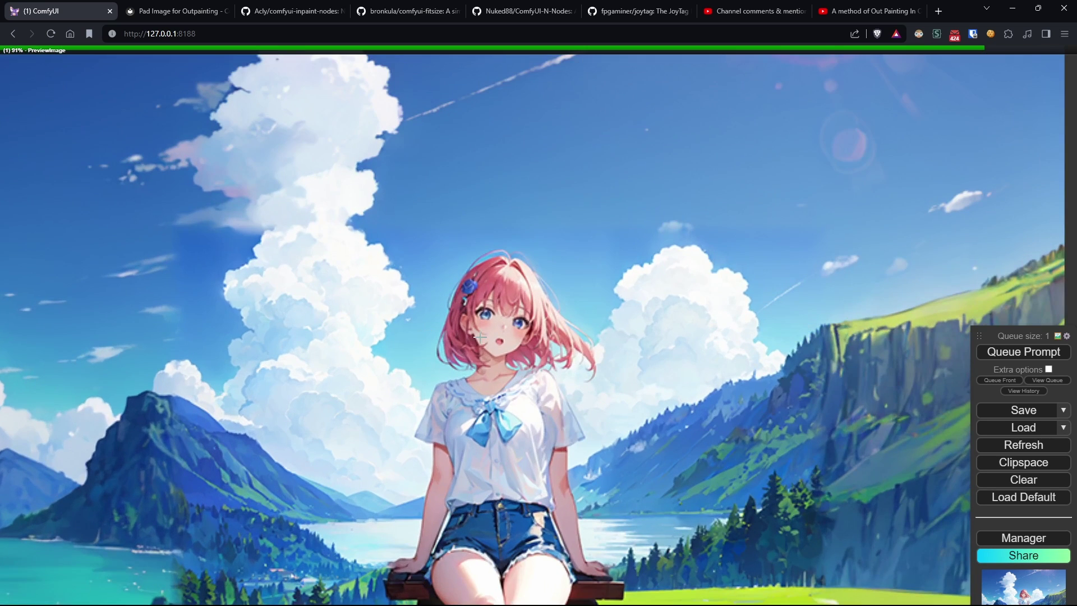
scroll(480, 337, "down", 6)
Inspect the girl's details and the border around the pasted original in the first branch's decoded and composited images.
left_click_drag(112, 375, 849, 304)
left_click_drag(231, 324, 687, 299)
scroll(513, 182, "up", 10)
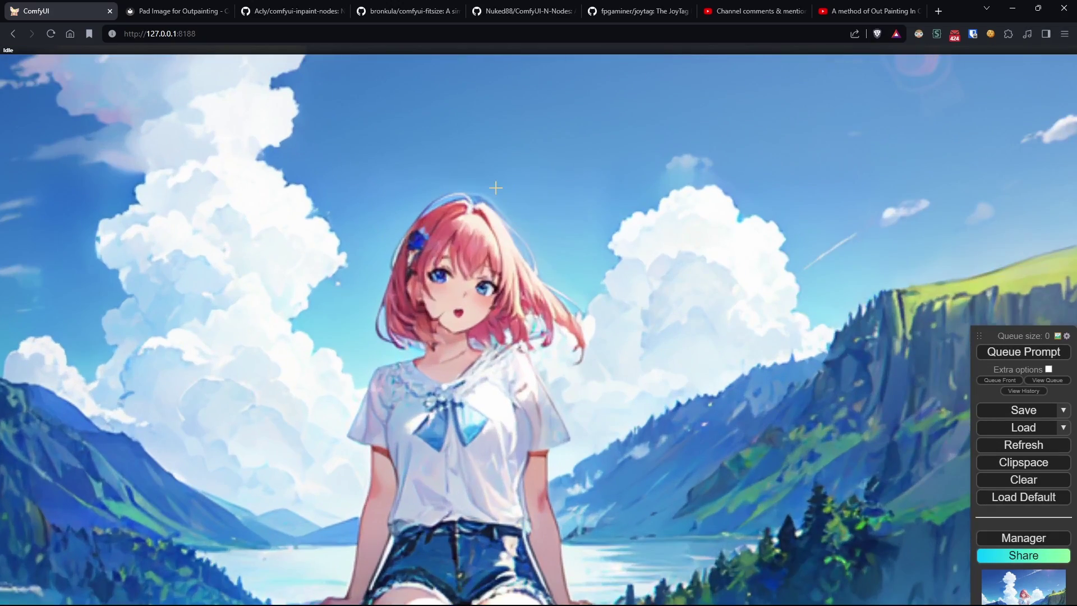
scroll(495, 188, "down", 8)
scroll(837, 366, "down", 2)
left_click_drag(877, 355, 115, 366)
scroll(685, 306, "up", 4)
scroll(634, 223, "up", 2)
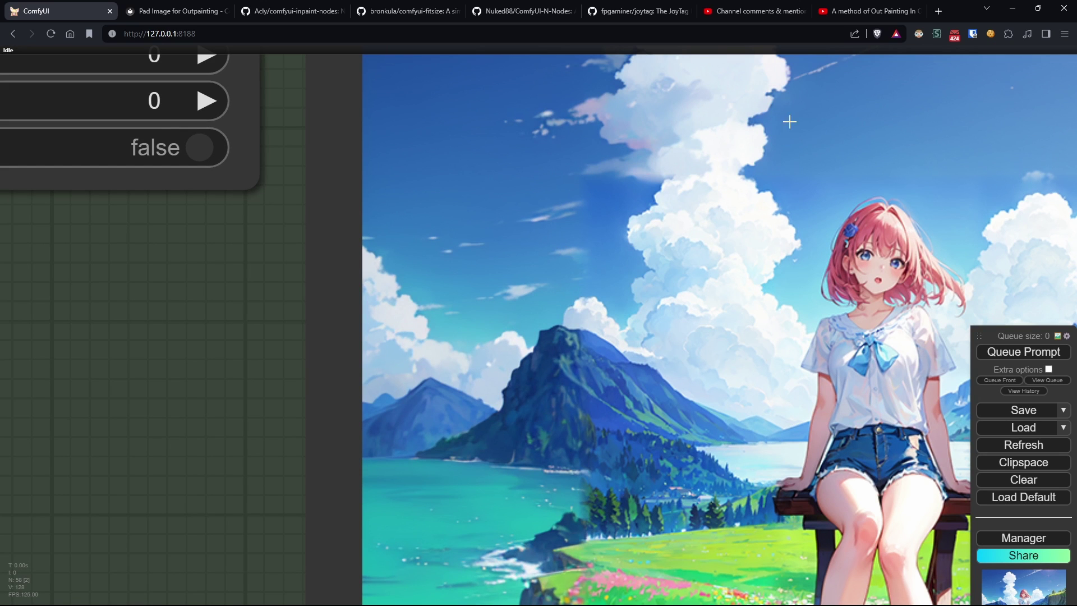
scroll(584, 213, "down", 4)
scroll(526, 237, "up", 1)
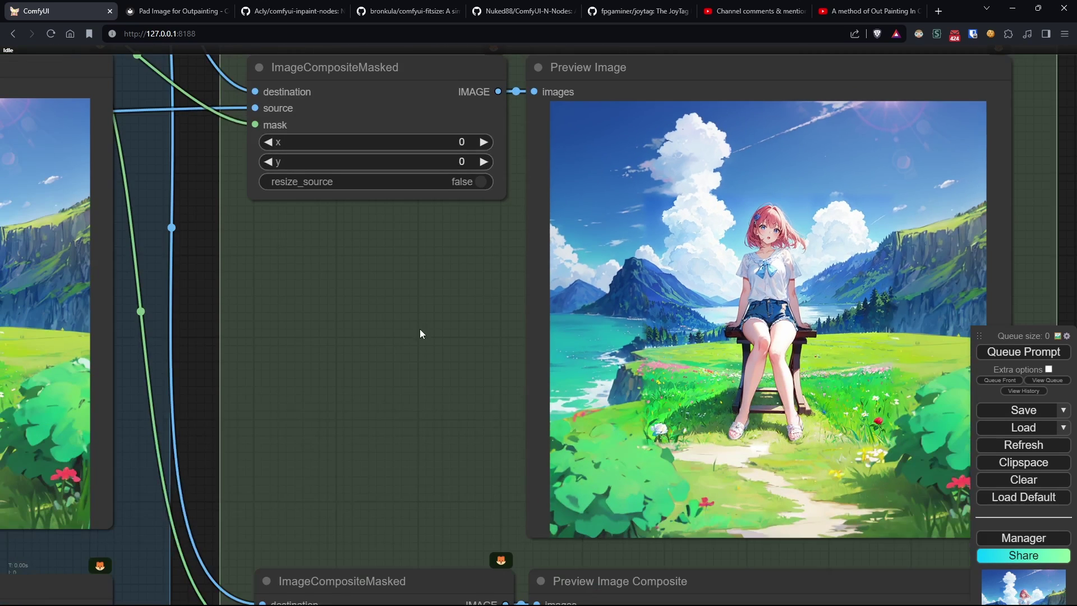
Examine the blur branch's result in Preview Image BLUR and compare it with Preview Image Composite.
left_click_drag(420, 333, 789, 301)
left_click_drag(725, 358, 774, 184)
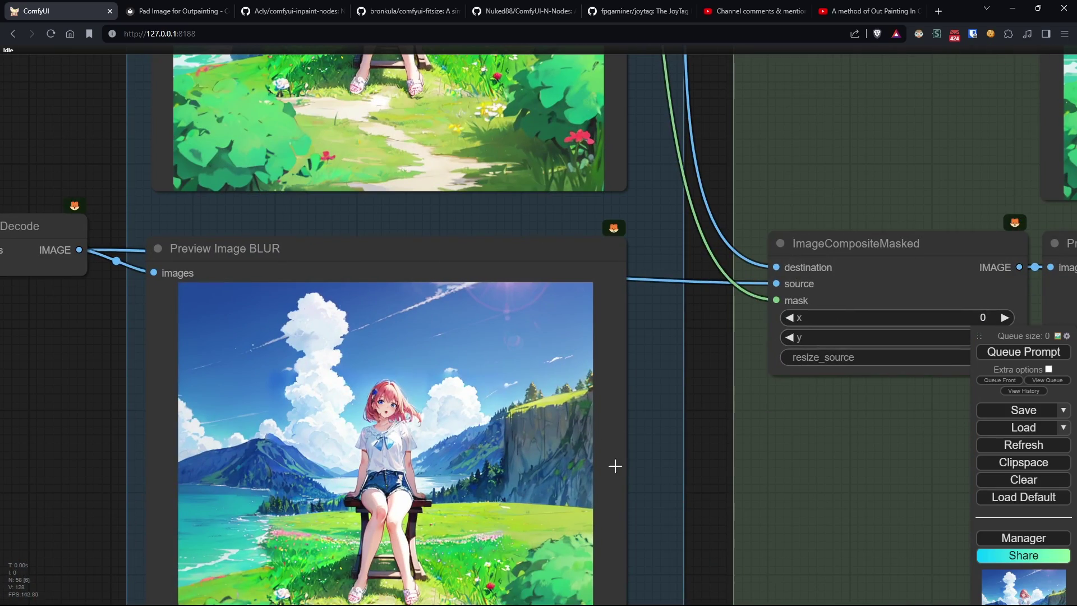
left_click_drag(684, 477, 738, 288)
scroll(355, 300, "up", 5)
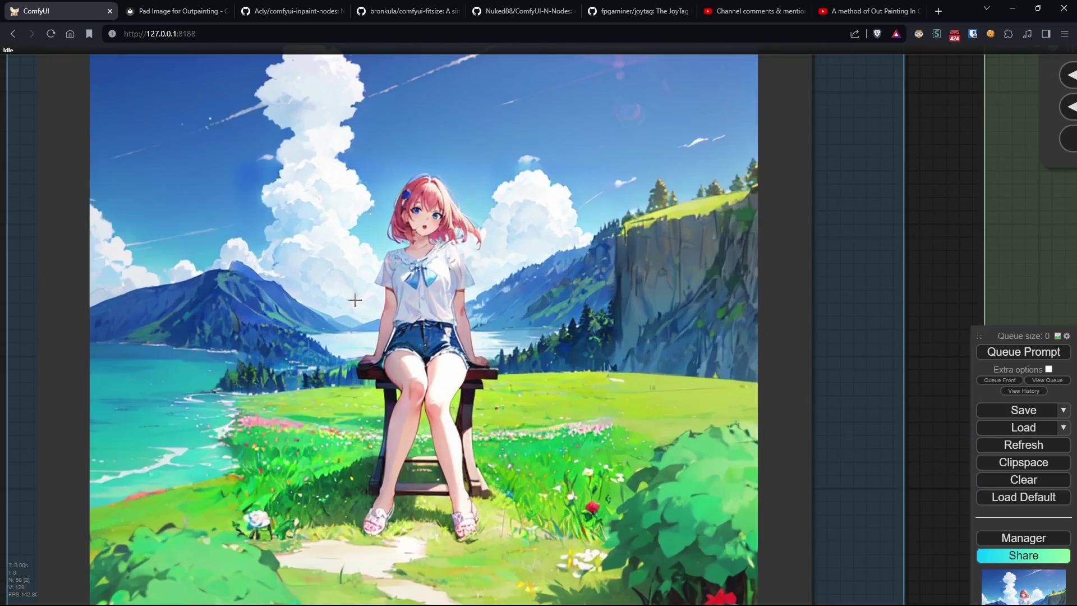
scroll(670, 373, "down", 2)
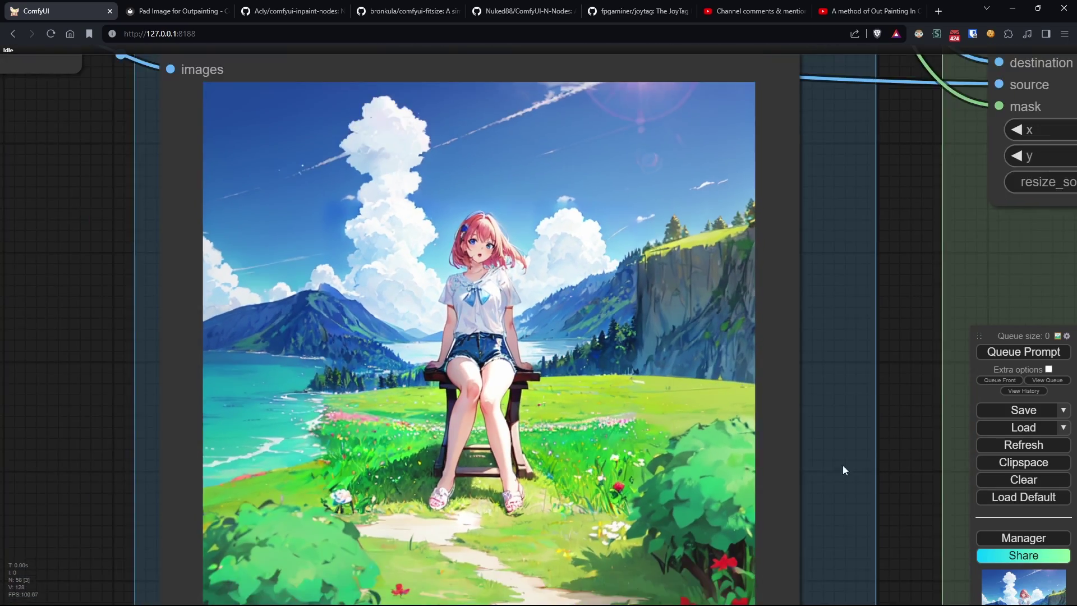
left_click_drag(894, 435, 448, 439)
scroll(745, 392, "down", 5)
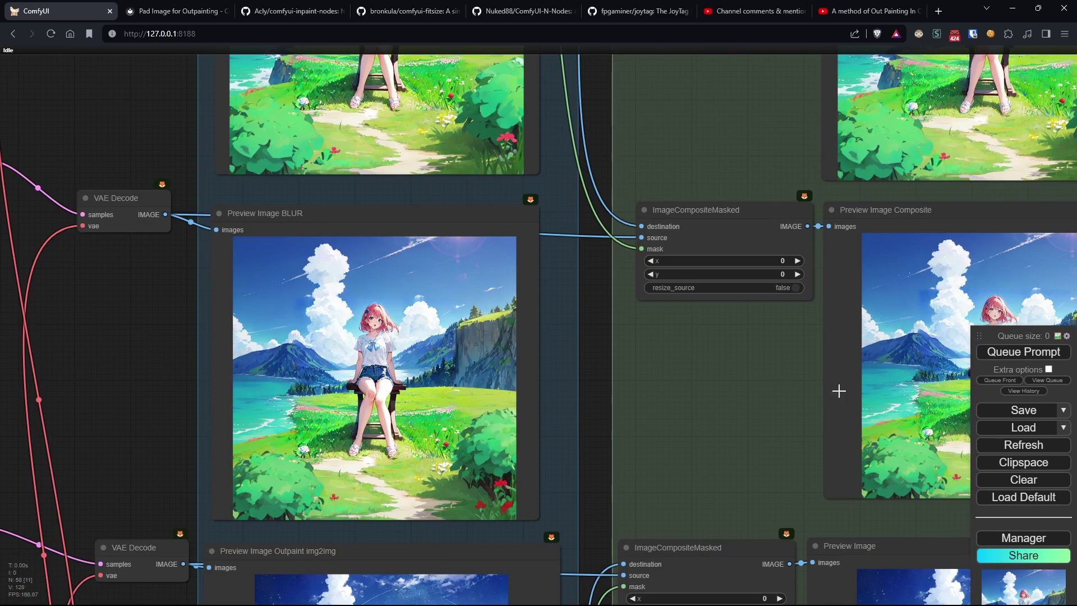
left_click_drag(605, 391, 21, 428)
scroll(430, 309, "up", 6)
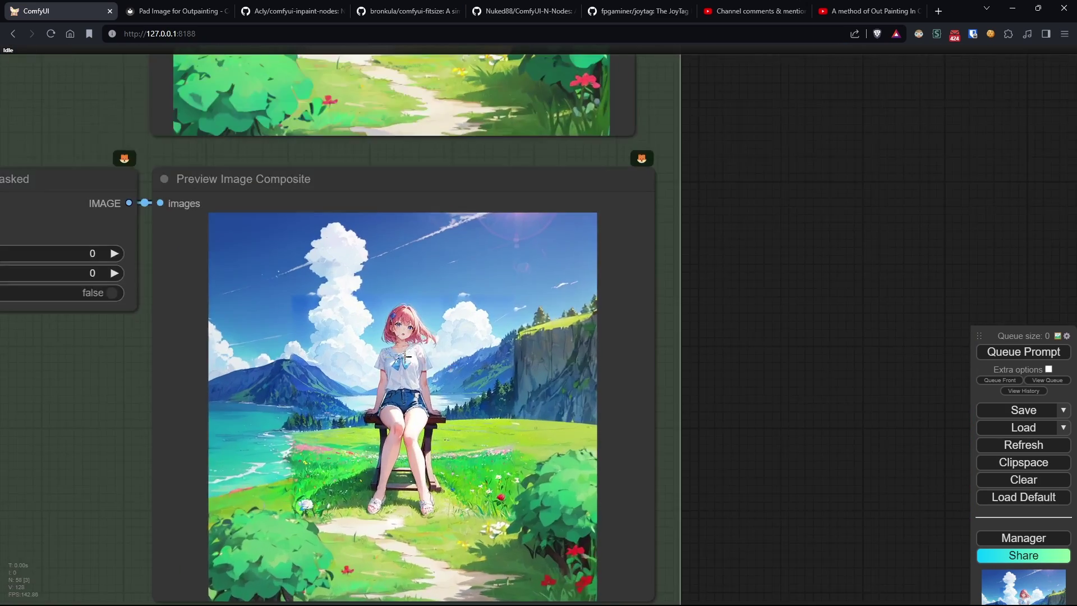
scroll(481, 331, "down", 4)
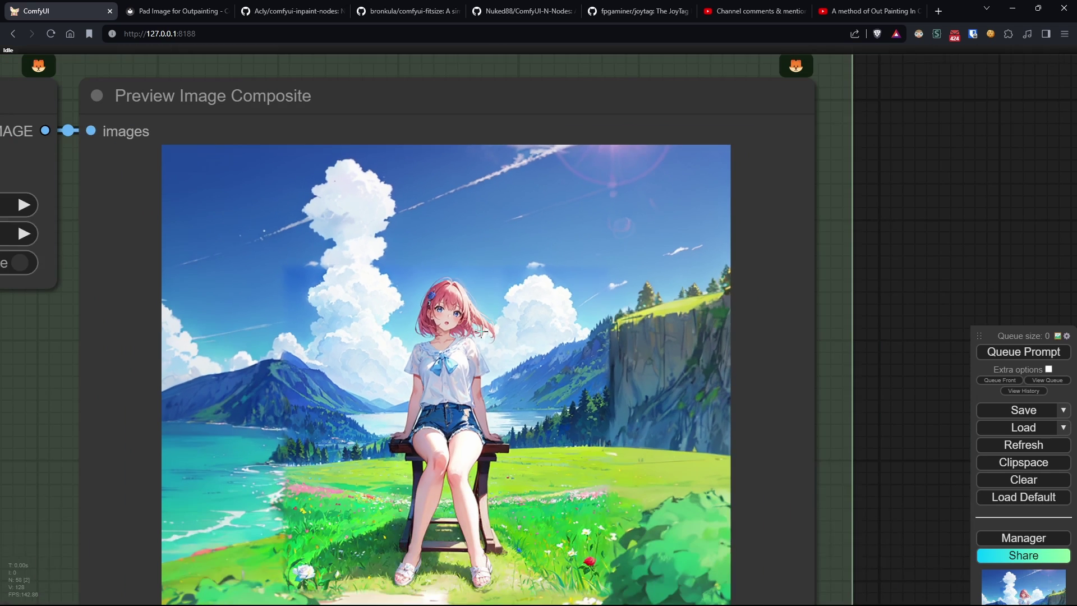
left_click_drag(889, 327, 1076, 97)
scroll(585, 283, "down", 3)
left_click_drag(272, 373, 570, 500)
left_click_drag(263, 436, 557, 406)
Examine the third branch's Preview Image Outpaint img2img and compare it with its composited preview.
scroll(567, 432, "down", 5)
left_click_drag(574, 446, 482, 121)
scroll(389, 333, "up", 4)
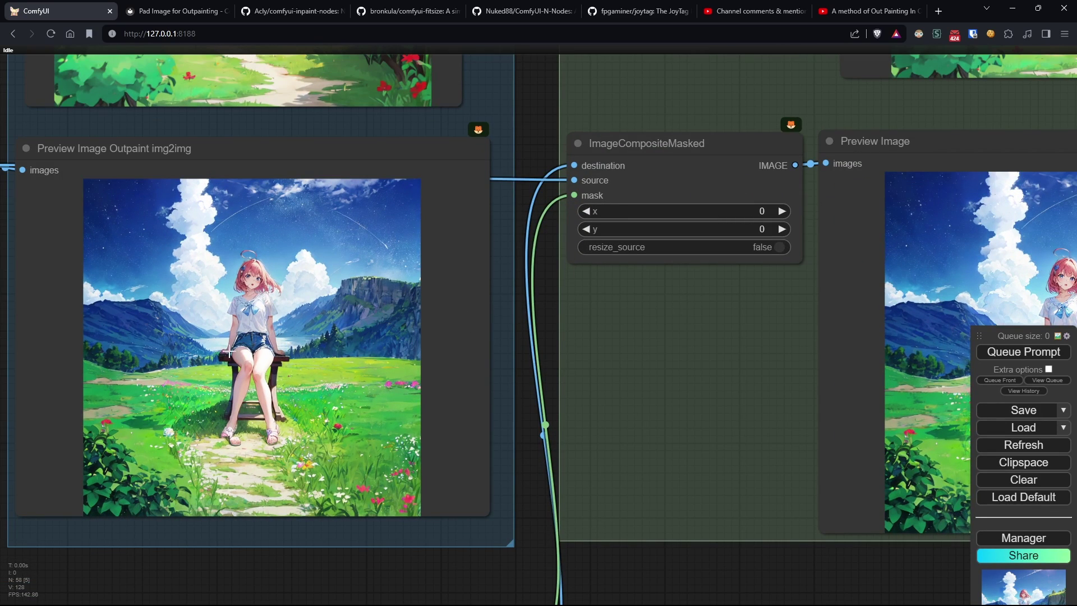
scroll(230, 353, "up", 5)
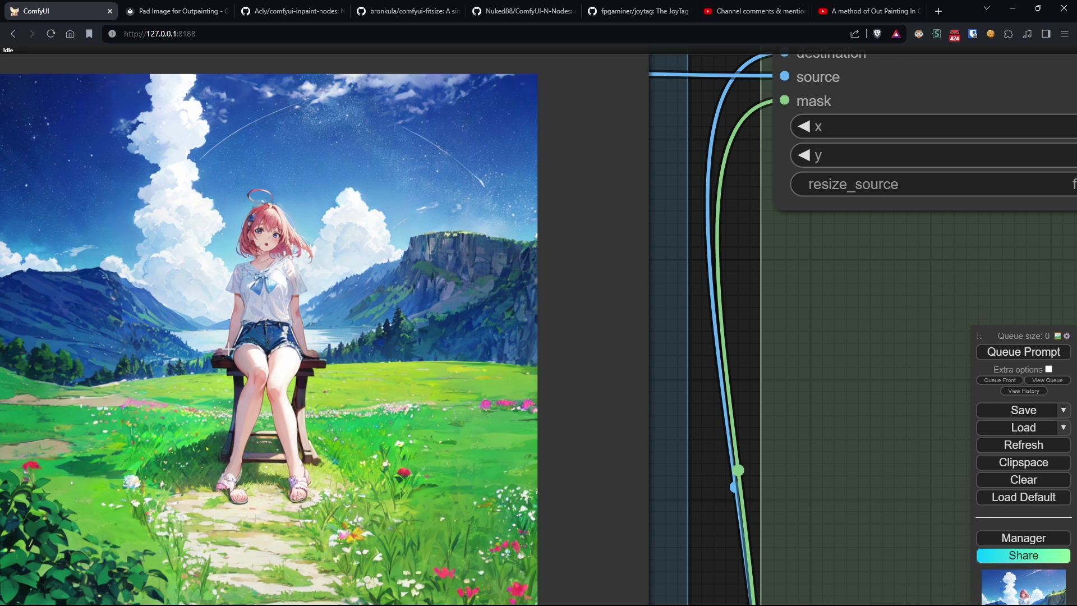
scroll(228, 349, "up", 3)
scroll(229, 349, "down", 2)
scroll(625, 457, "down", 3)
left_click_drag(789, 264, 220, 500)
scroll(700, 446, "down", 5)
left_click_drag(195, 213, 369, 316)
left_click_drag(382, 263, 397, 87)
left_click_drag(418, 478, 435, 258)
scroll(240, 348, "up", 5)
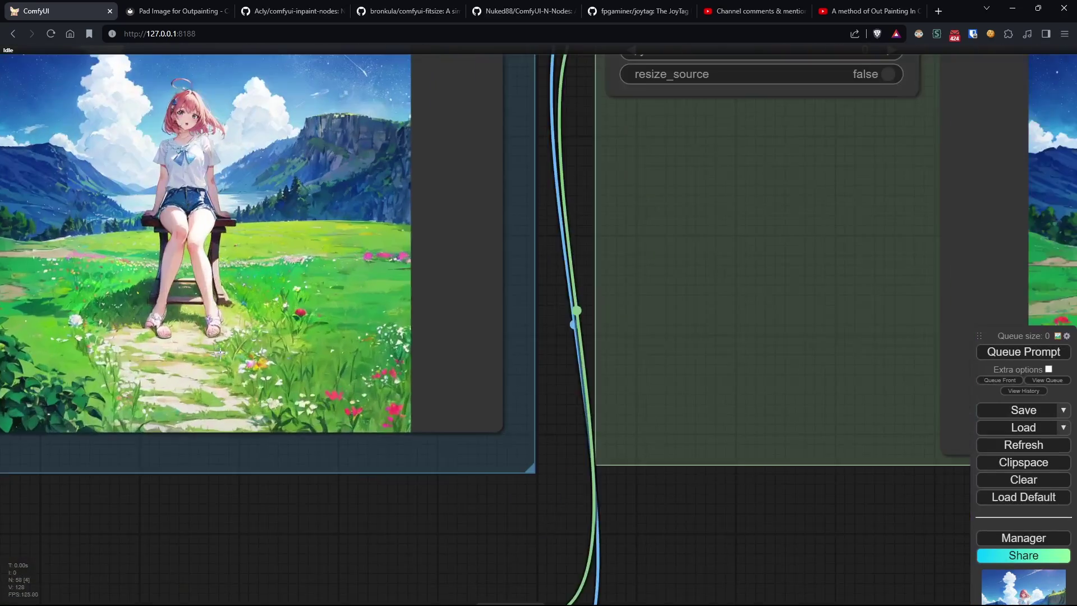
left_click_drag(583, 273, 279, 330)
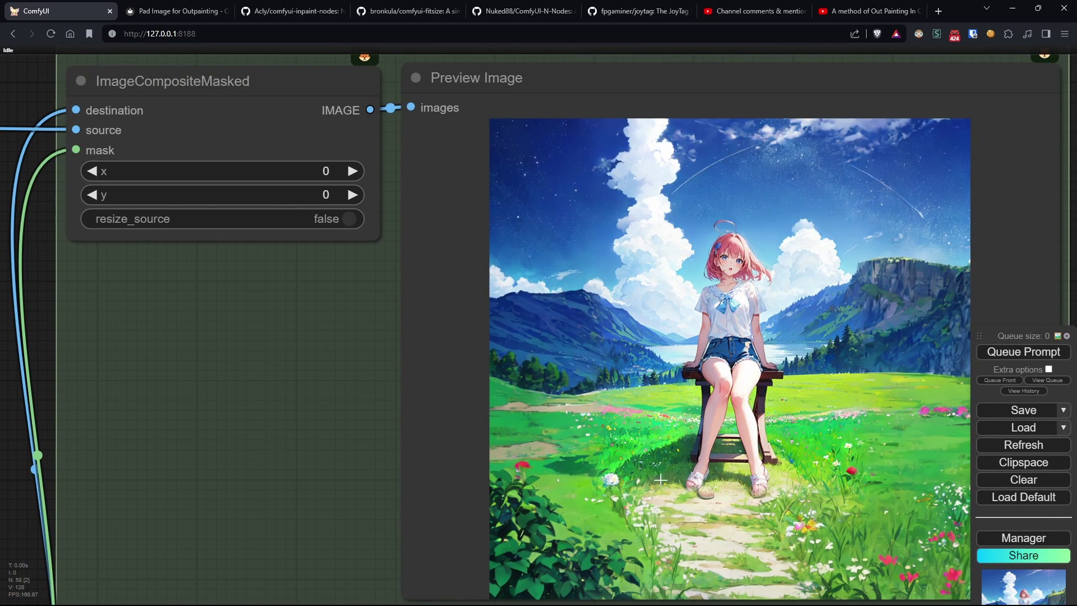
scroll(656, 481, "down", 5)
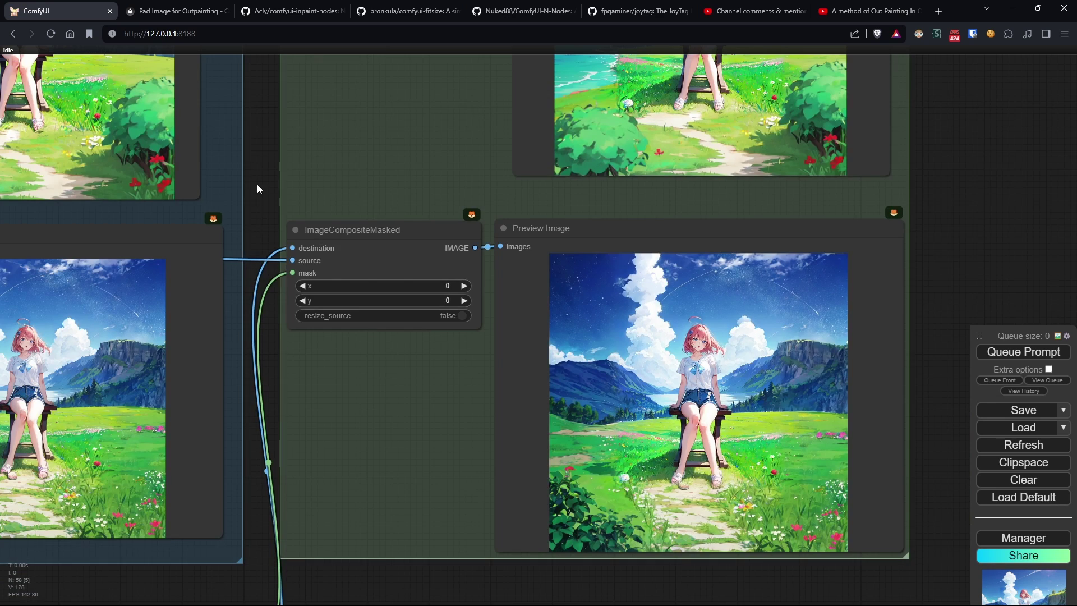
Review the blur branch's result against the third branch's KSampler settings and output.
left_click_drag(257, 184, 554, 494)
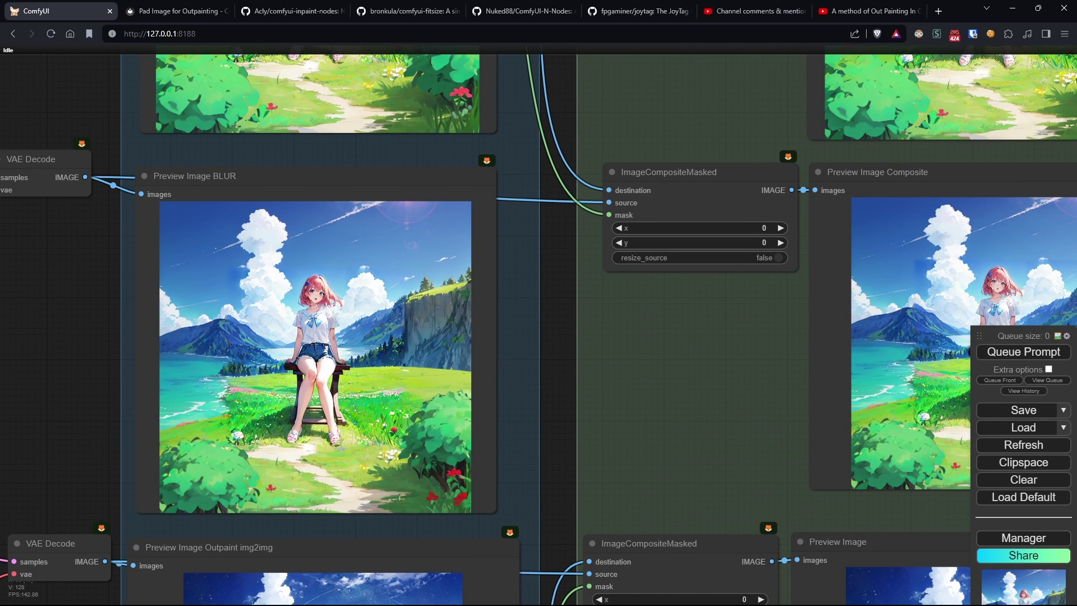
left_click_drag(560, 95, 349, 34)
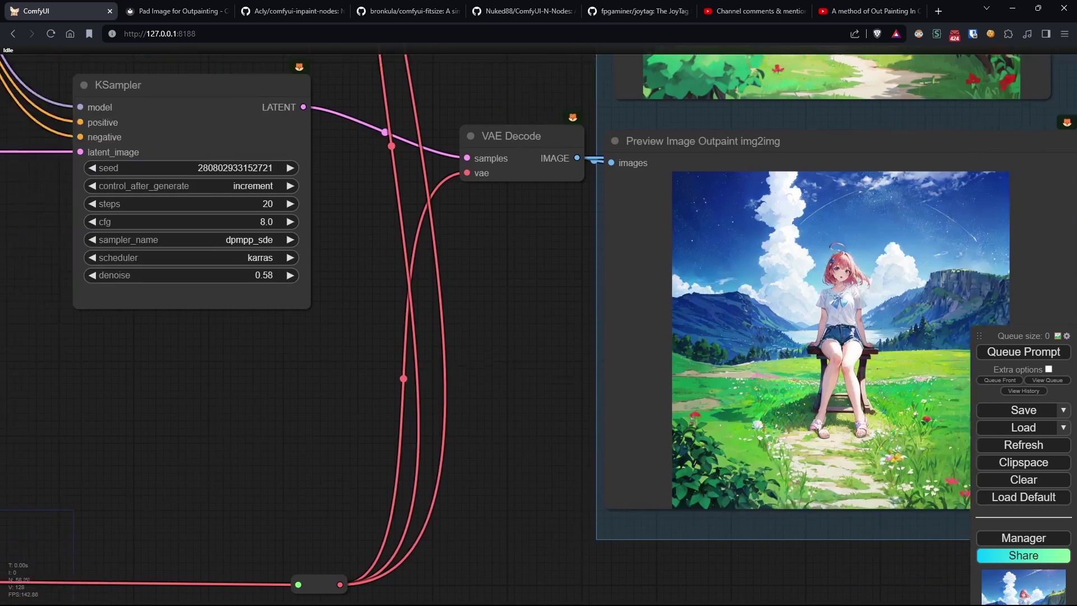
left_click_drag(472, 388, 6, 603)
left_click_drag(107, 210, 48, 277)
scroll(87, 239, "up", 4)
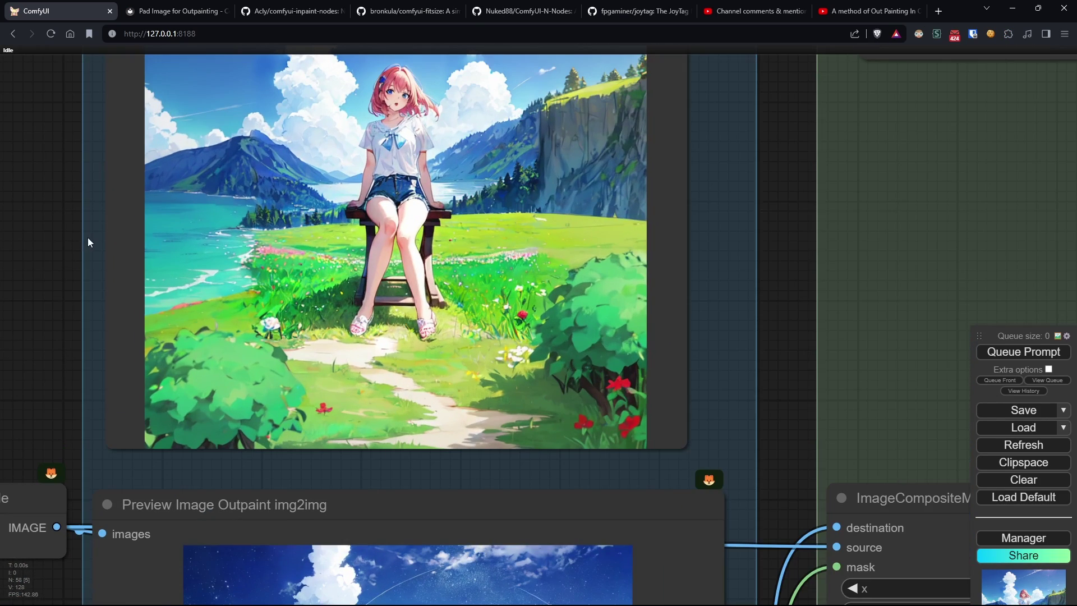
scroll(79, 238, "down", 3)
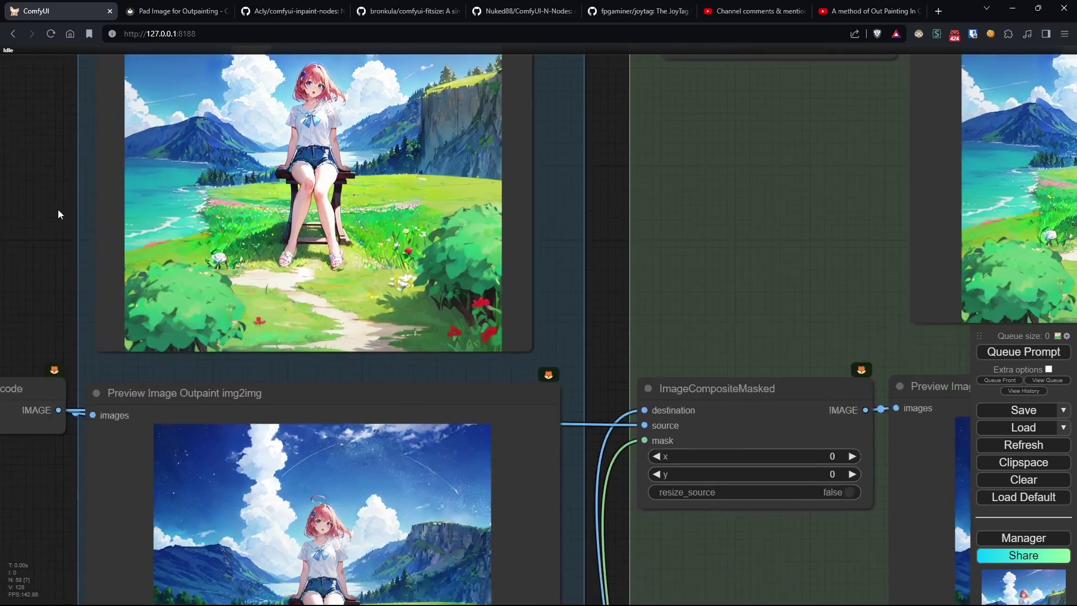
Check the third branch's img2img output and its composite again for visible seams around the original image.
left_click_drag(58, 210, 36, 86)
scroll(52, 149, "down", 1)
left_click_drag(53, 432, 64, 274)
scroll(169, 295, "up", 5)
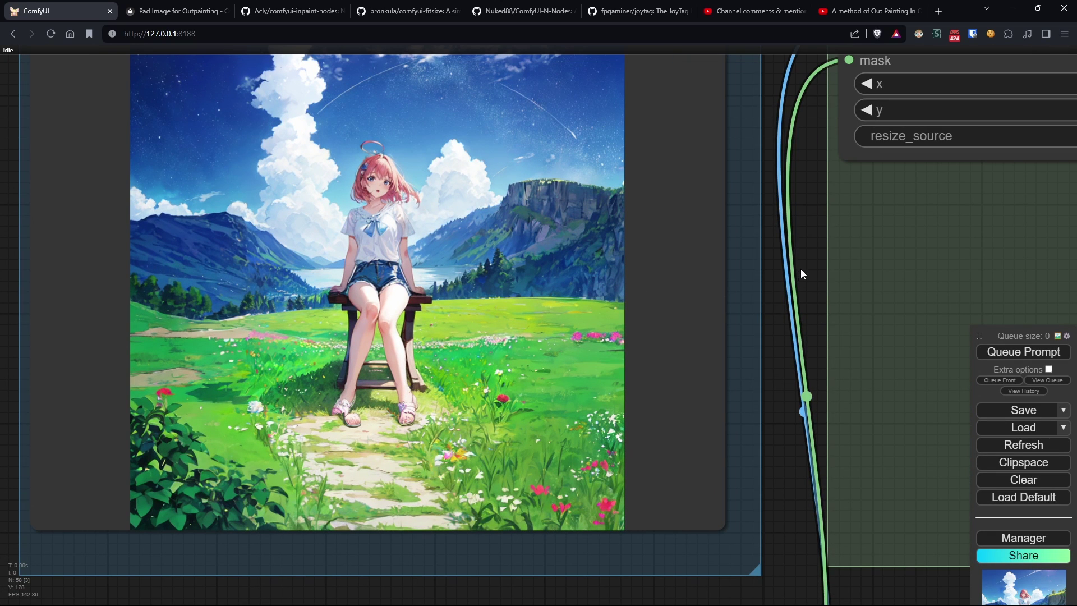
left_click_drag(806, 238, 256, 309)
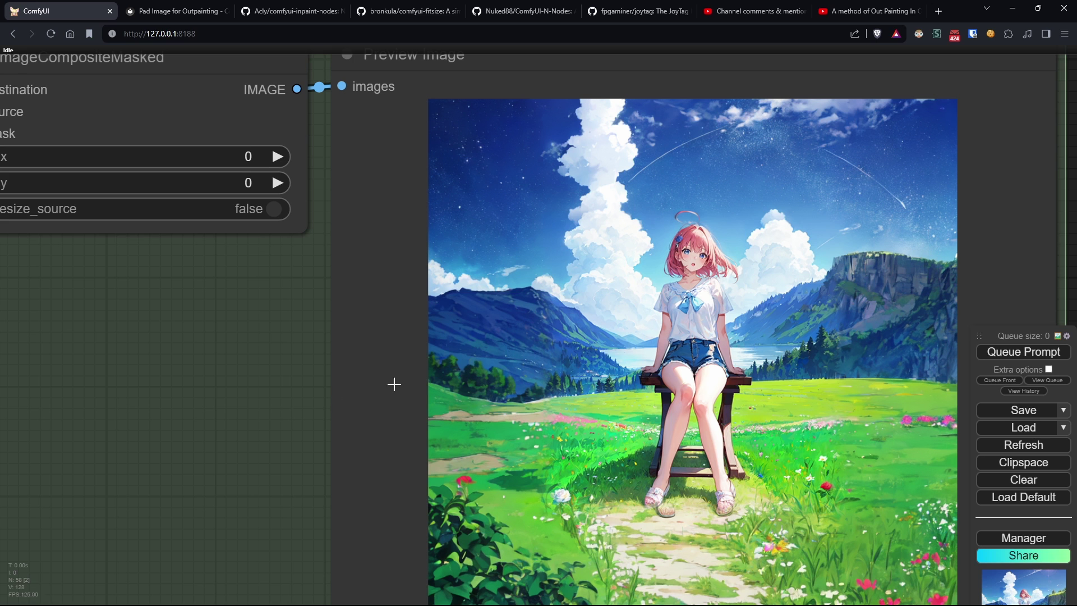
left_click_drag(335, 398, 29, 397)
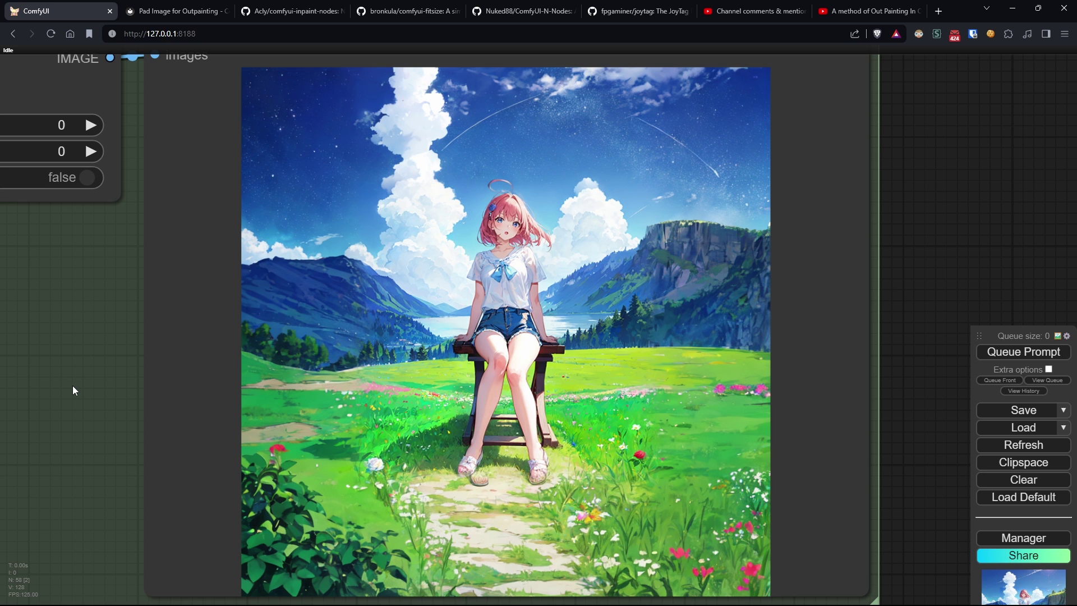
scroll(72, 385, "down", 1)
scroll(72, 385, "down", 5)
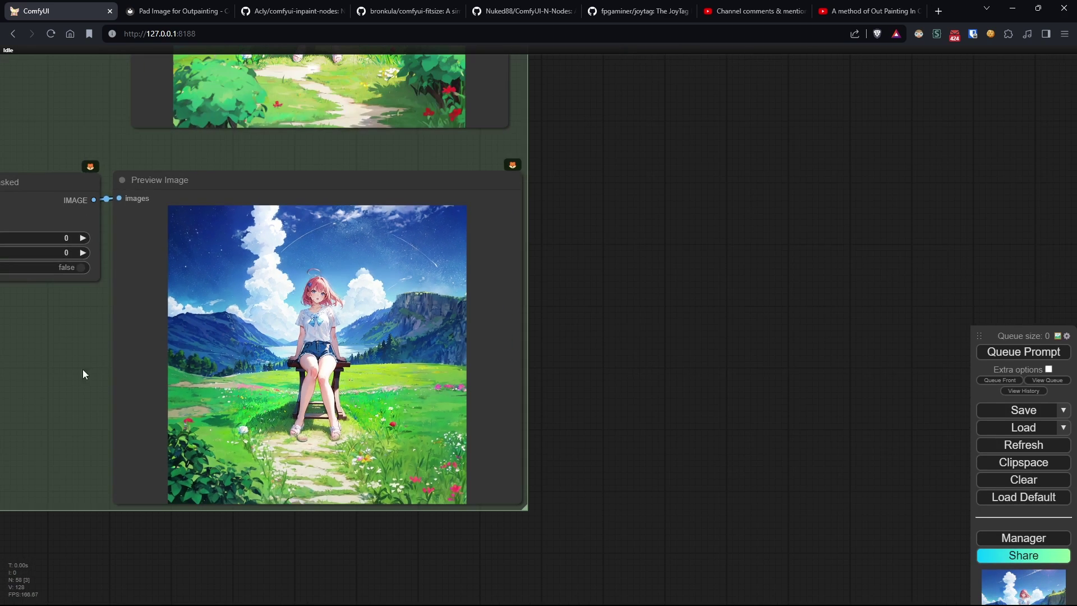
Queue the workflow again to generate a new set of outpainted images.
left_click_drag(742, 266, 1023, 303)
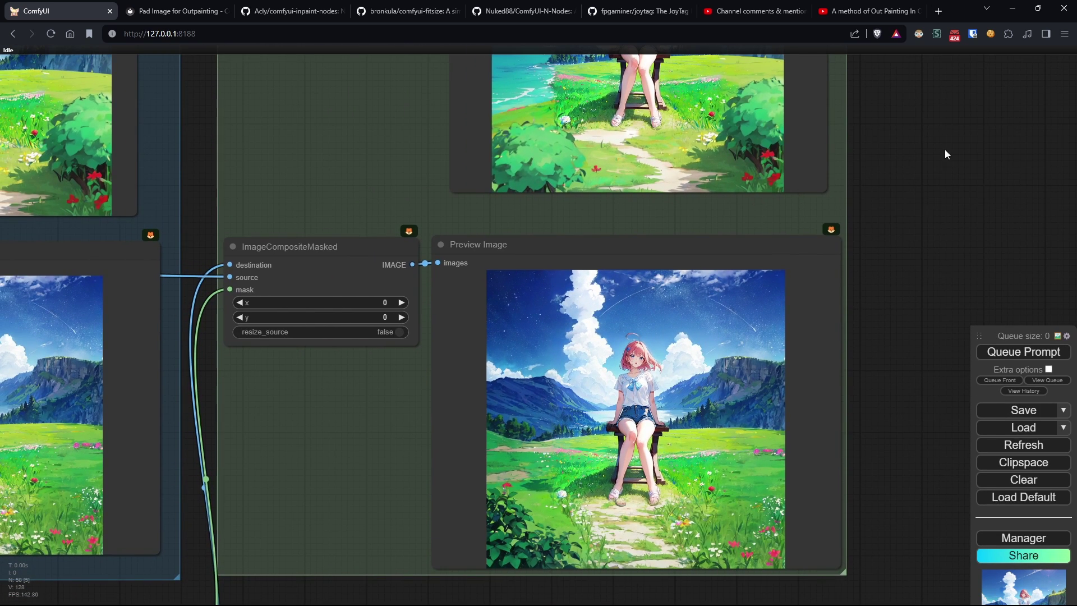
left_click_drag(945, 150, 996, 184)
left_click(1032, 357)
left_click_drag(998, 261, 1069, 103)
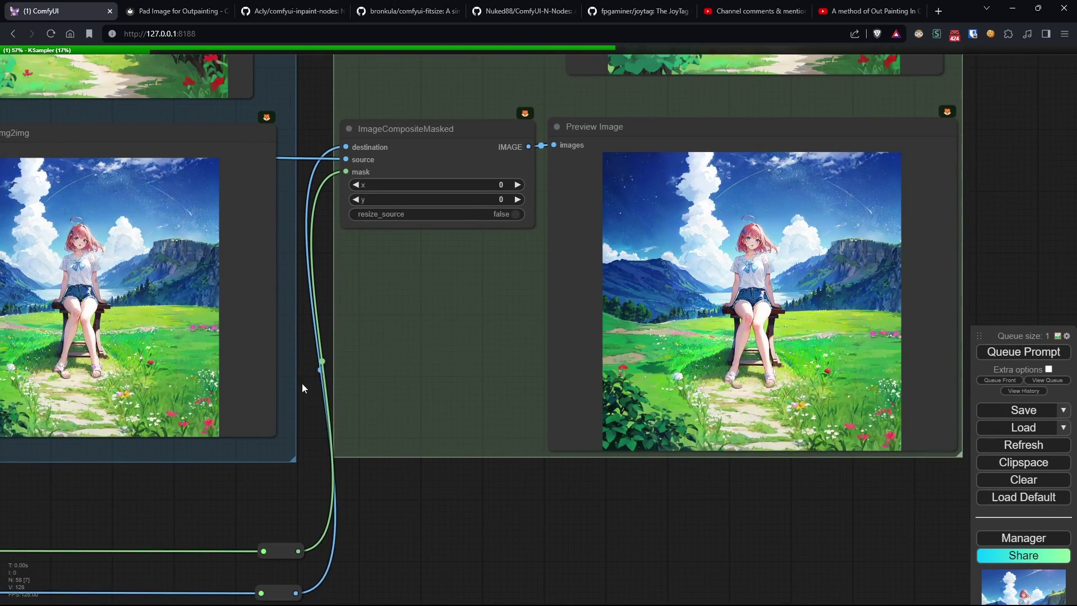
left_click_drag(315, 388, 462, 428)
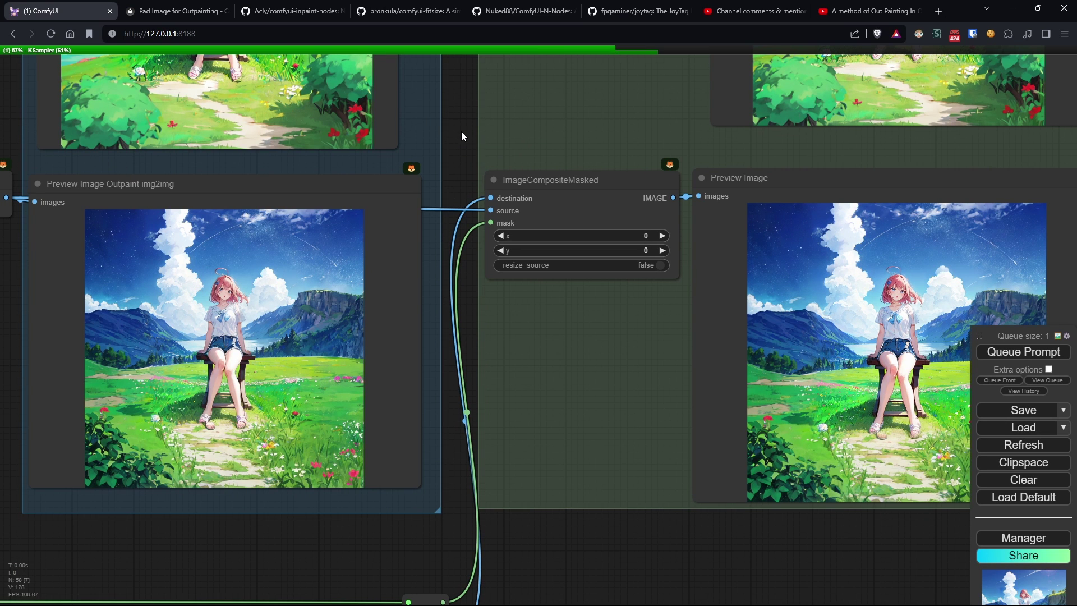
Look over the new results of the plain-padding and blur branches while the queue is running.
left_click_drag(462, 131, 808, 287)
left_click_drag(311, 187, 169, 351)
left_click_drag(173, 298, 157, 200)
left_click_drag(785, 224, 531, 312)
left_click_drag(0, 281, 17, 488)
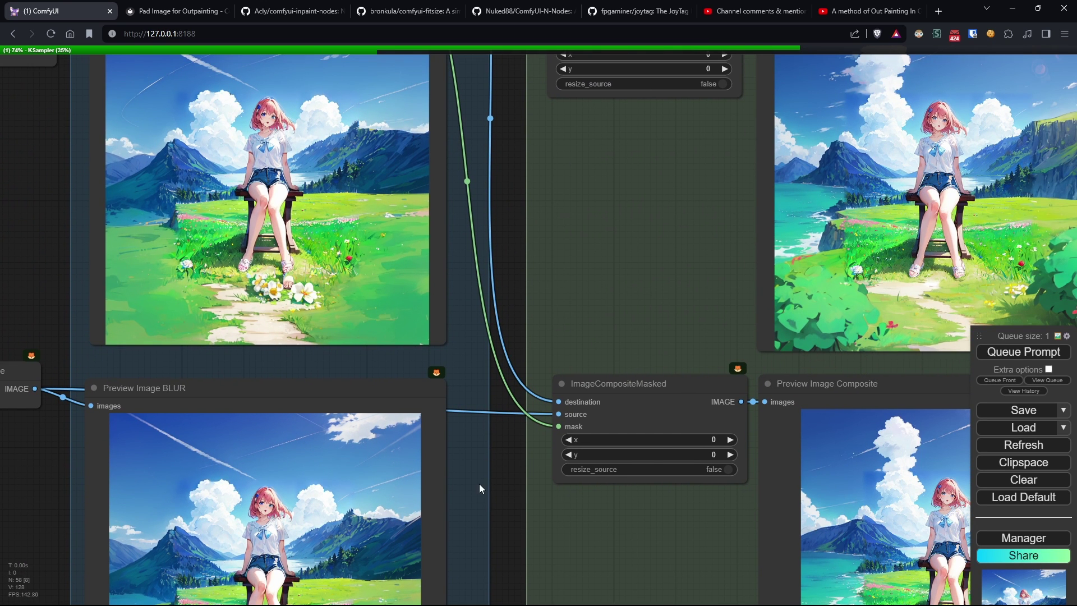
scroll(884, 255, "up", 8)
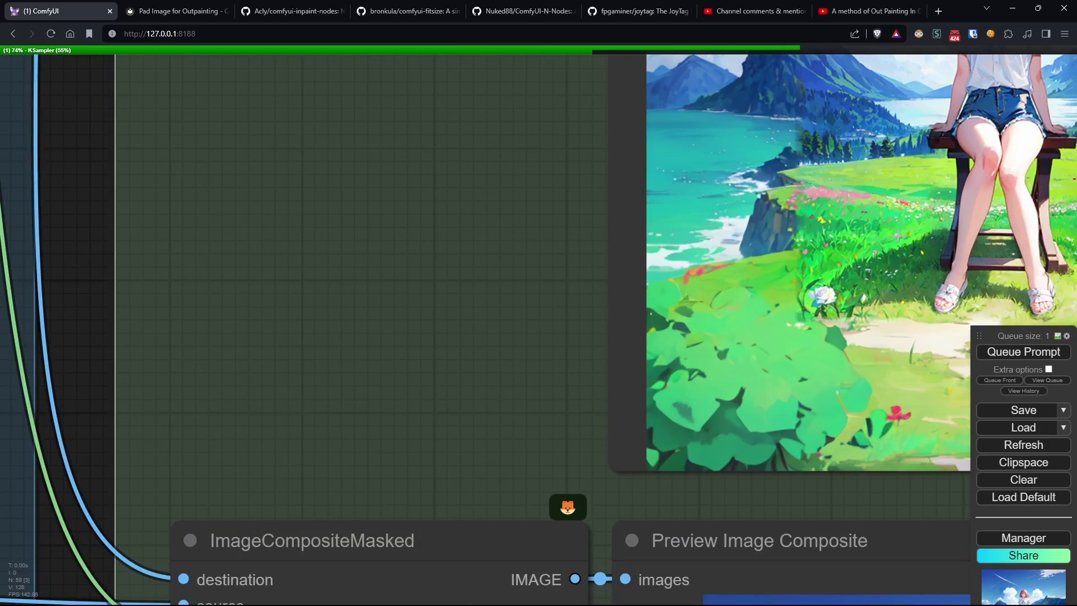
scroll(897, 236, "down", 8)
Inspect the new img2img outpainting result of the third branch and its composited preview.
left_click_drag(506, 504, 453, 72)
left_click_drag(474, 434, 489, 241)
scroll(216, 261, "up", 4)
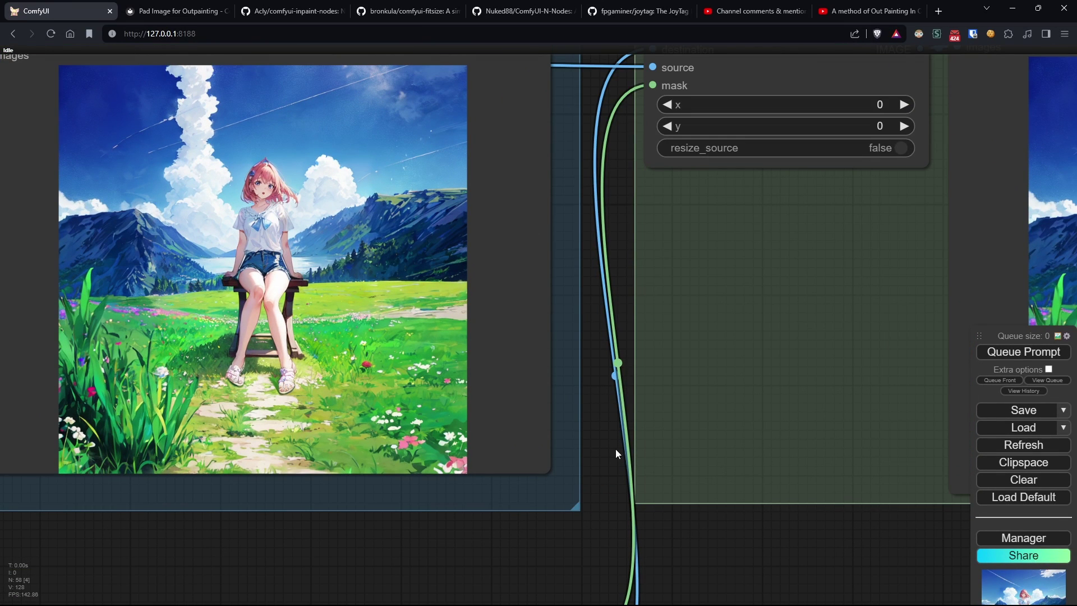
left_click_drag(616, 451, 748, 453)
scroll(388, 345, "up", 3)
scroll(426, 301, "down", 2)
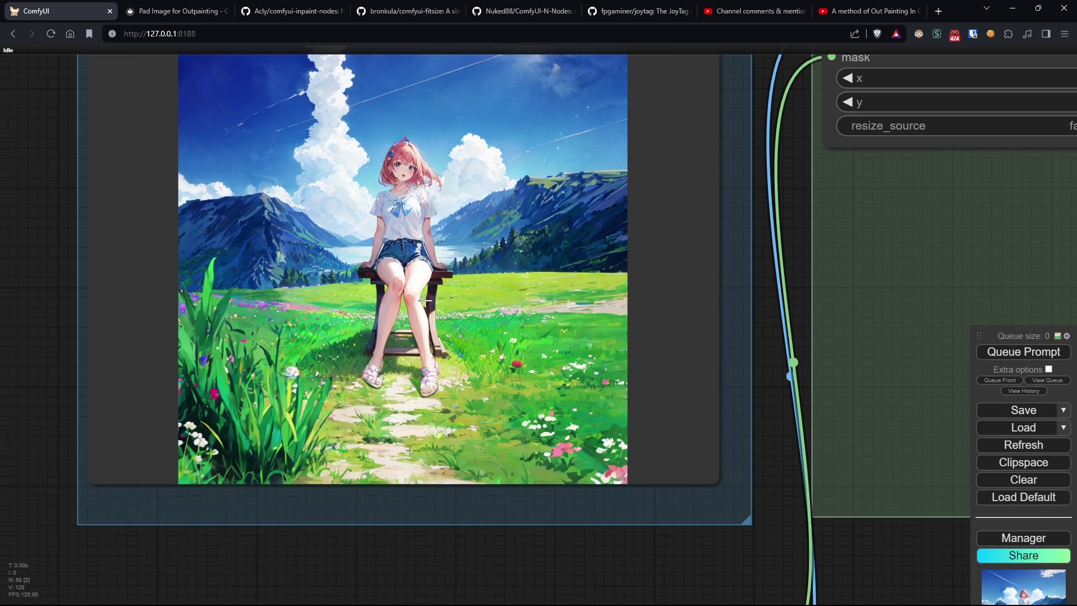
left_click_drag(792, 184, 0, 245)
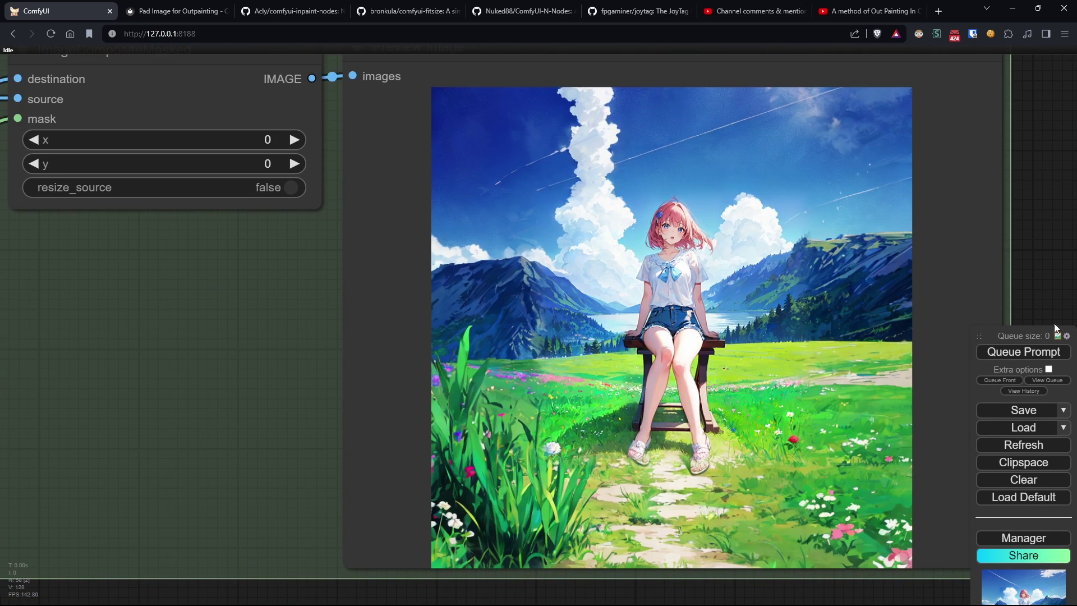